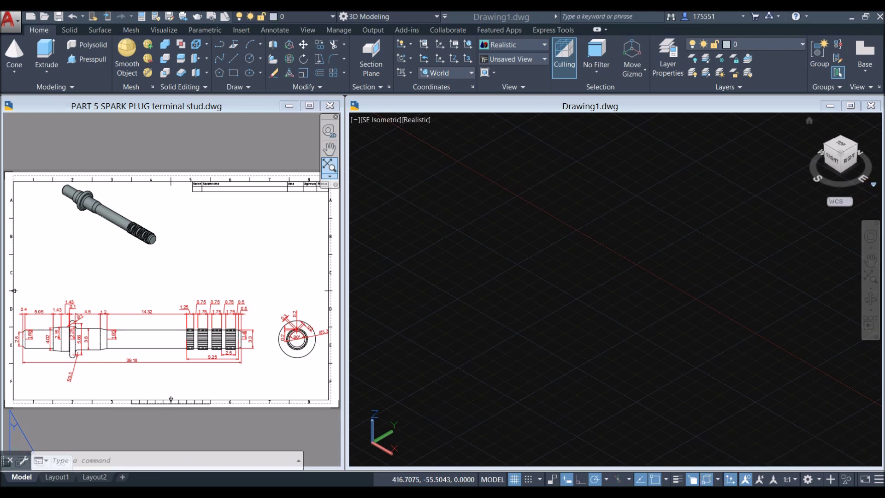
Select parallel projection and define a new UCS by its Z axis, picking an origin and pointing Z along the current X direction.
left_click(874, 185)
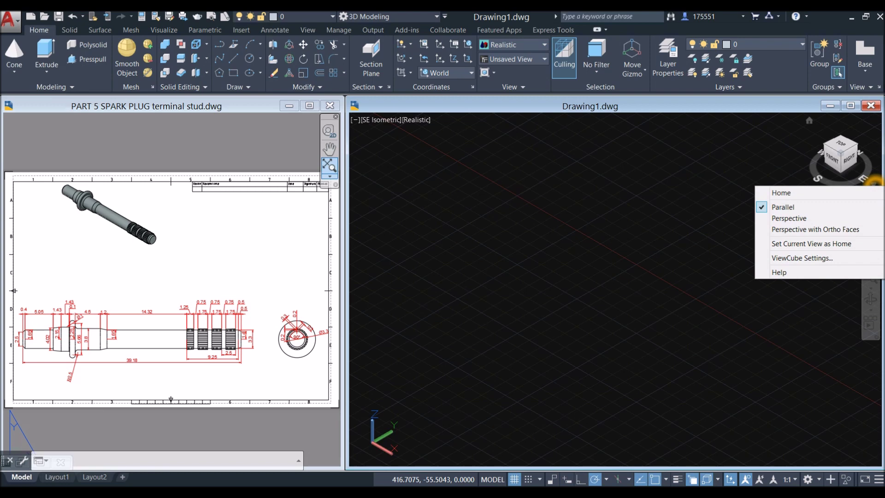
left_click(784, 207)
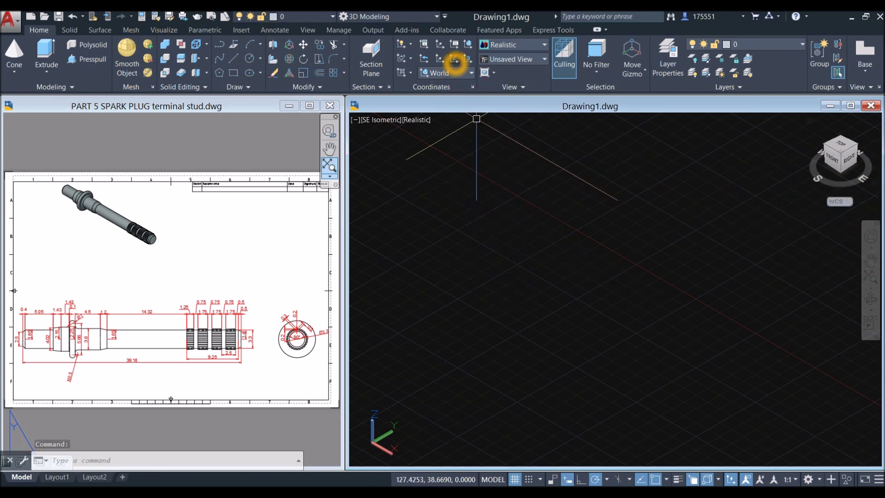
left_click(441, 235)
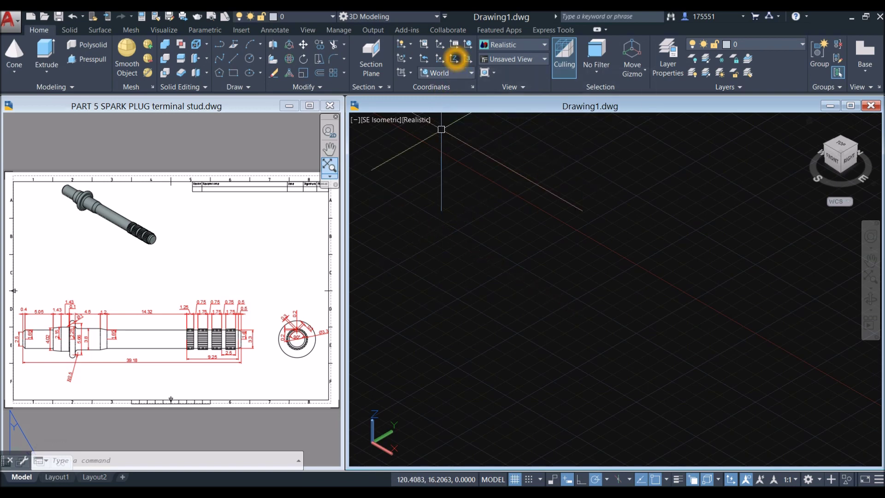
left_click(455, 58)
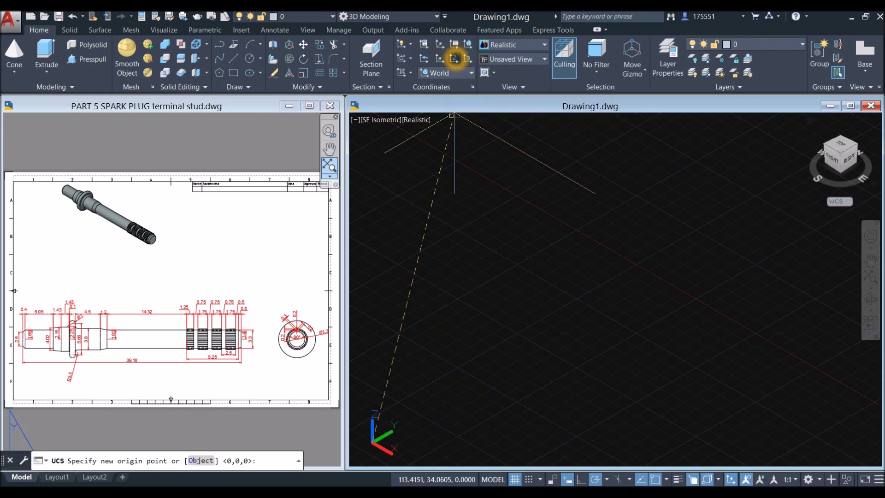
left_click(442, 323)
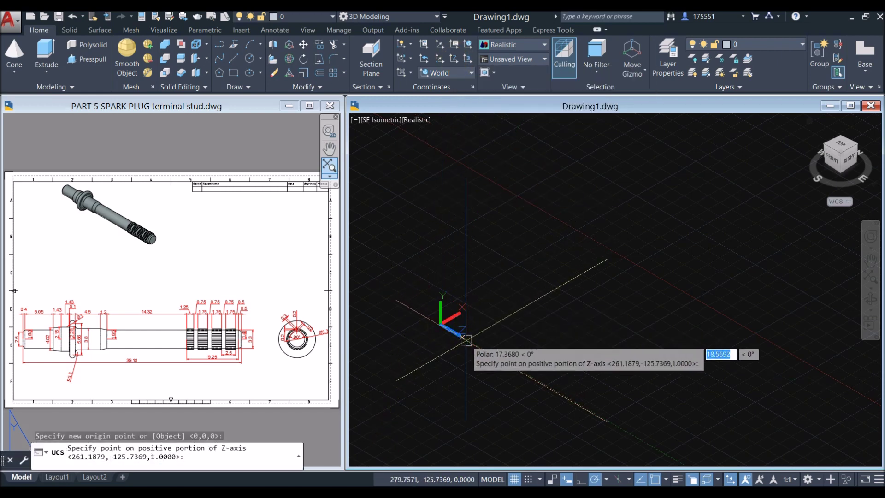
left_click(549, 386)
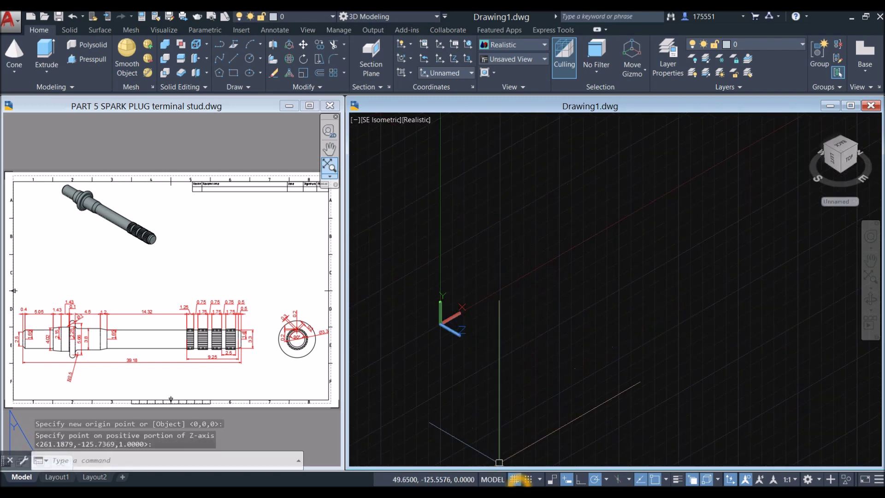
Examine the dimensions of the stud's chamfered end in the spark plug terminal stud drawing.
left_click(23, 354)
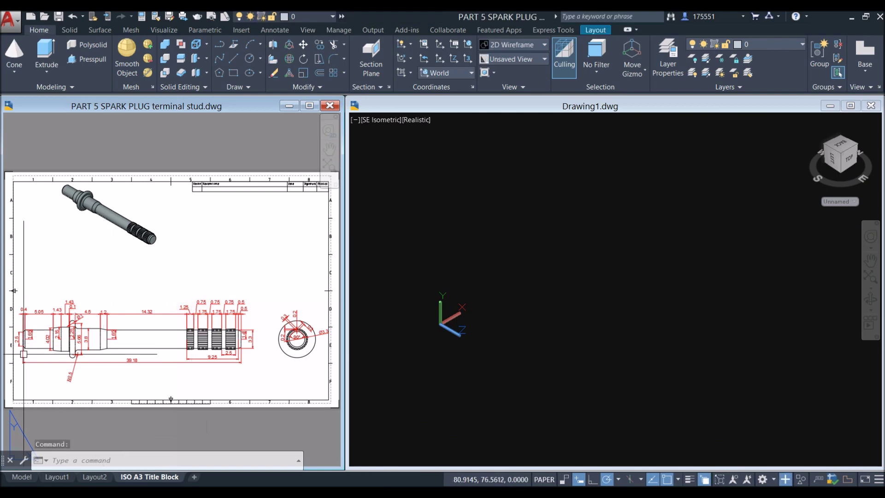
scroll(23, 354, "up", 5)
middle_click_drag(61, 338, 89, 343)
scroll(106, 334, "down", 2)
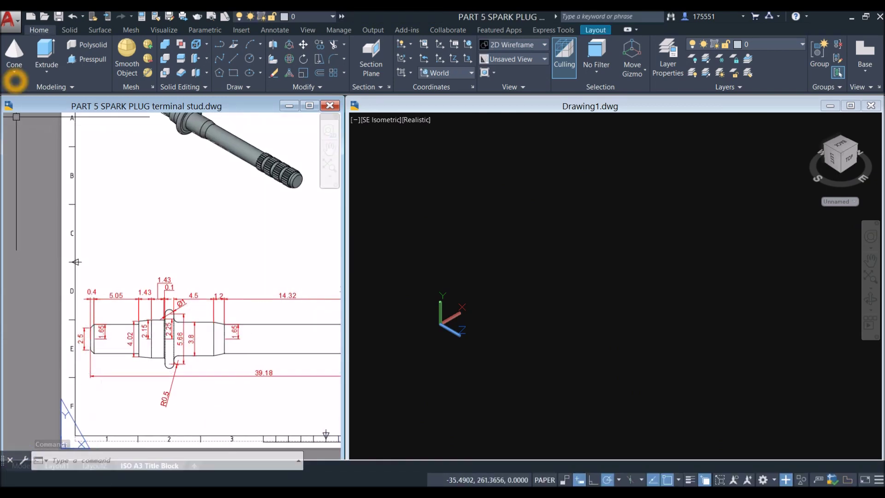
left_click(458, 248)
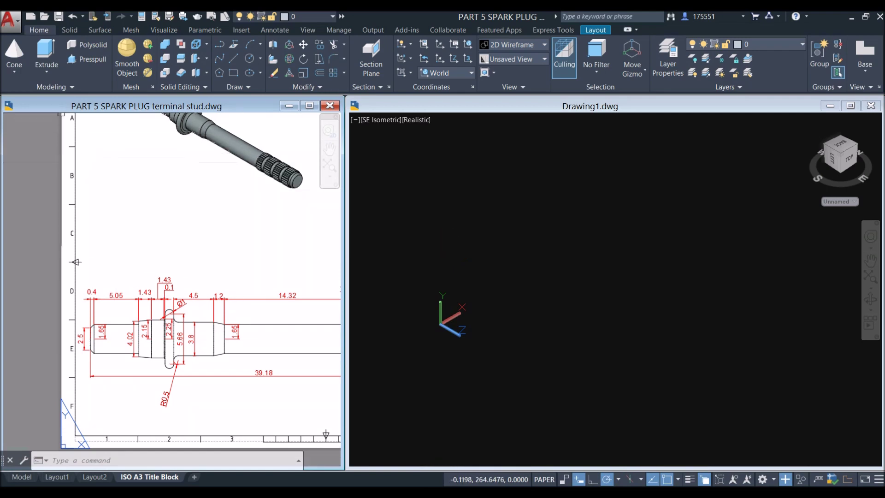
left_click(14, 73)
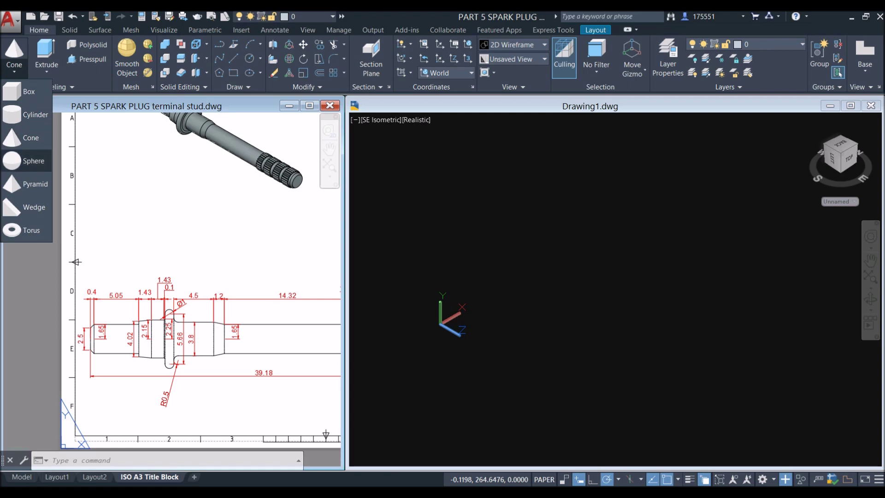
left_click(70, 30)
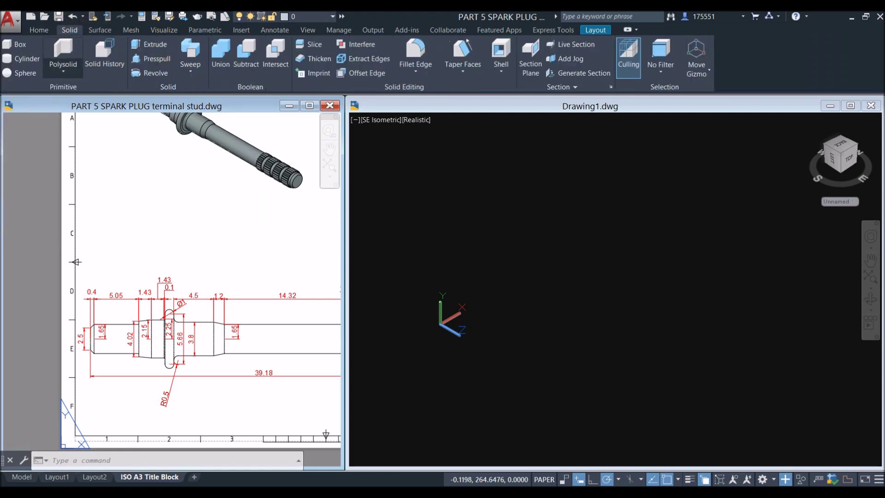
left_click(63, 70)
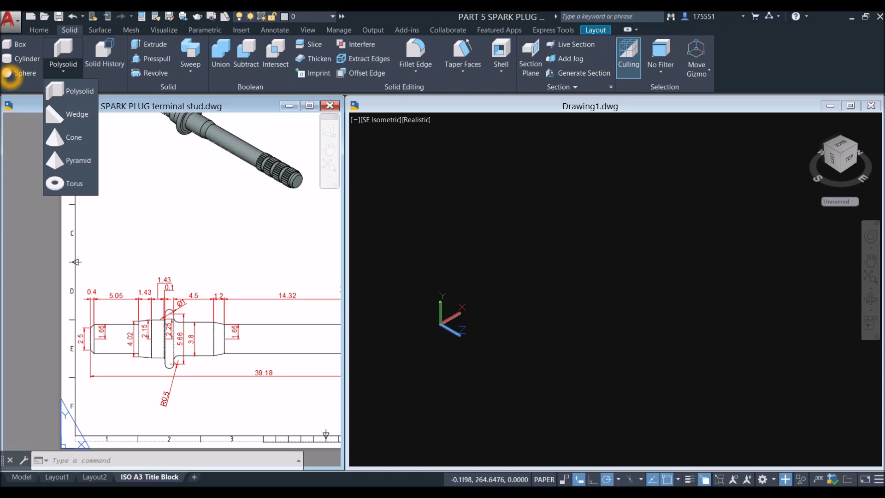
left_click(564, 217)
scroll(78, 341, "up", 5)
left_click(176, 311)
scroll(175, 311, "down", 1)
middle_click_drag(155, 315, 119, 322)
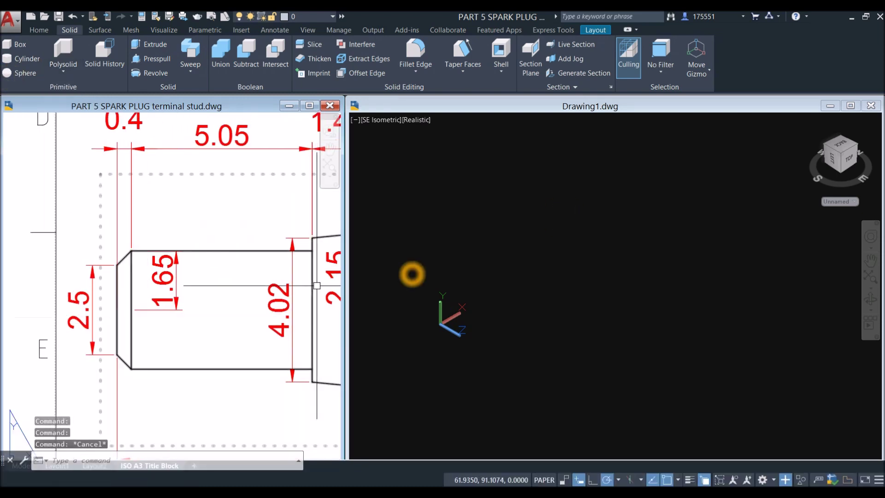
Start a solid cone in Drawing1 at a free point near the UCS origin with a base diameter of 2.5.
left_click(411, 272)
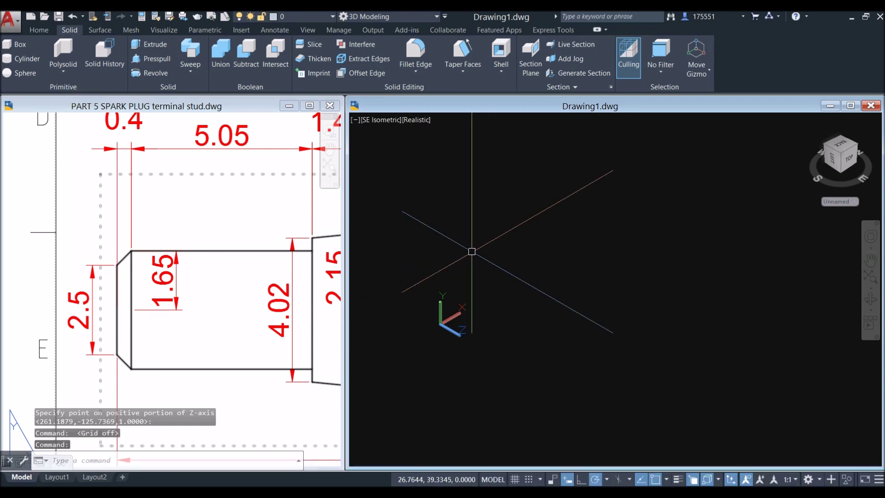
left_click(39, 30)
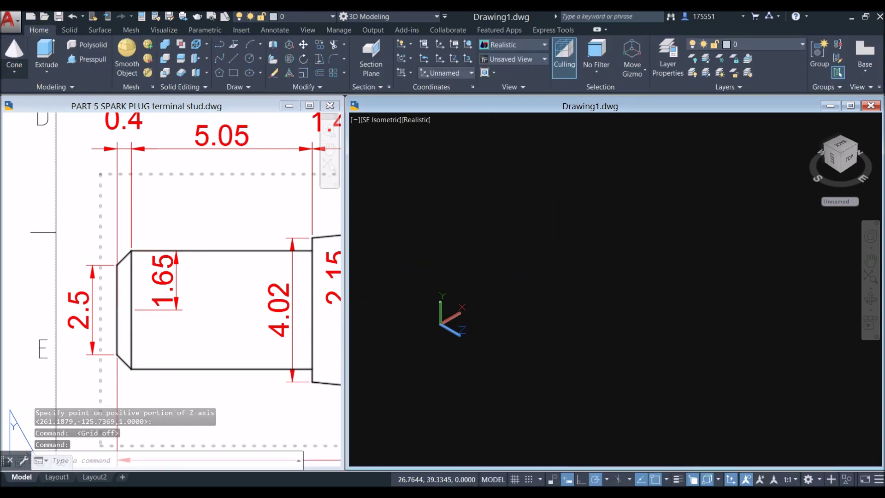
left_click(14, 72)
left_click(29, 137)
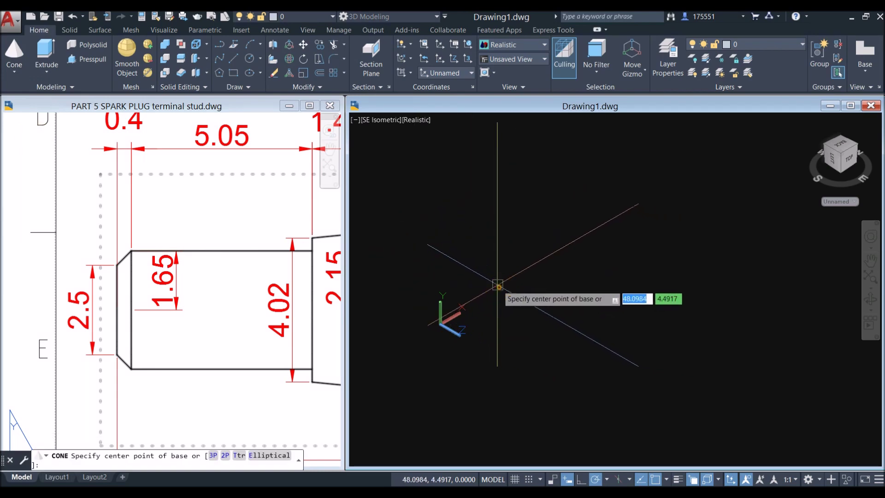
left_click(499, 287)
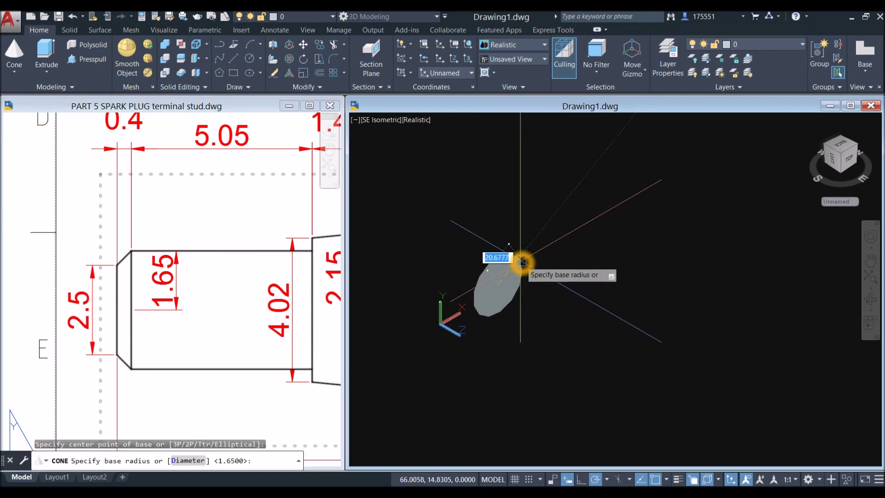
right_click(521, 262)
left_click(554, 302)
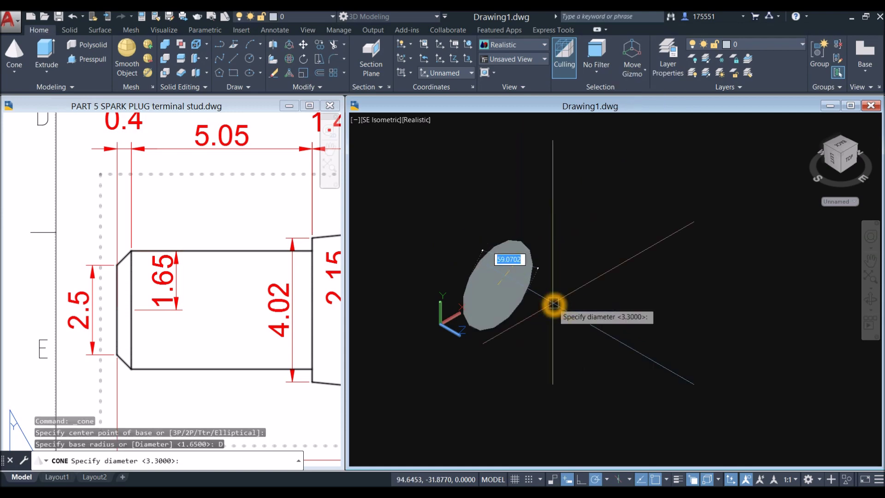
key("Return")
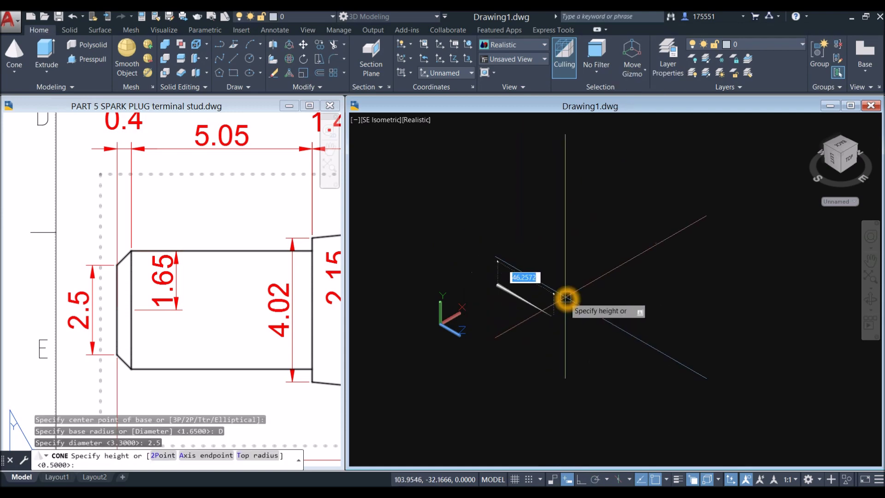
Complete the cone as a truncated chamfer with a top radius of 1.65 and a height of 0.4.
scroll(511, 293, "up", 2)
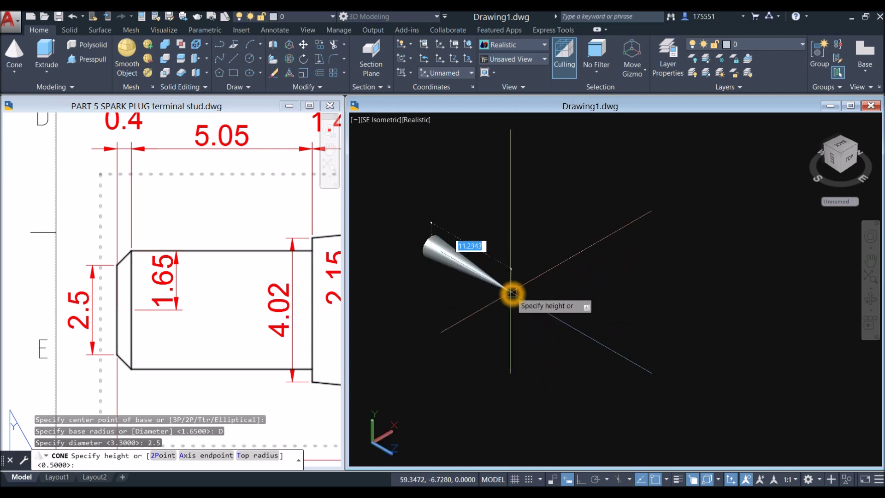
scroll(502, 285, "up", 5)
middle_click_drag(499, 282, 564, 298)
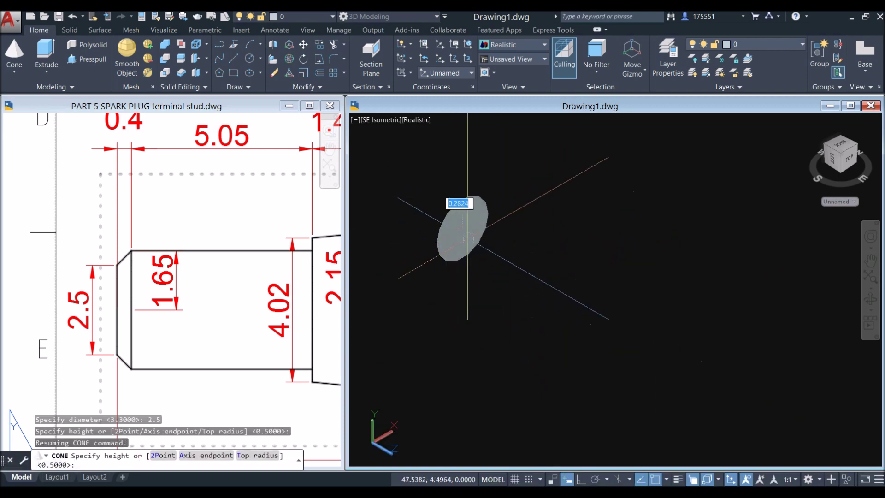
right_click(502, 248)
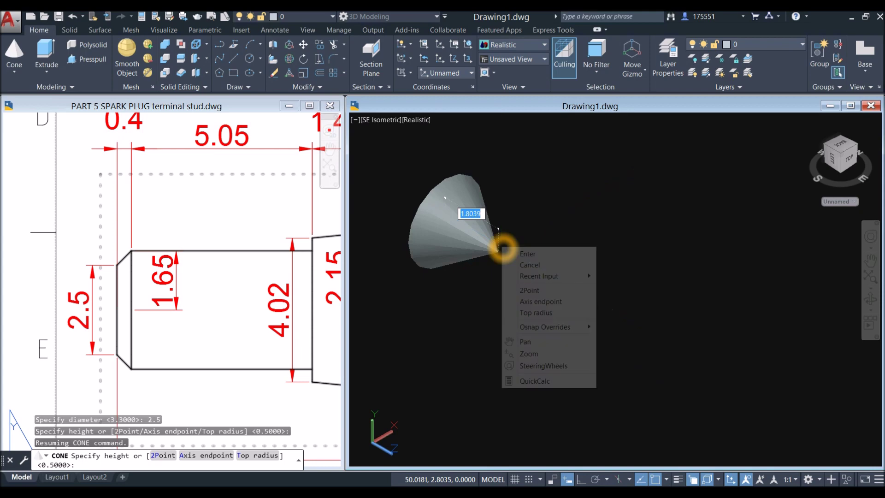
left_click(537, 312)
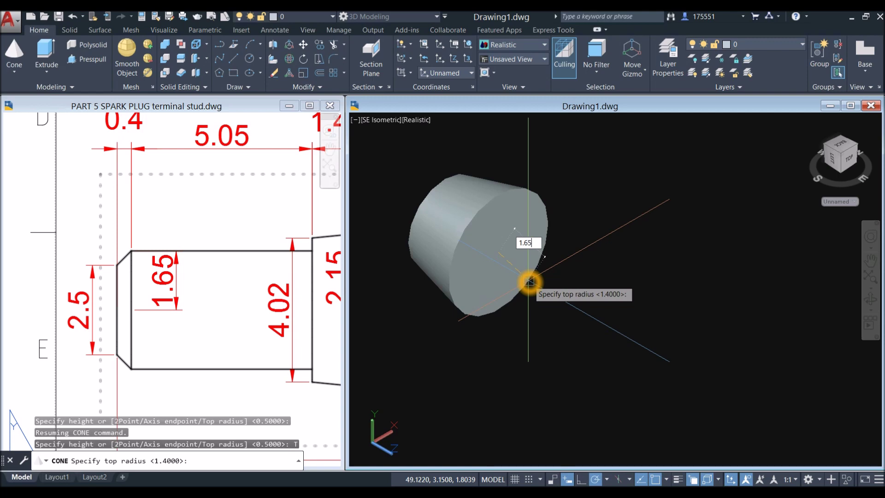
key("Return")
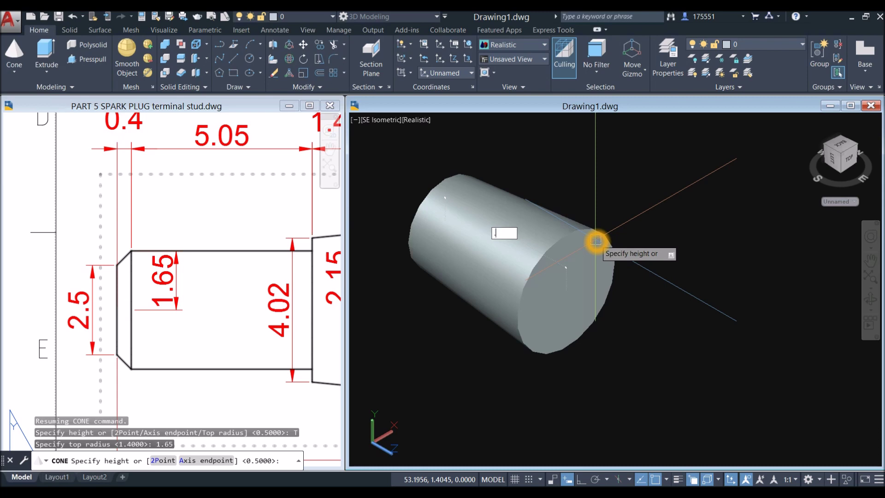
type(".4")
key("Return")
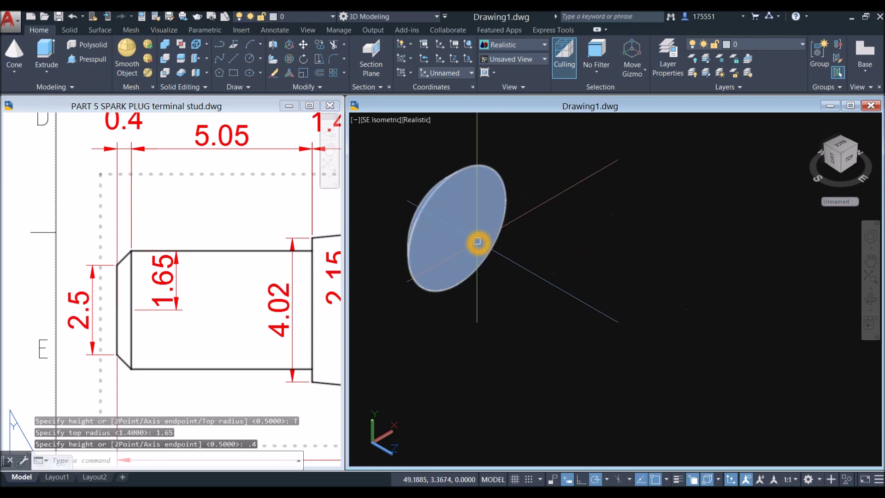
middle_click_drag(488, 269, 547, 256, "shift")
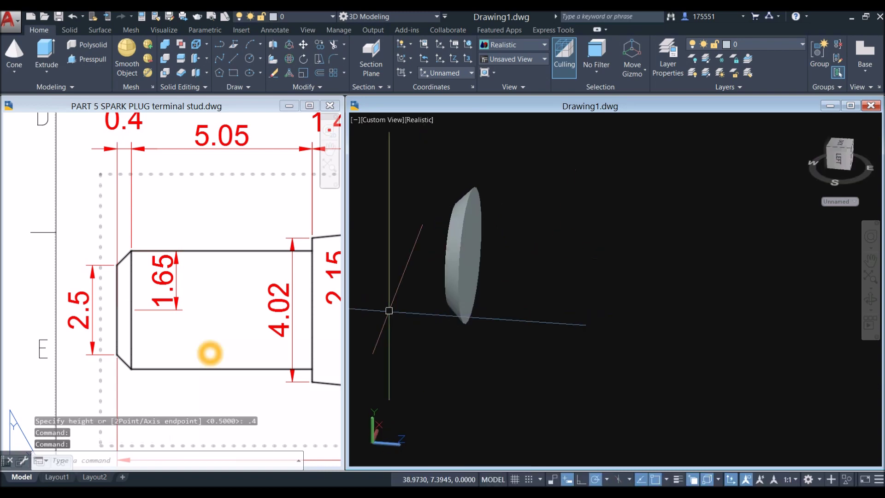
Start a cylinder centred on the truncated cone's larger face, with its base radius picked on that face's edge.
left_click(207, 352)
scroll(210, 337, "down", 2)
scroll(210, 338, "down", 3)
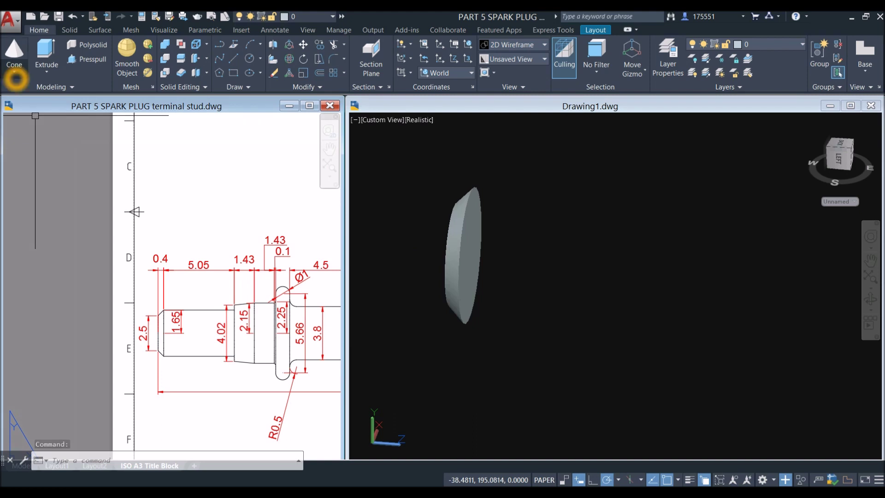
left_click(18, 73)
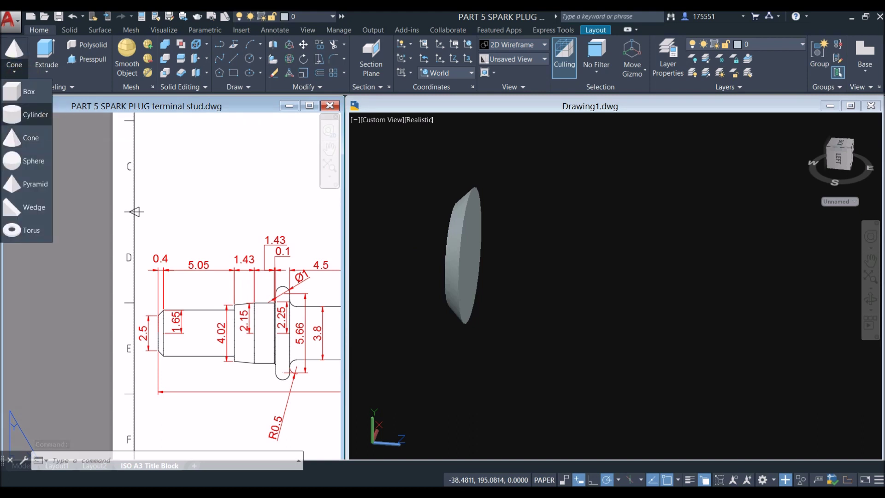
left_click(565, 219)
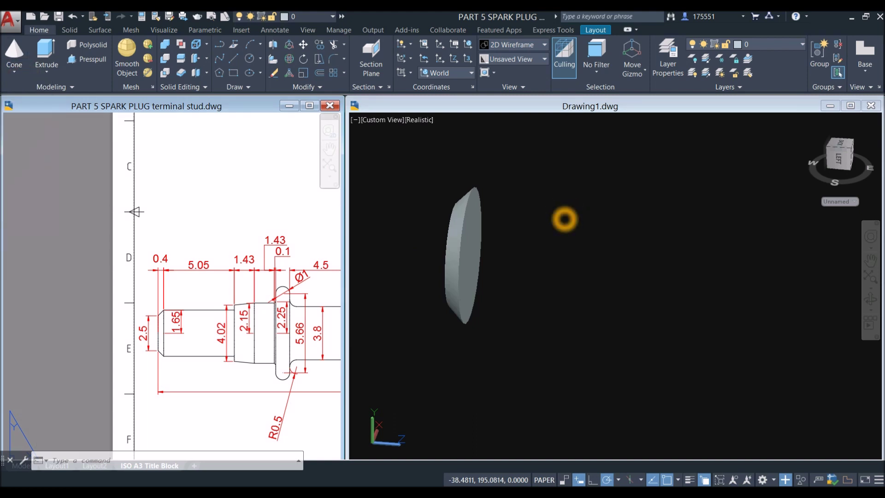
type("c")
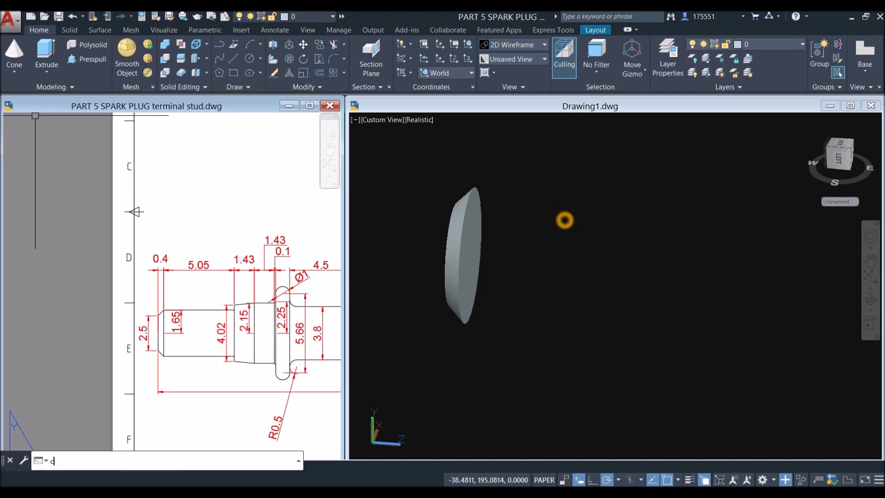
left_click(564, 219)
type("CYL")
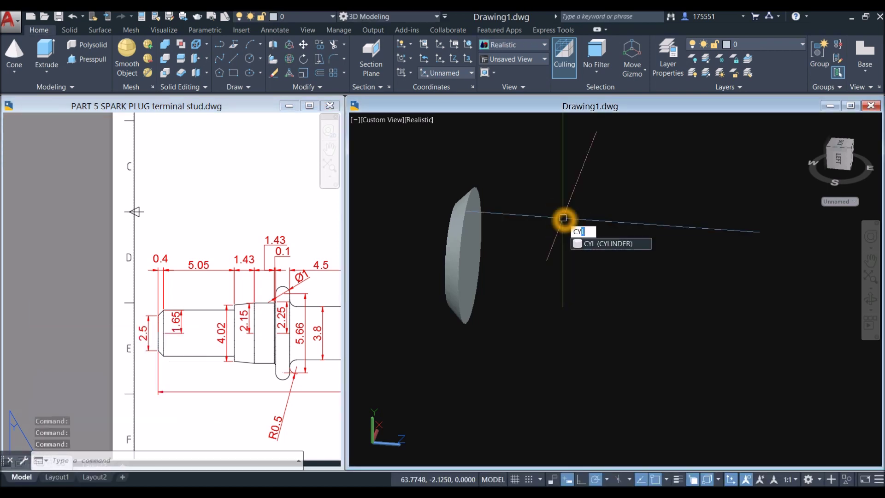
key("Return")
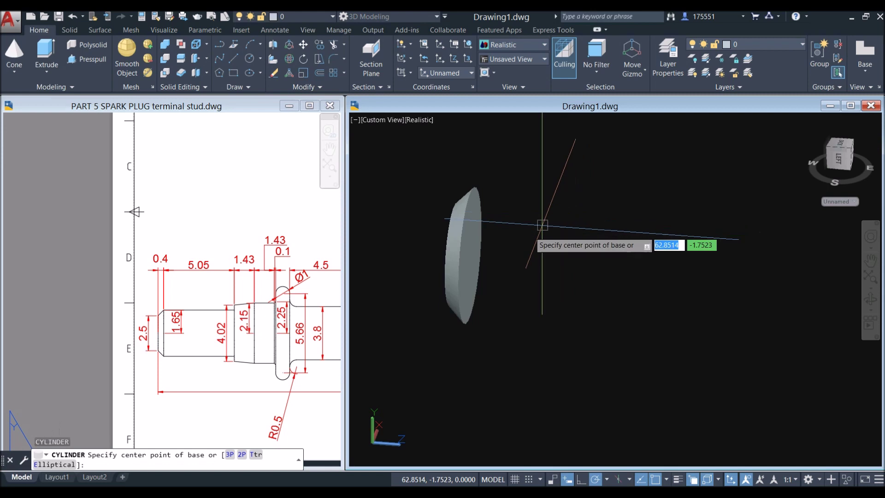
scroll(494, 253, "up", 4)
left_click(463, 261)
middle_click_drag(461, 259, 468, 231, "shift")
left_click(464, 225)
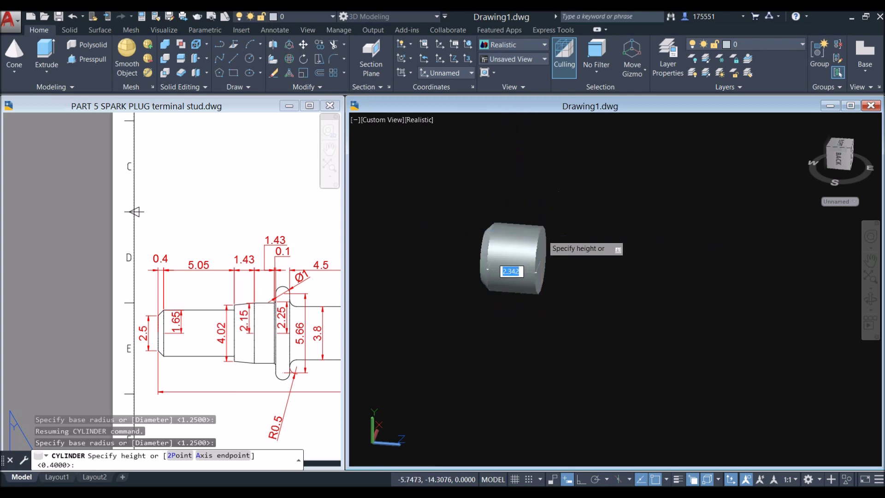
Set the cylinder's height to 5.05, extending it away from the chamfer.
middle_click_drag(528, 233, 483, 249)
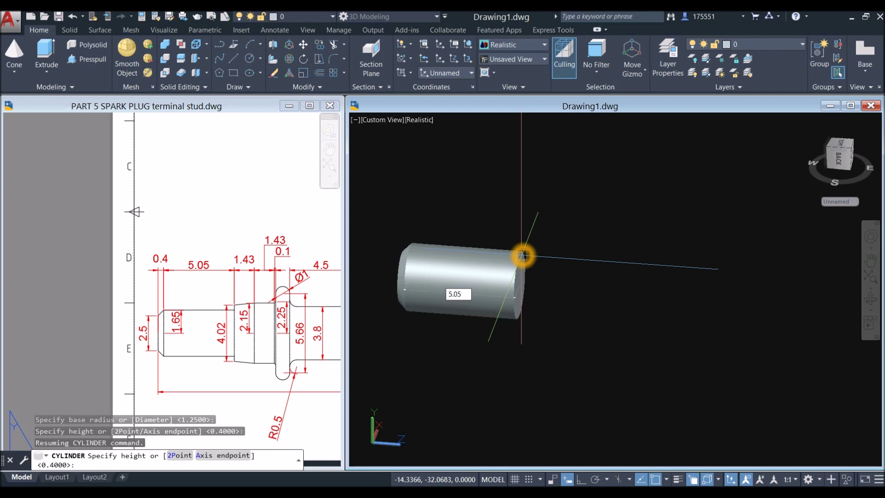
key("Return")
mouse_move(484, 257)
middle_mouse_down("shift")
mouse_move(518, 255)
mouse_move(463, 264)
middle_mouse_up("shift")
Start a cone centred on the free end face of the 5.05 long cylinder, with a base diameter of 4.02.
left_click(223, 339)
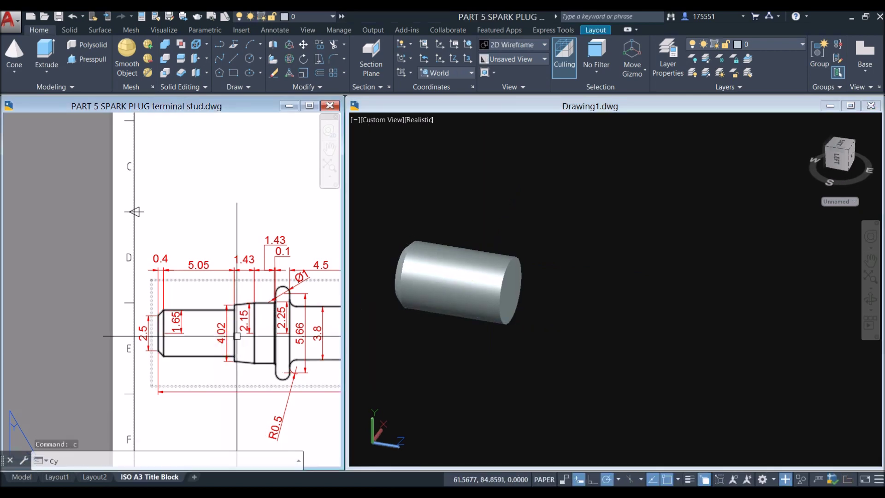
scroll(237, 336, "up", 5)
left_click(566, 294)
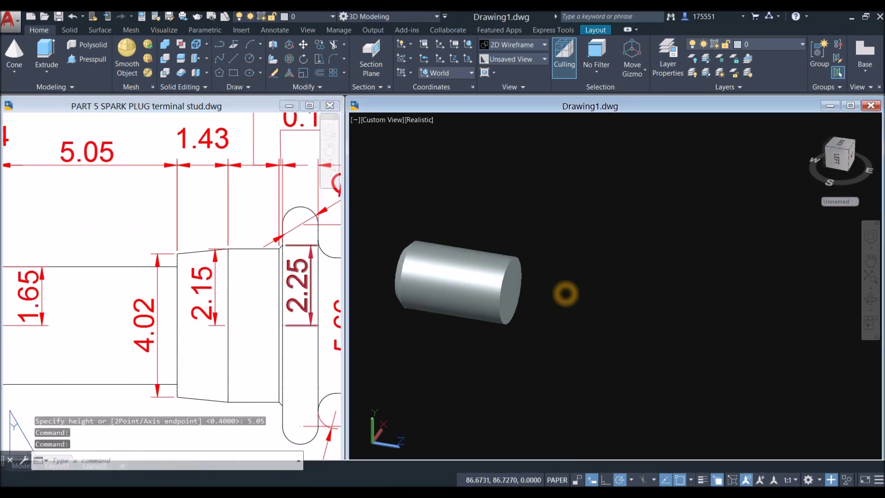
type("cone")
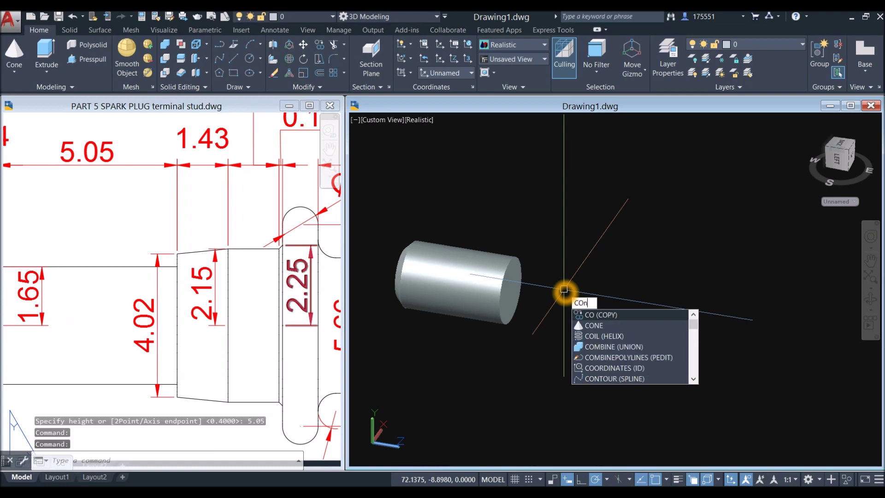
key("Return")
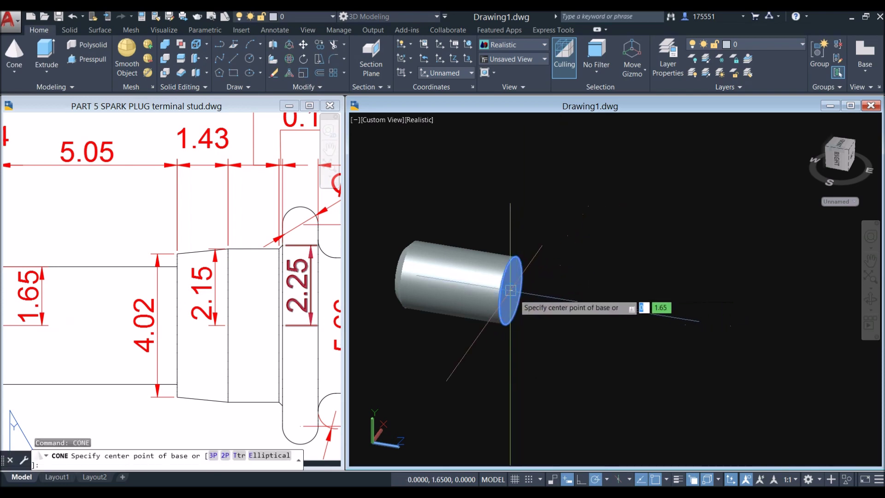
left_click(513, 294)
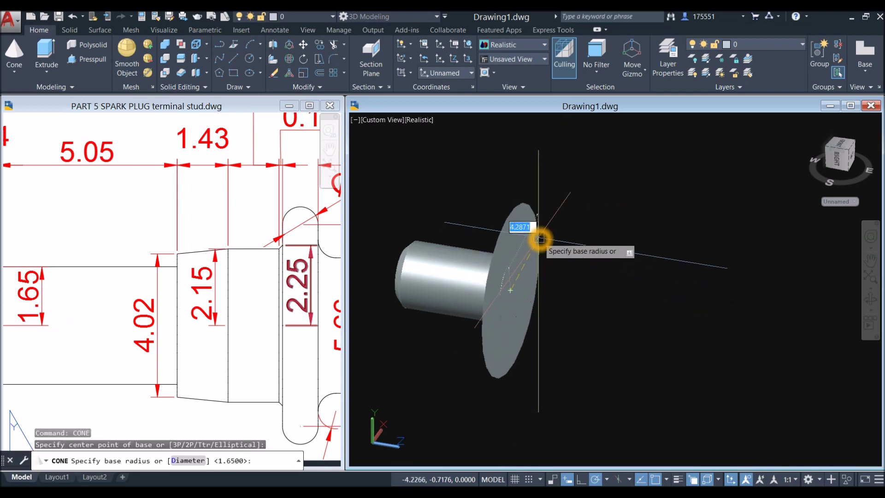
right_click(540, 239)
left_click(566, 280)
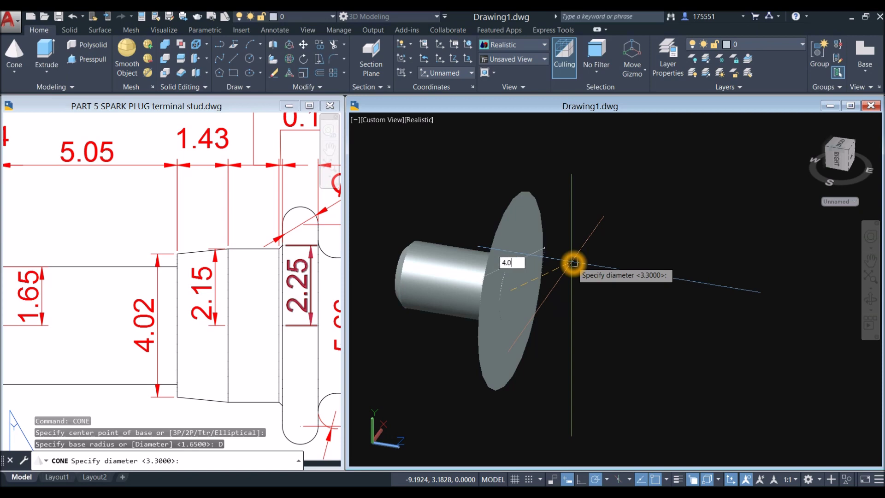
key("Return")
Complete the cone as a tapered section with a top radius of 2.15 and a height of 1.43, extending away from the cylinder.
right_click(579, 244)
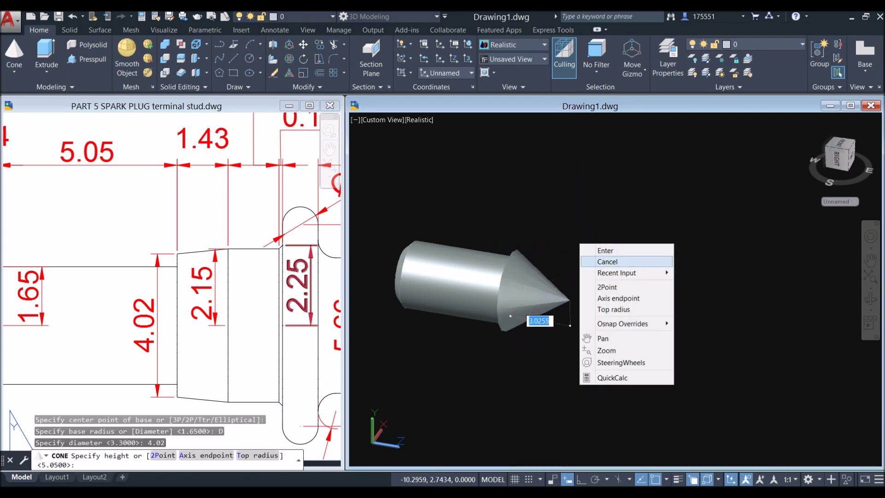
left_click(613, 309)
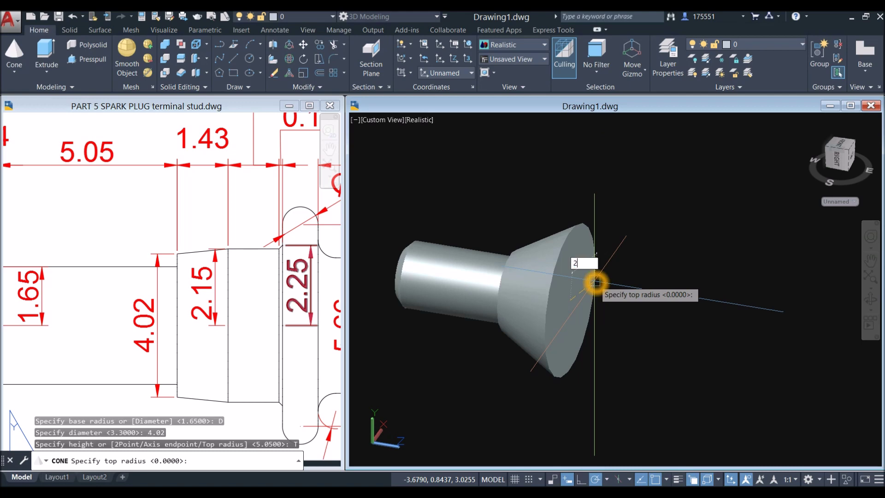
left_click(596, 282)
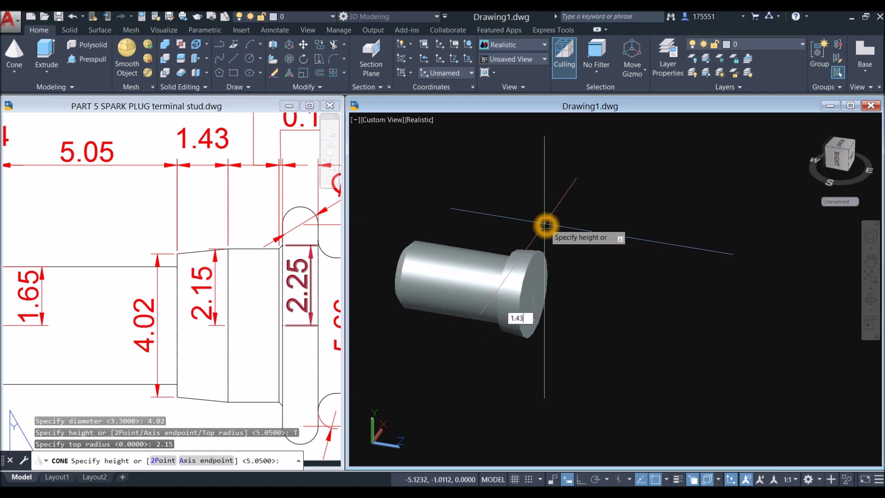
type("1.43")
key("Return")
Add a cylinder centred on the tapered section's larger face, with its base radius picked on that face's edge and a height of 1.43.
middle_click_drag(547, 223, 498, 239, "shift")
scroll(519, 250, "down", 2)
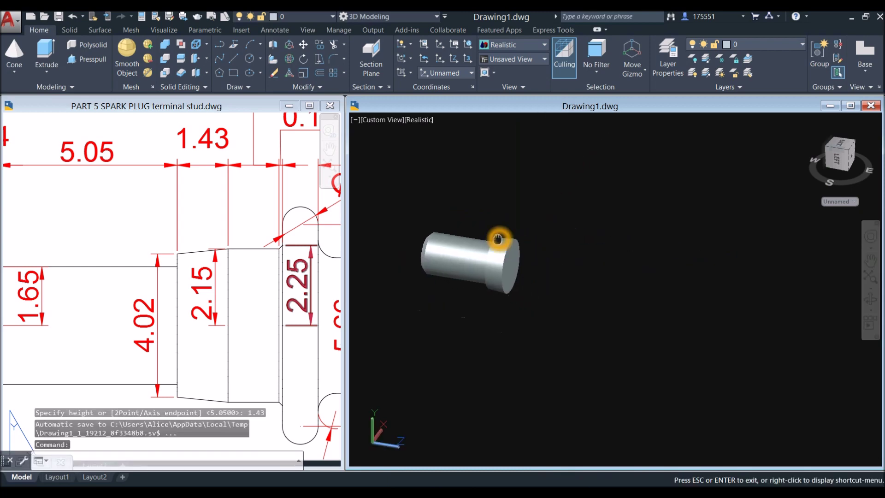
left_click(247, 326)
type("Cy")
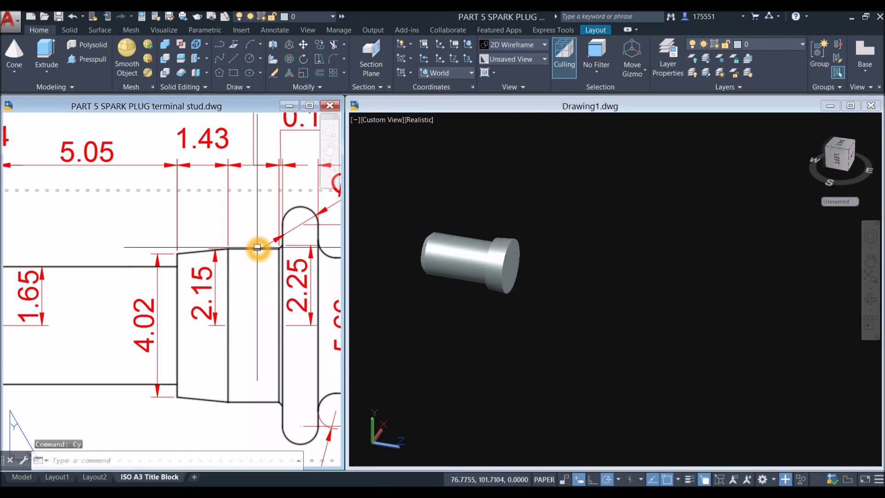
scroll(257, 247, "down", 3)
scroll(180, 248, "up", 3)
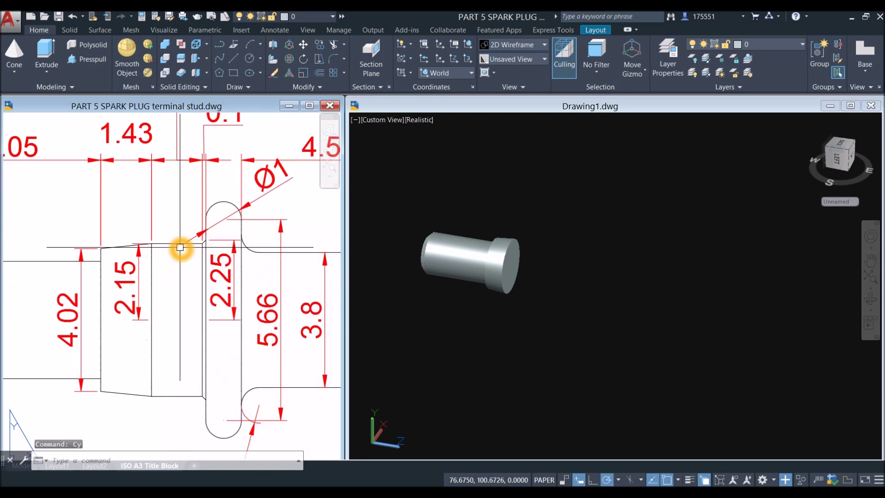
scroll(171, 364, "down", 2)
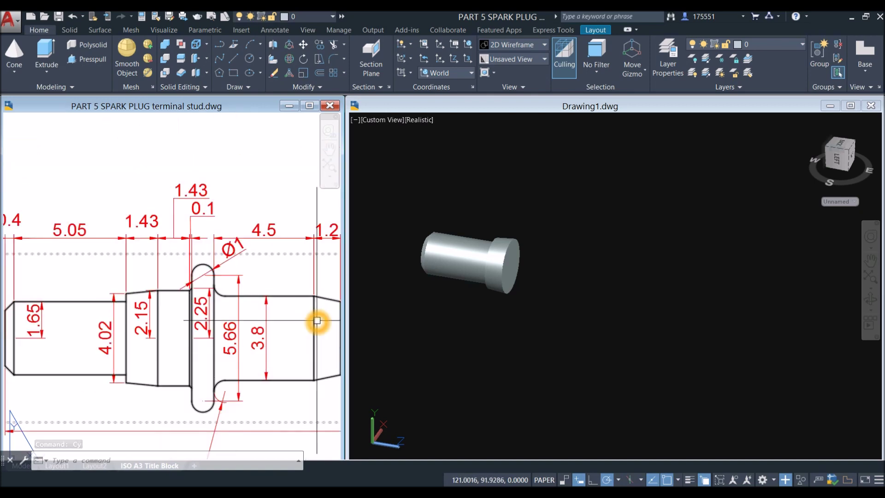
left_click(561, 256)
type("Cyl")
key("Return")
scroll(521, 265, "up", 3)
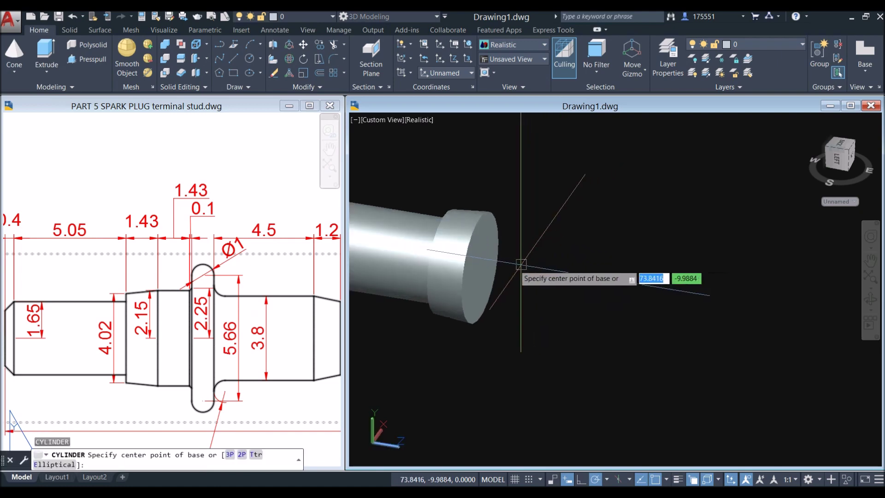
left_click(483, 269)
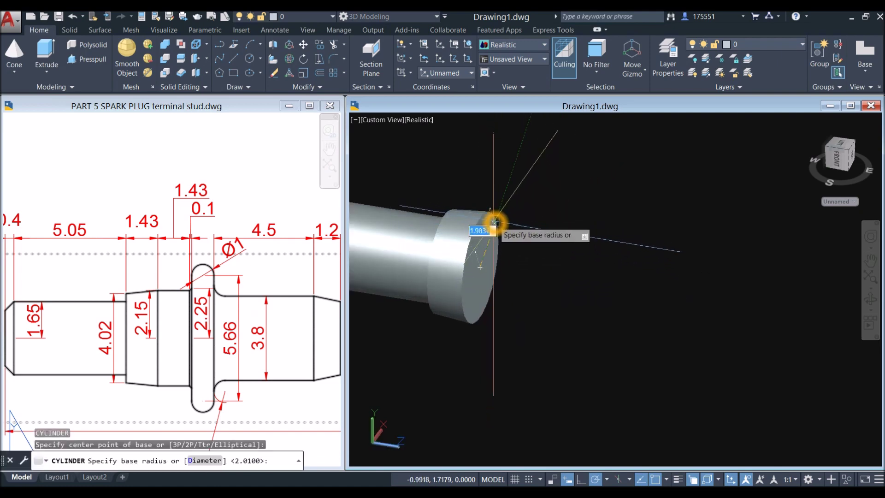
left_click(494, 222)
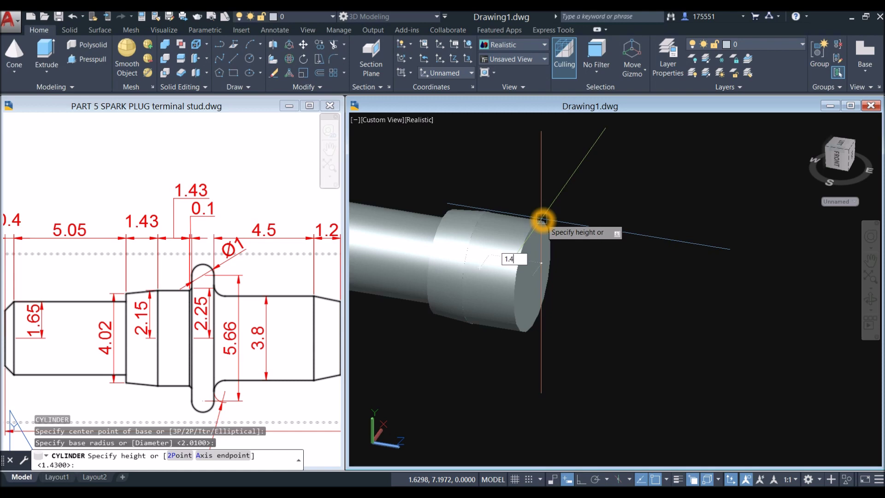
key("Return")
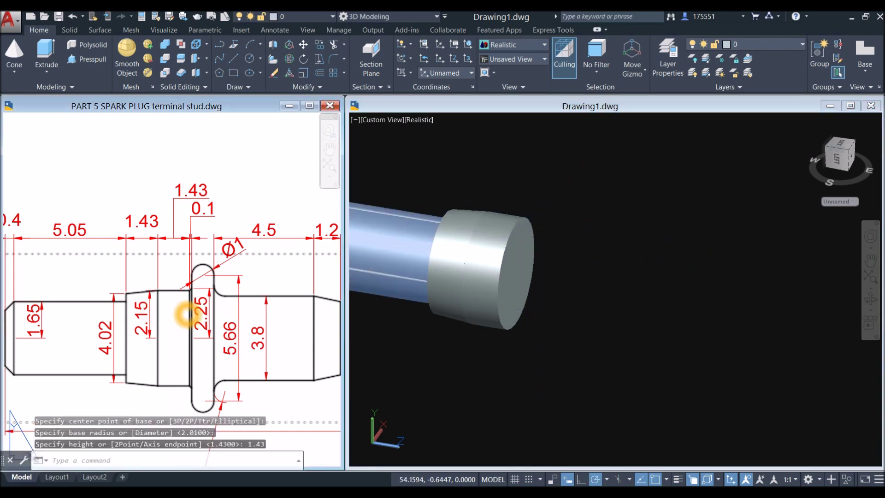
Examine the small flare beside the rounded collar in the dimensioned drawing.
left_click(191, 311)
scroll(200, 294, "up", 4)
scroll(200, 294, "up", 2)
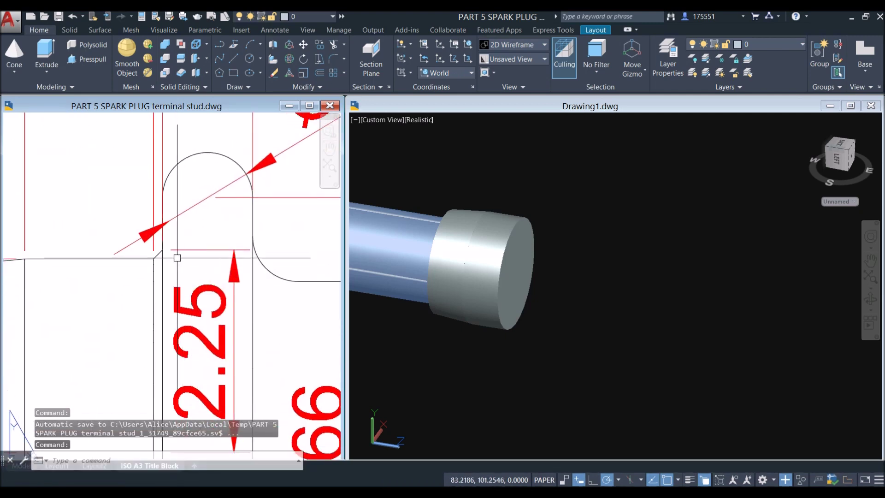
scroll(156, 254, "up", 3)
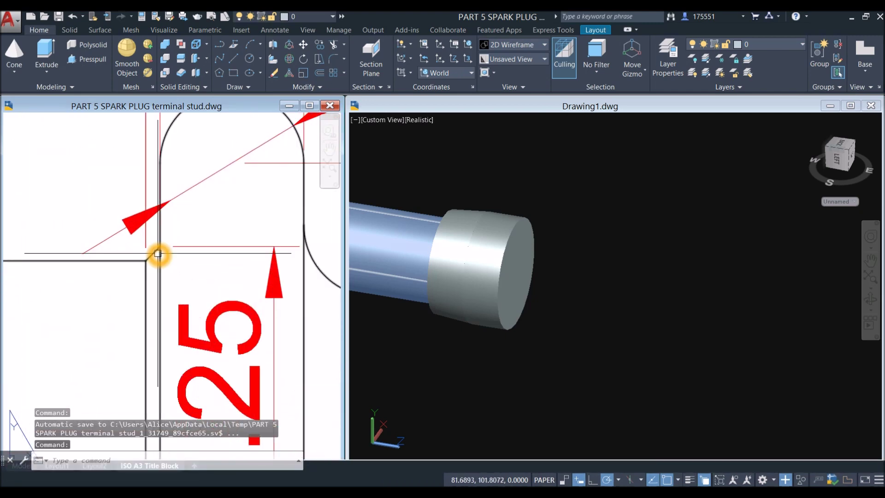
left_click(541, 200)
left_click(142, 332)
scroll(143, 332, "down", 3)
scroll(154, 249, "down", 3)
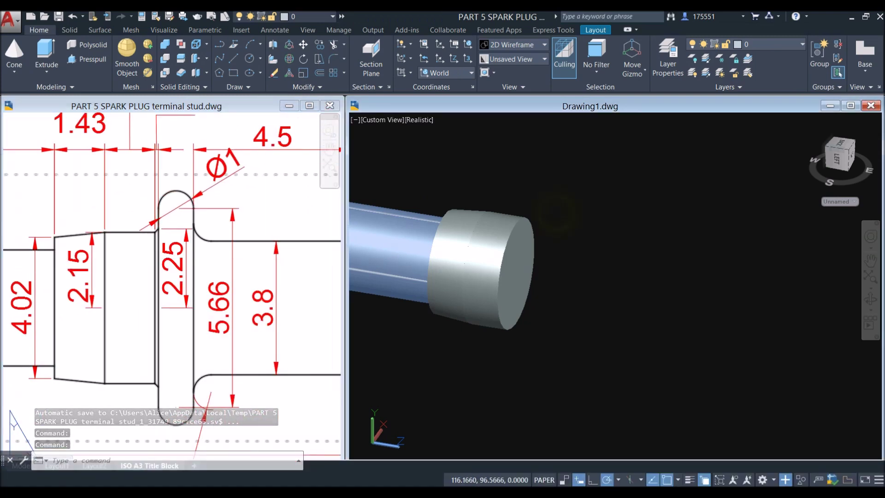
Start a cone in Drawing1 centred on the last cylinder's end face, with its base radius picked on that face's edge.
left_click(558, 211)
type("c")
type("ne")
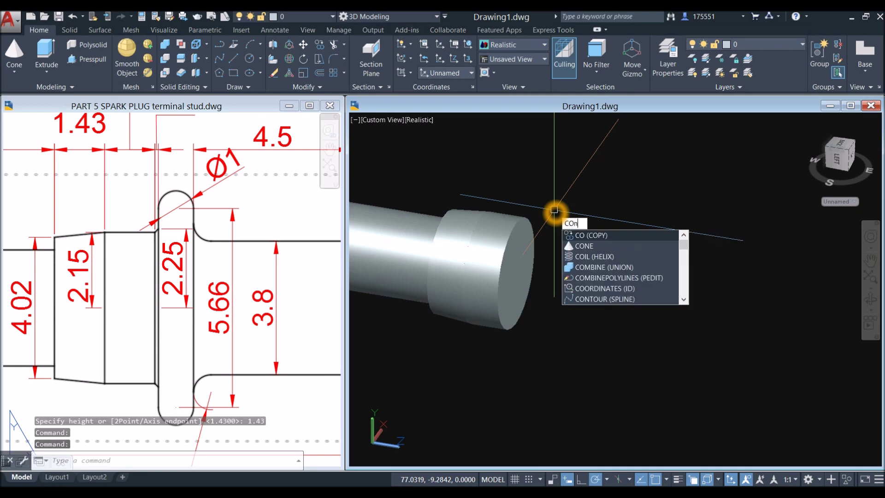
key("Return")
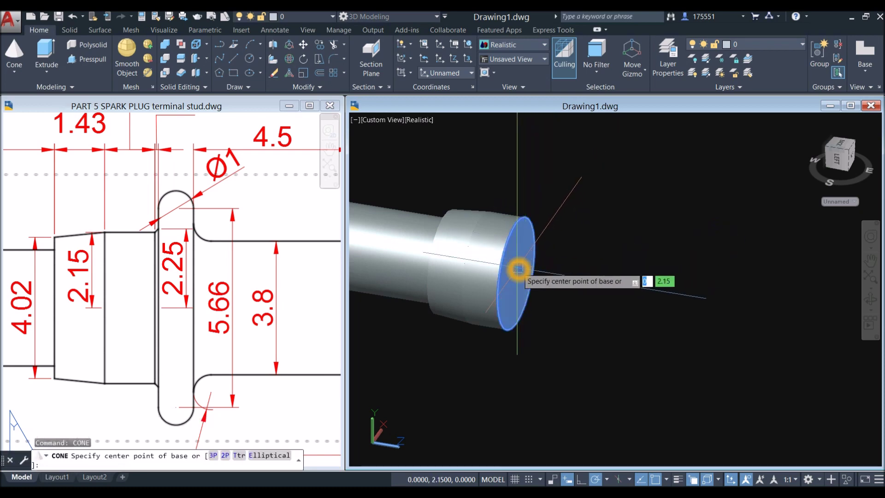
left_click(518, 269)
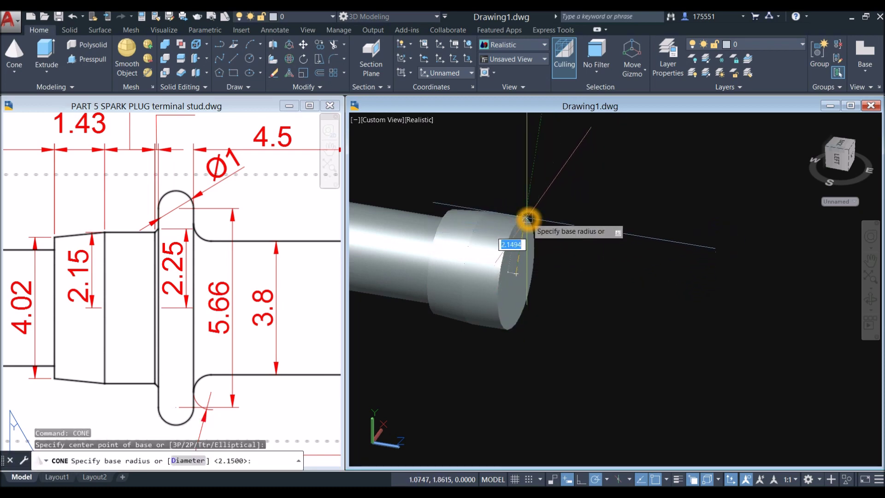
left_click(500, 305)
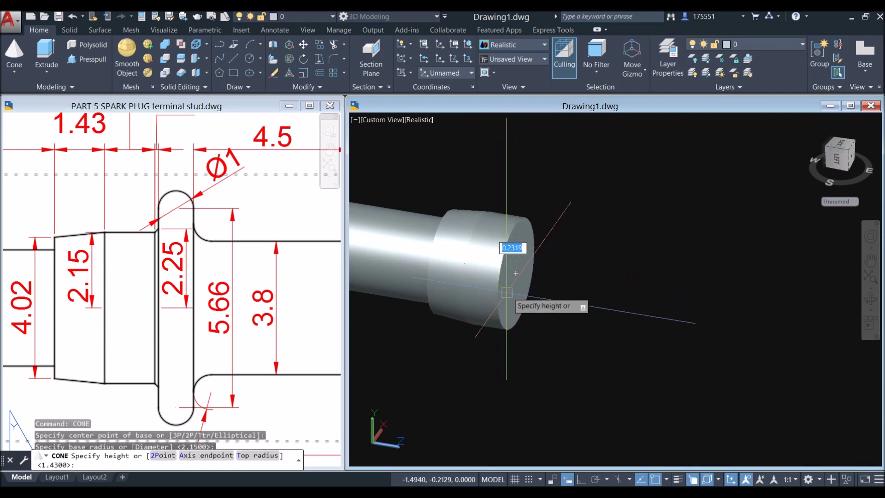
Give the cone a top radius of 2.25 and a freely picked height of about 2.09, extending outward.
left_click(566, 255)
right_click(566, 256)
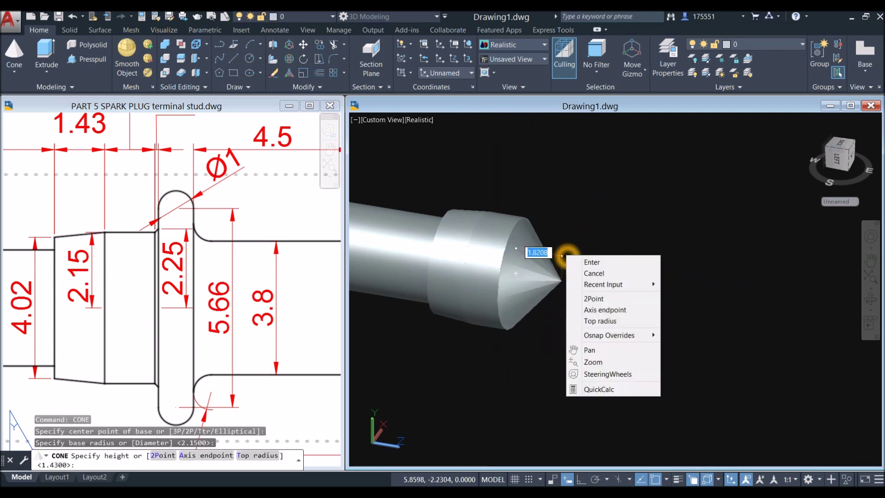
left_click(601, 322)
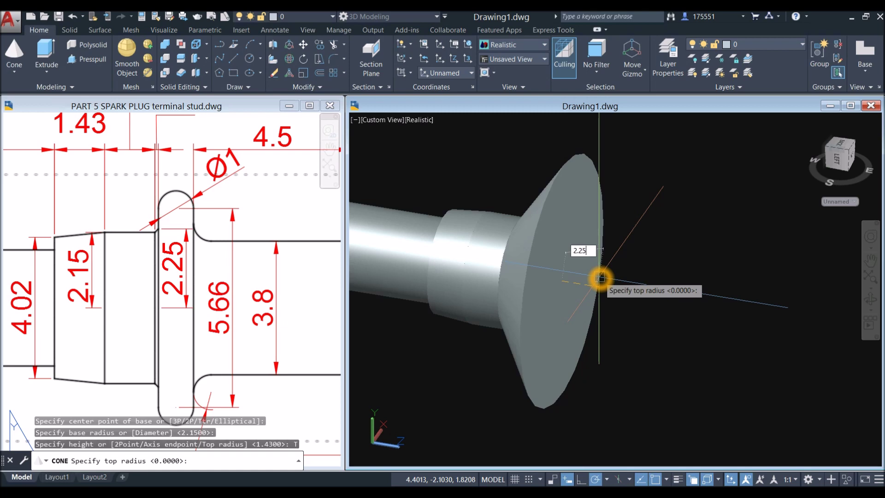
key("Return")
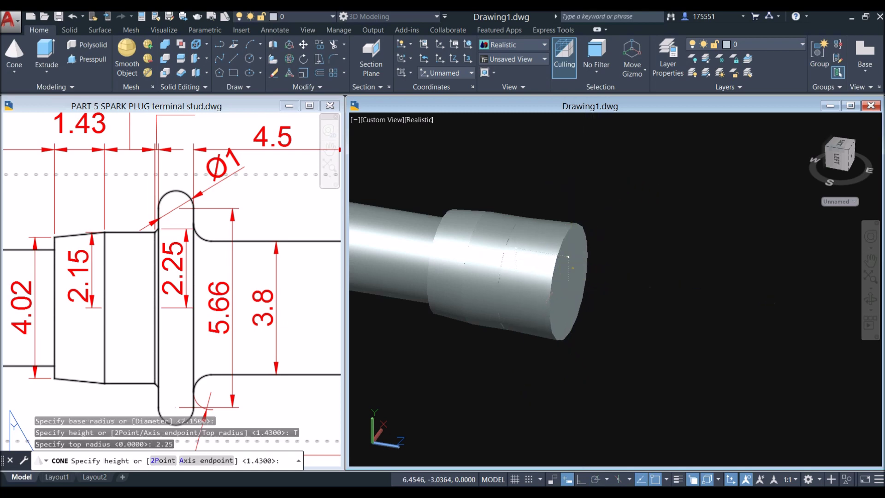
left_click(571, 267)
Check the flare's length in the dimensioned drawing and set the end cone's height to 0.1 in its properties.
left_click(71, 334)
middle_click_drag(134, 311, 147, 349)
scroll(147, 345, "down", 2)
scroll(172, 290, "up", 2)
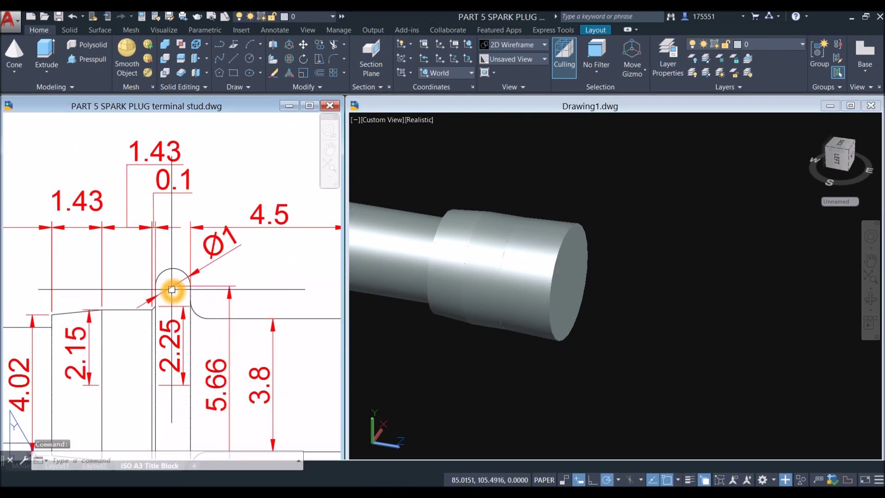
left_click(648, 233)
left_click(648, 232)
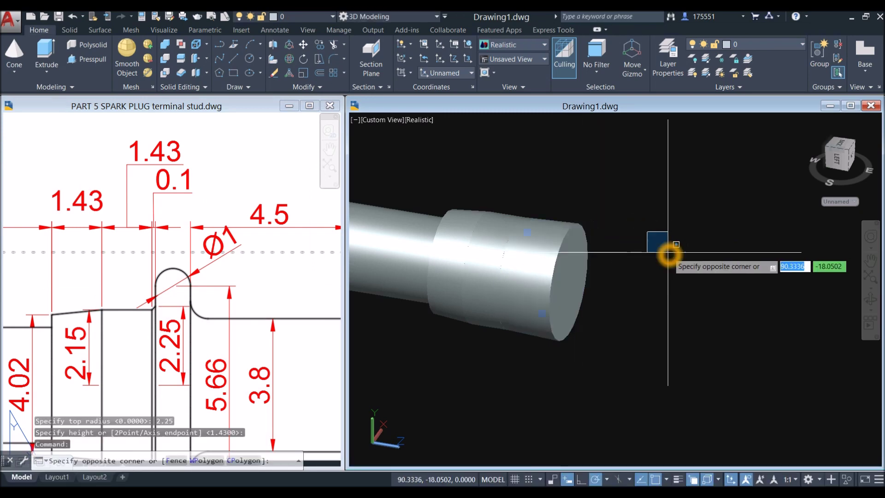
key("Escape")
left_click(579, 251)
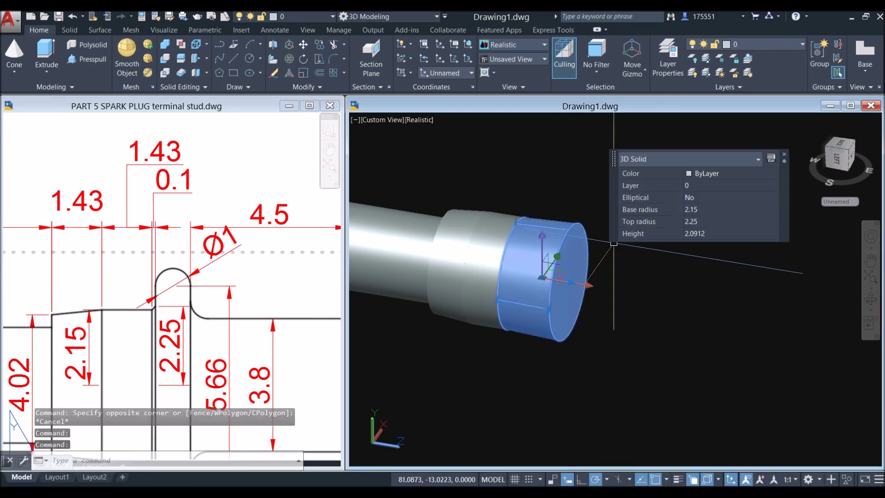
left_click(713, 235)
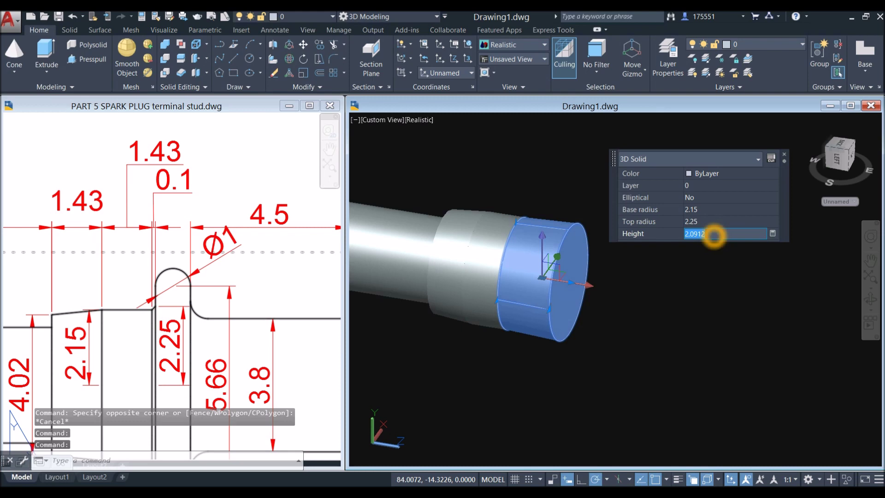
type("0.1")
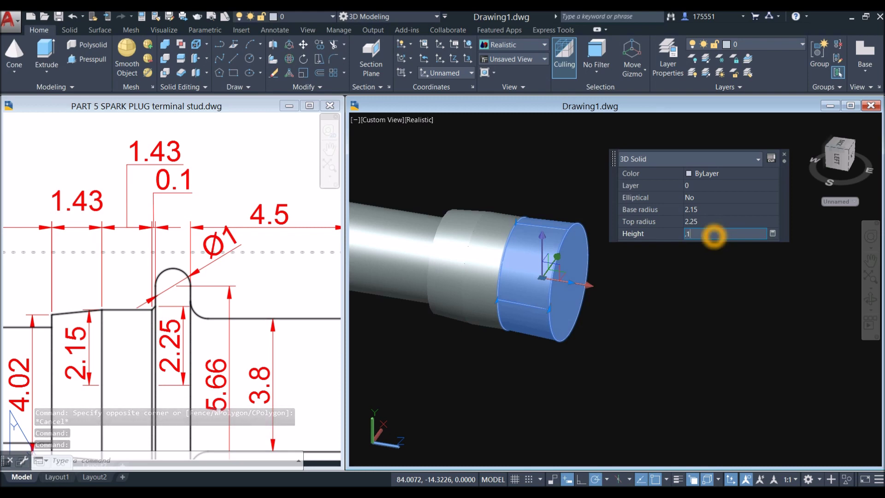
key("Return")
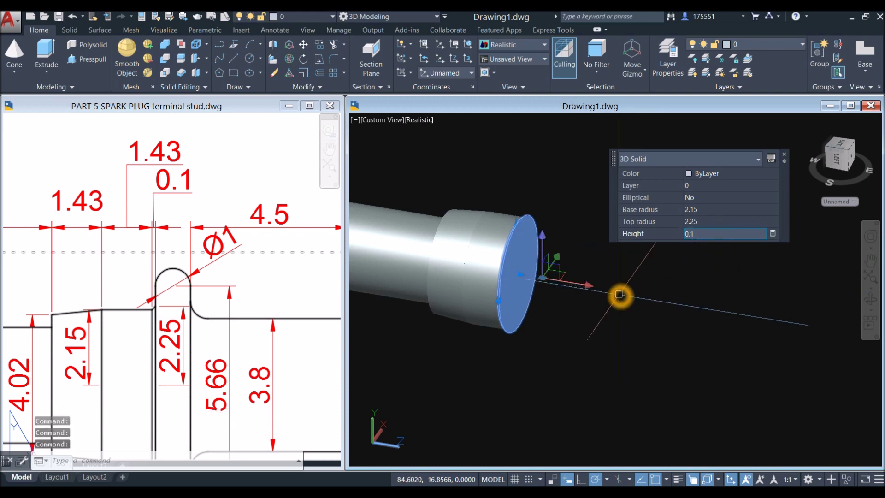
key("Escape")
middle_click_drag(619, 294, 531, 286, "shift")
scroll(529, 216, "up", 5)
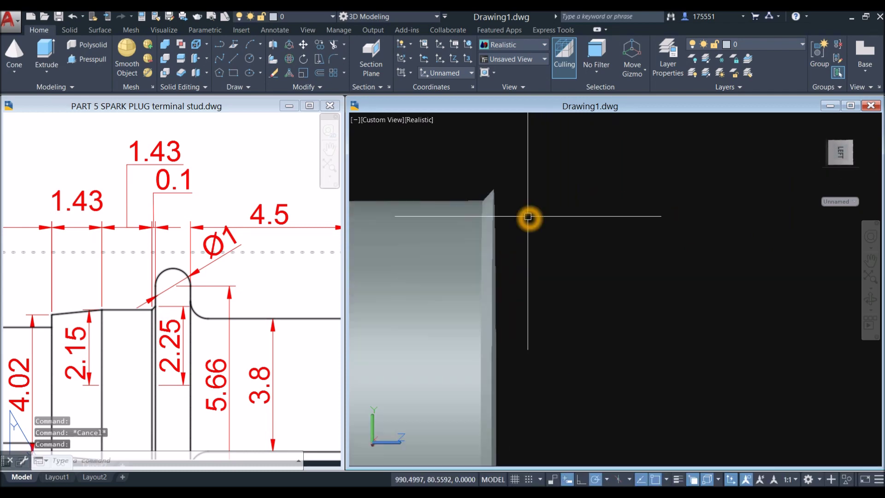
scroll(529, 217, "down", 3)
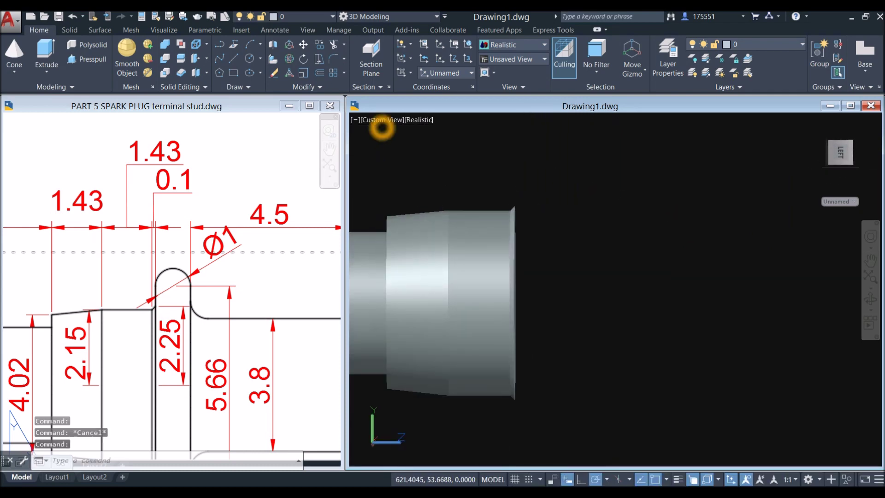
Set the 3D model to the Front view and examine the rounded collar's dimensions in the terminal stud drawing.
left_click(379, 119)
left_click(406, 190)
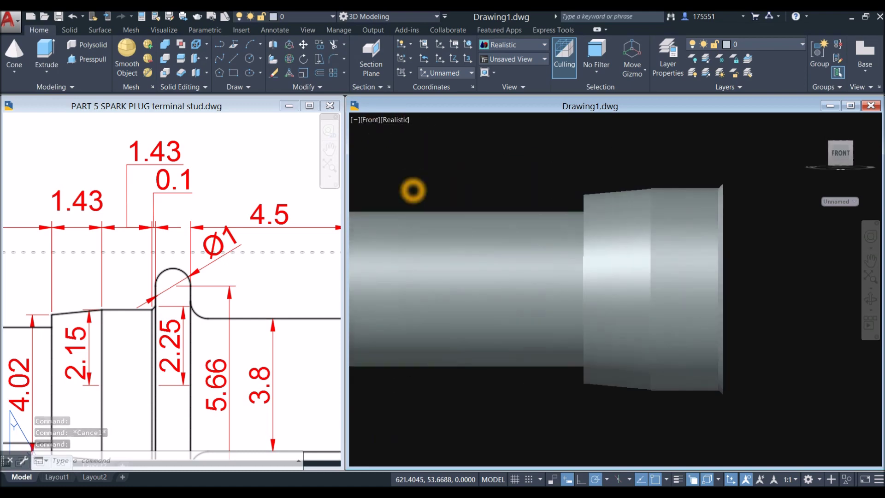
scroll(489, 221, "down", 3)
left_click(174, 340)
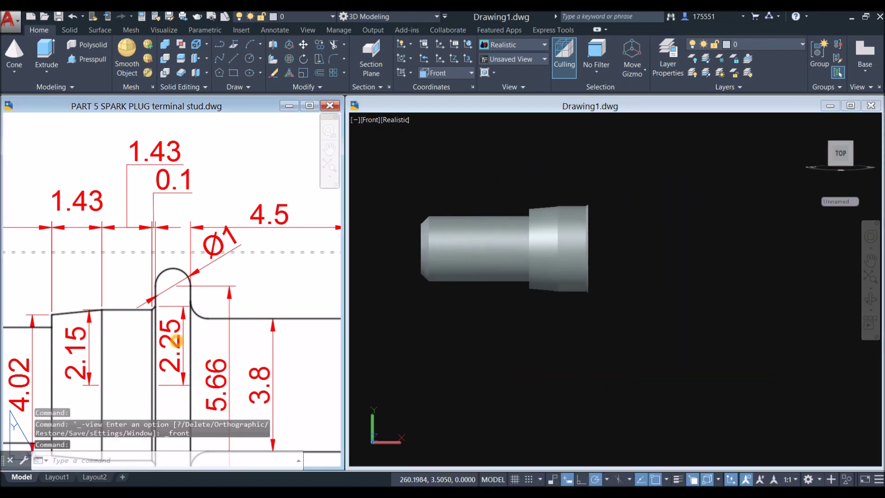
left_click(149, 477)
double_click(208, 253)
scroll(210, 247, "up", 3)
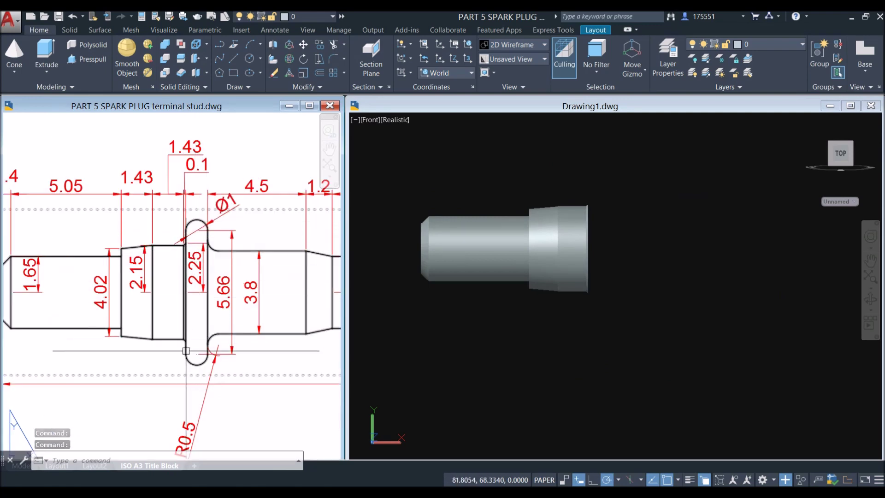
left_click(643, 215)
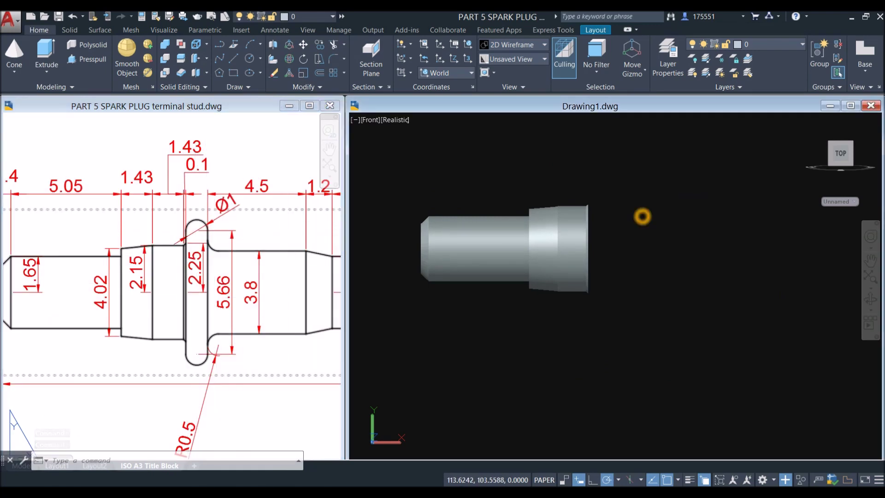
scroll(593, 223, "up", 3)
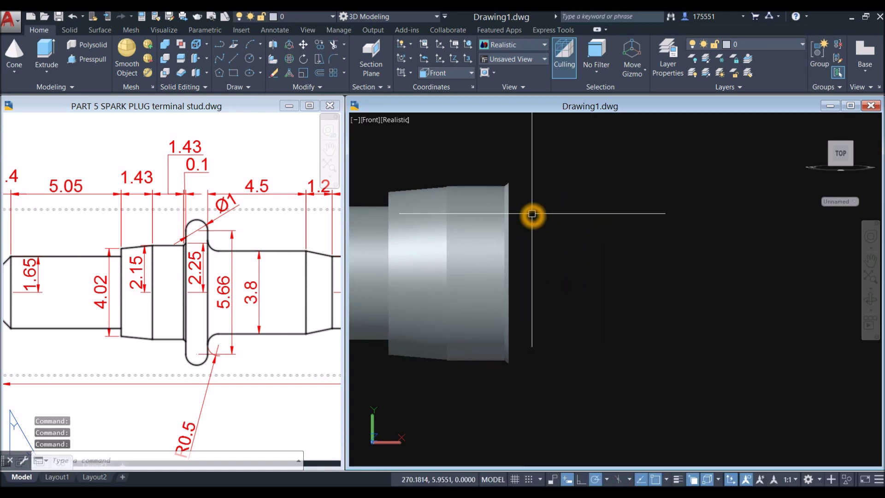
type("l")
key("Return")
right_click(523, 221, "shift")
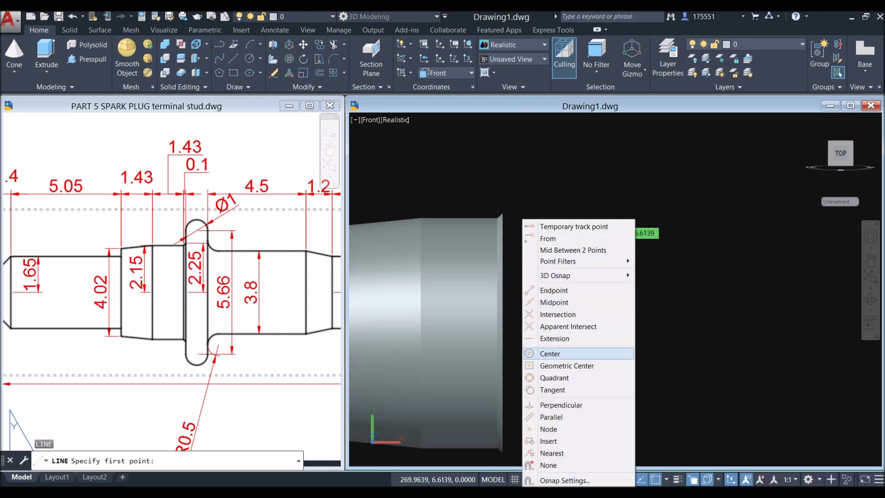
left_click(551, 353)
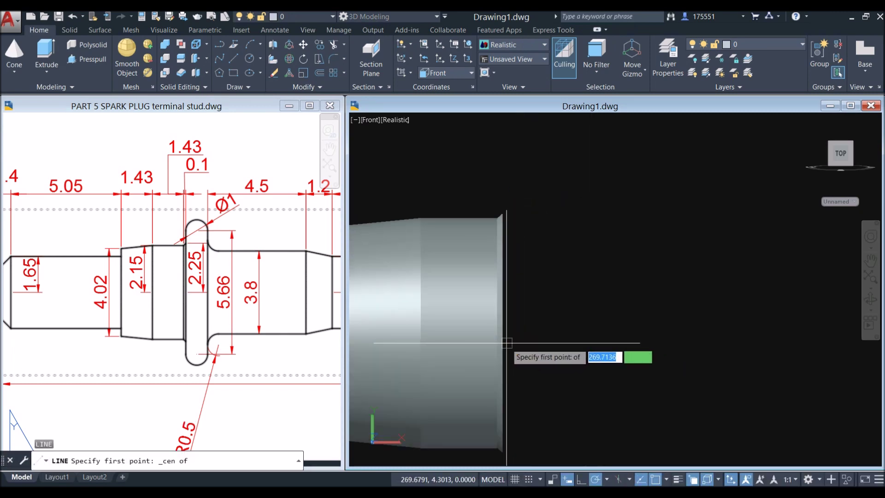
left_click(505, 346)
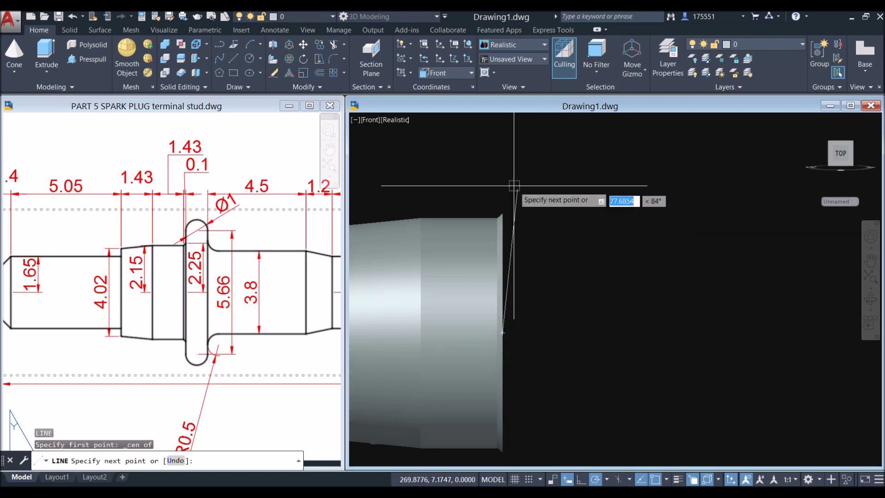
left_click(502, 157)
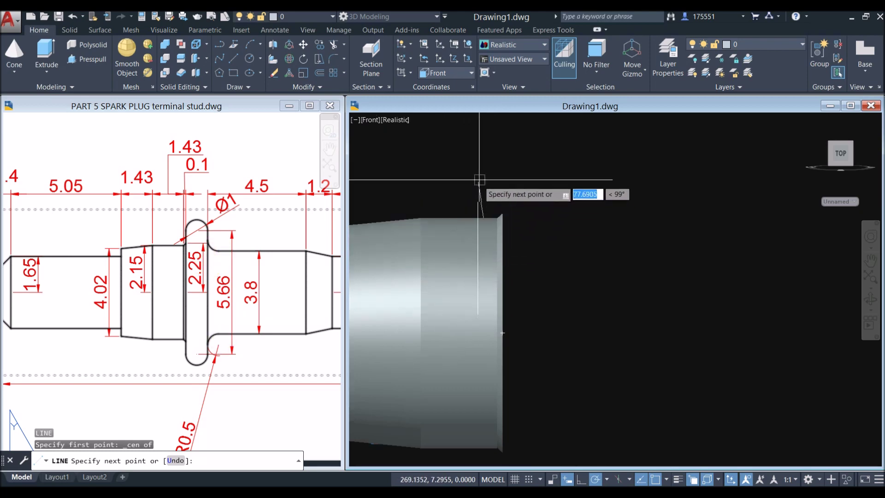
left_click(506, 164)
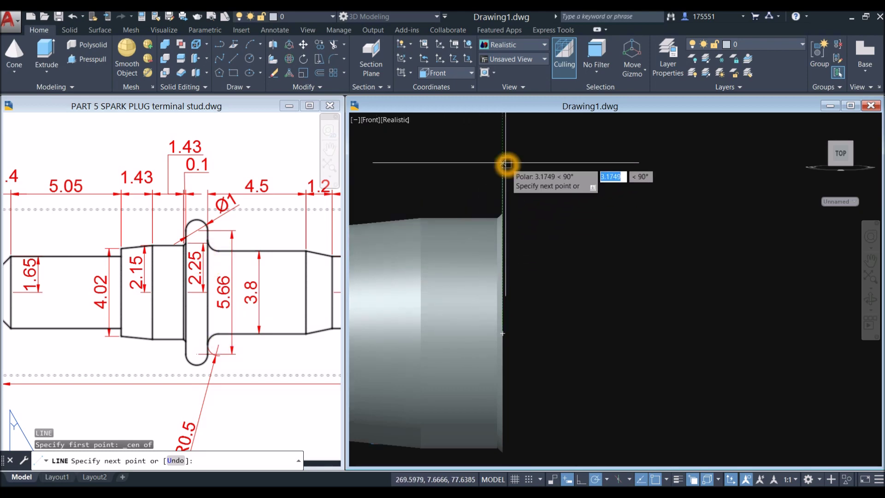
key("Escape")
Calculate half of the collar's 5.66 dimension with the calculator, then close it.
type("ca")
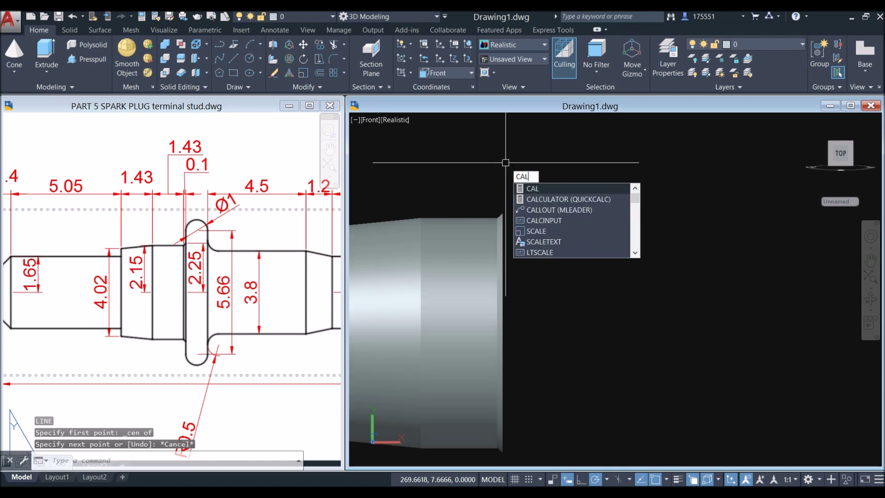
left_click(550, 201)
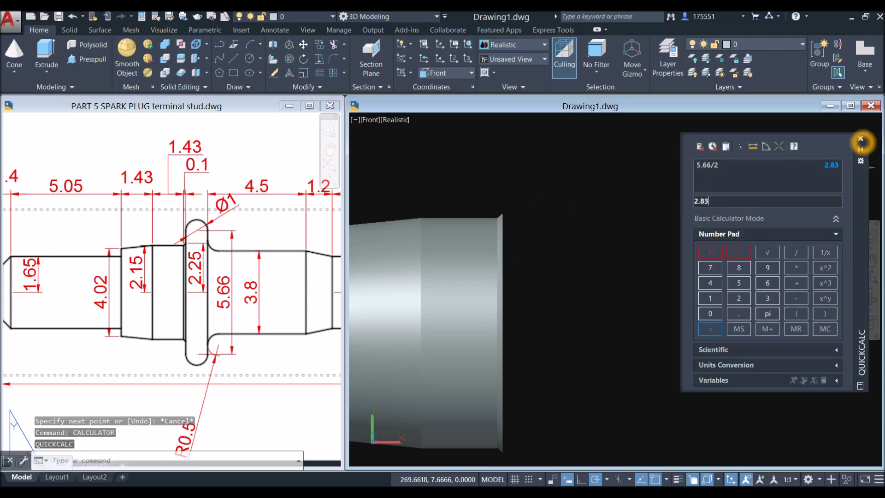
left_click(860, 139)
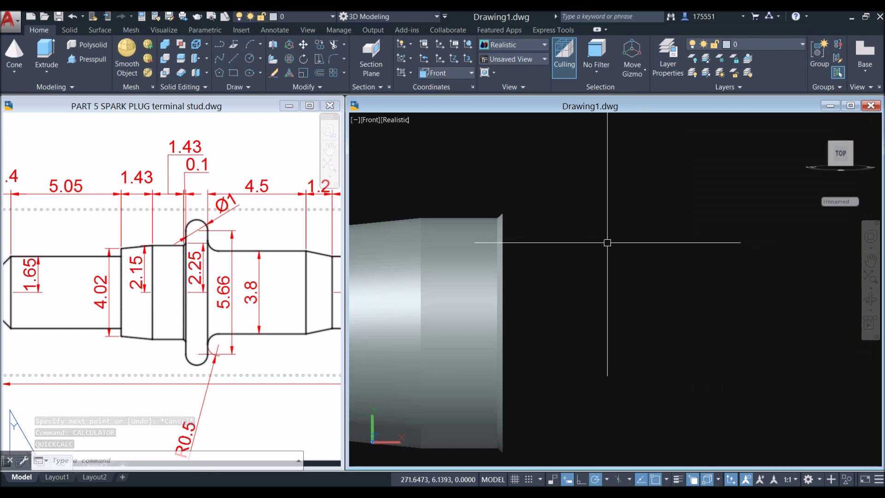
Draw a vertical line 2.83 long upward from the centre of the flare's end face in Drawing1.
key("Delete")
key("Return")
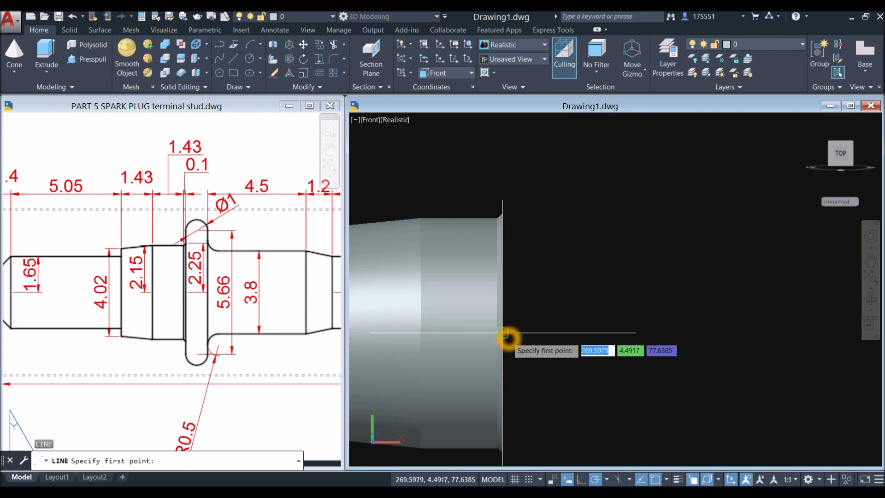
left_click(503, 333)
left_click(502, 170)
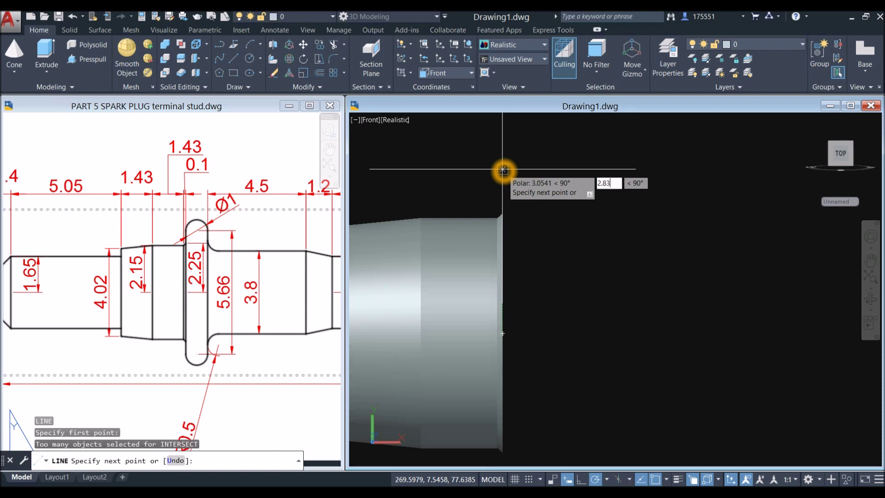
type("2.83")
key("Return")
right_click(532, 166)
left_click(560, 172)
Check the collar's rounding in the dimensioned drawing and offset the vertical line by 1, away from the body.
left_click(555, 170)
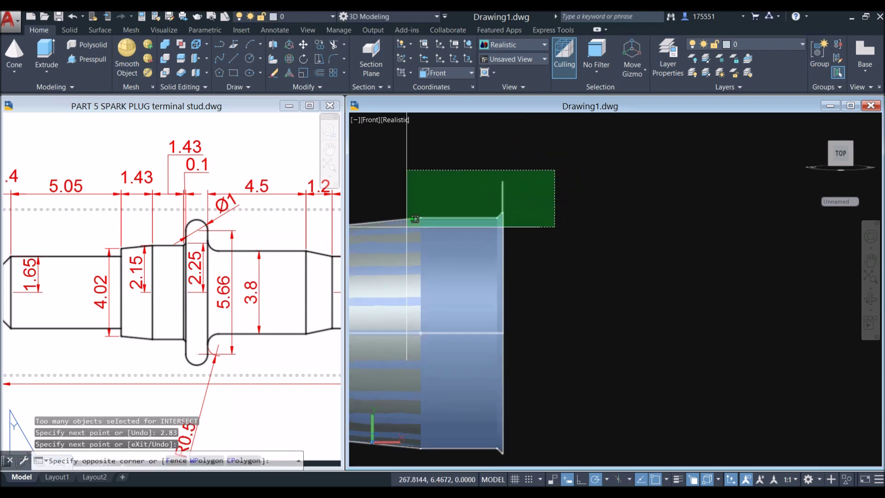
left_click(225, 249)
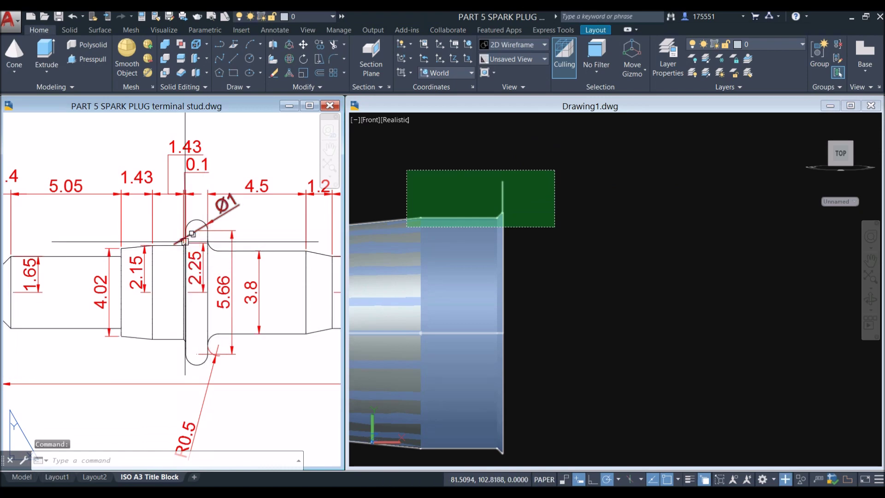
scroll(231, 209, "up", 4)
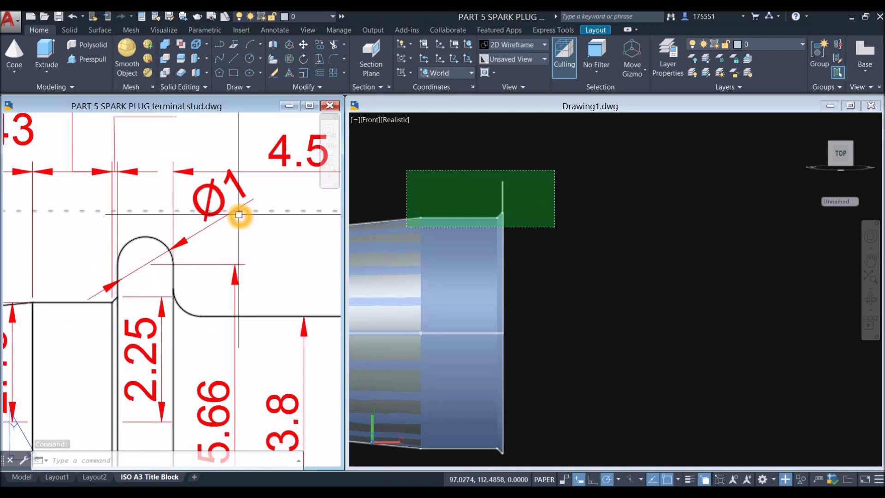
left_click(563, 231)
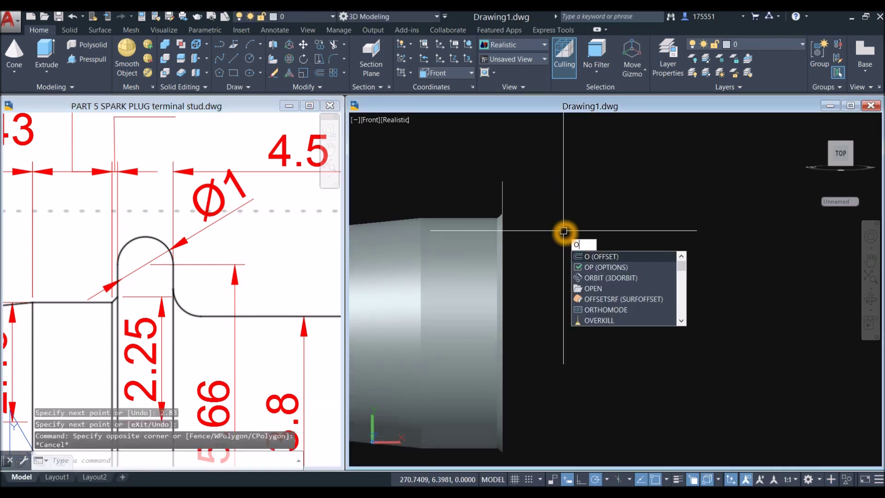
key("Return")
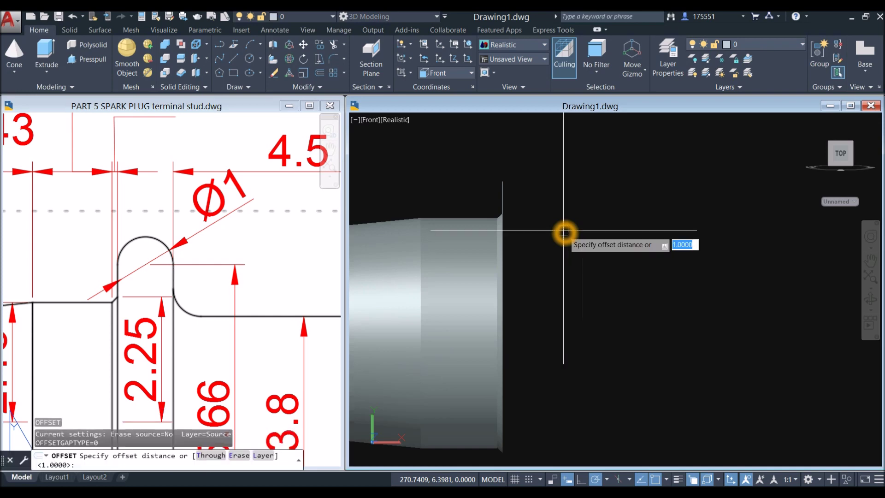
key("Return")
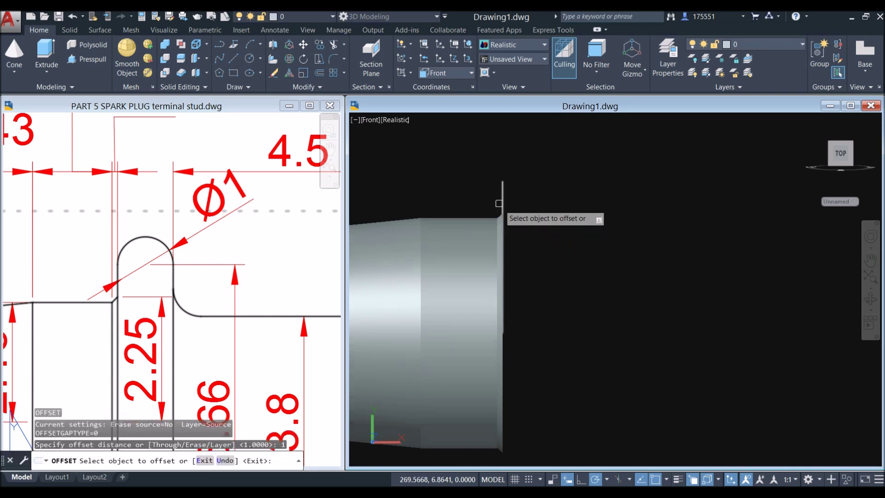
left_click(502, 199)
left_click(559, 205)
right_click(580, 199)
left_click(599, 205)
Draw a line joining the lower ends of the two vertical lines along the stud's axis.
type("l")
key("Return")
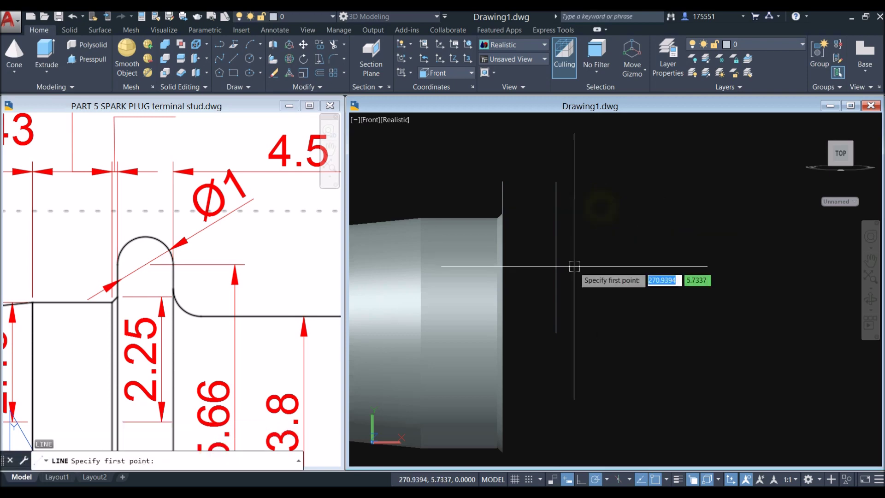
left_click(556, 333)
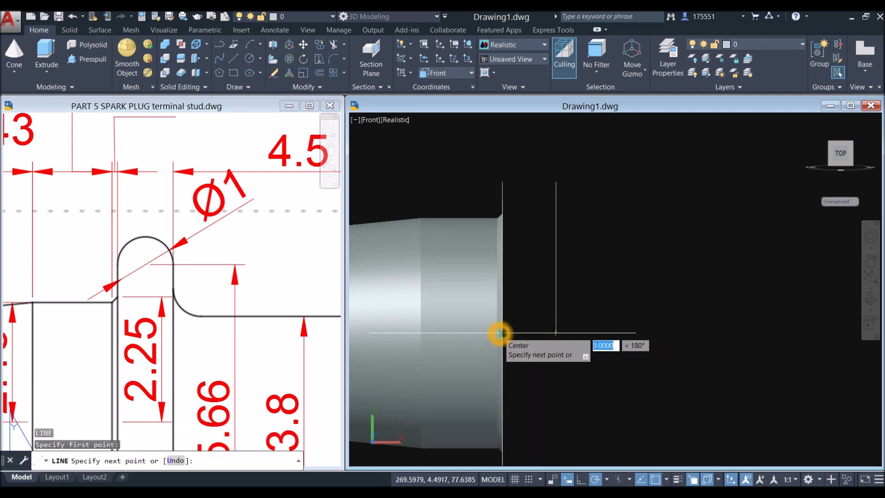
left_click(501, 333)
right_click(531, 285)
left_click(547, 289)
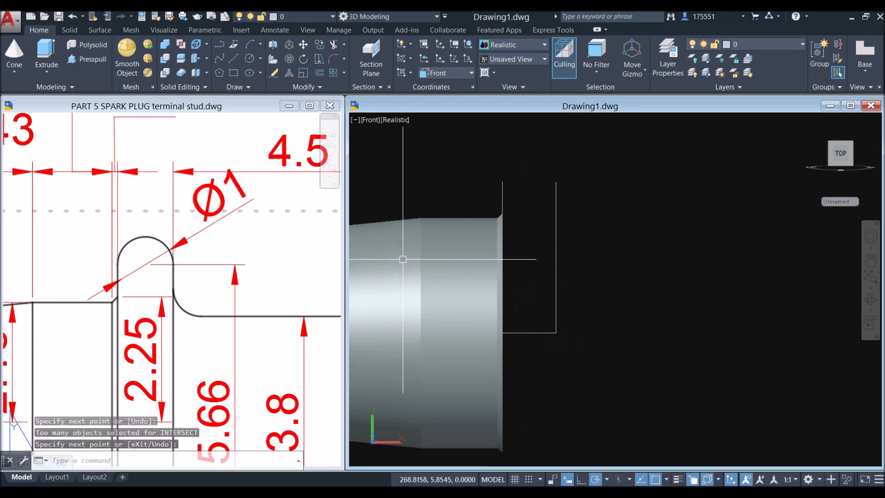
Draw a circle centred midway between the upper ends of the two vertical lines, with its radius reaching one of those ends.
left_click(243, 280)
left_click(541, 203)
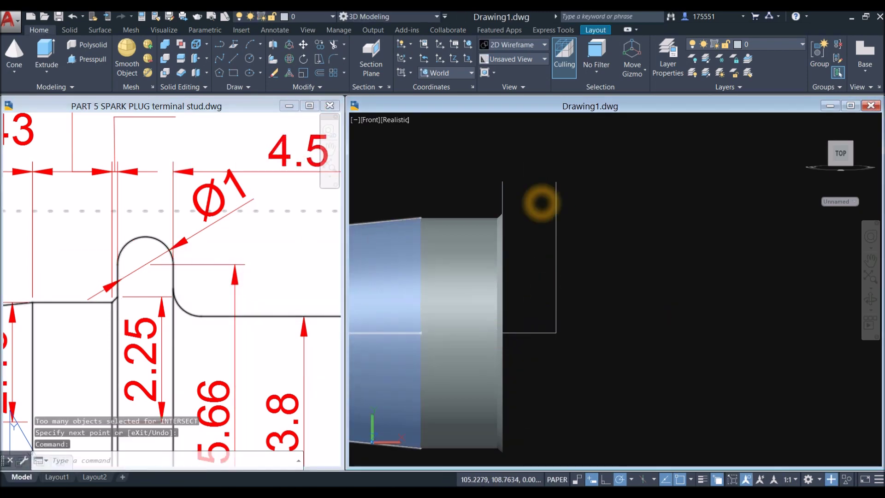
left_click(530, 188)
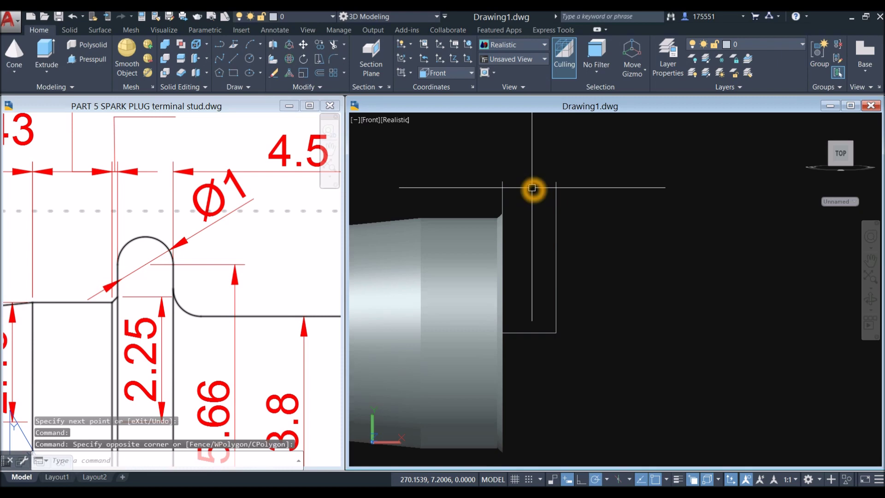
type("c")
key("Return")
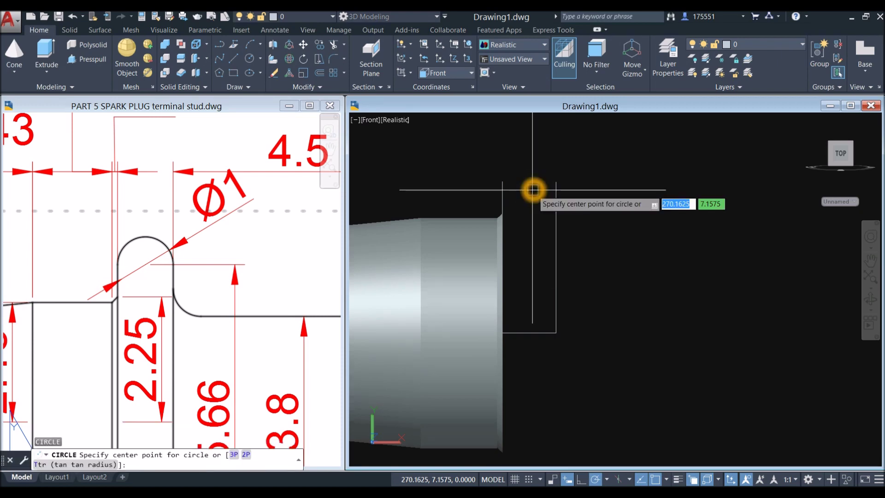
right_click(533, 190, "shift")
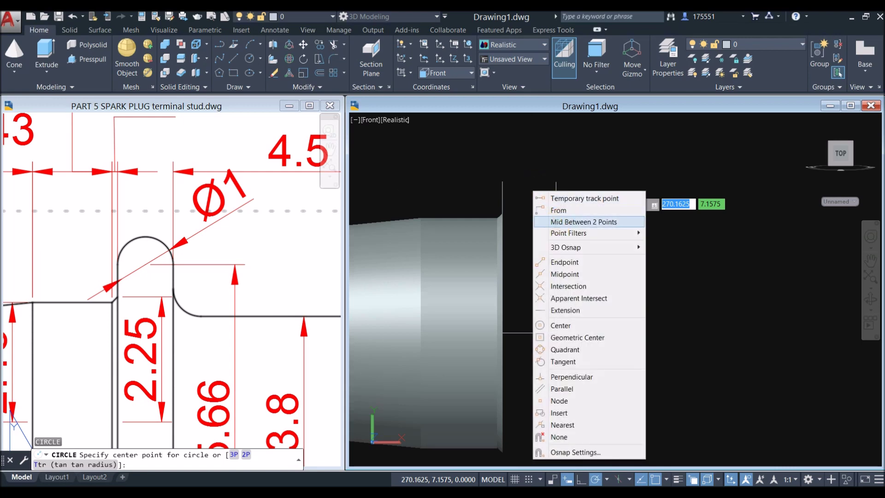
left_click(560, 221)
left_click(503, 181)
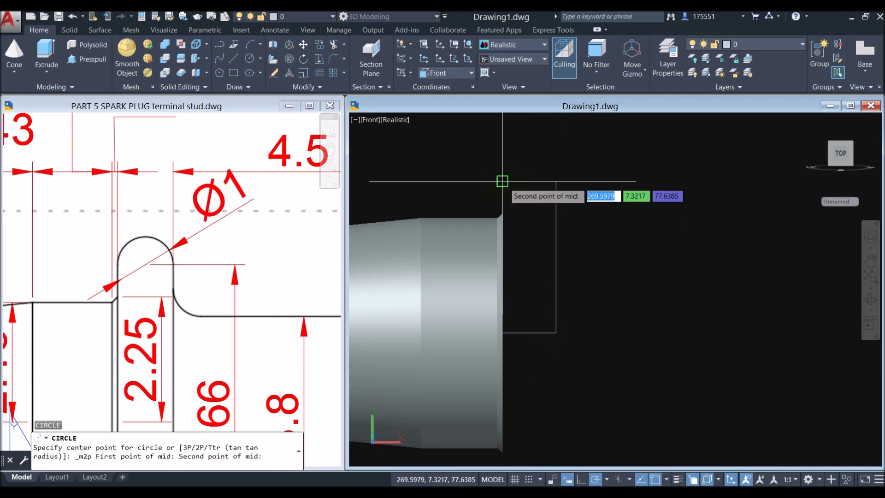
left_click(555, 181)
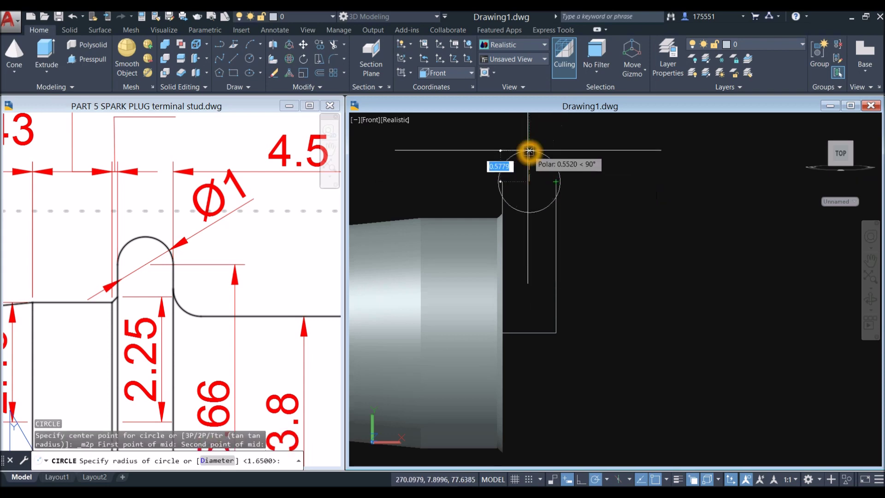
left_click(556, 181)
scroll(561, 189, "down", 2)
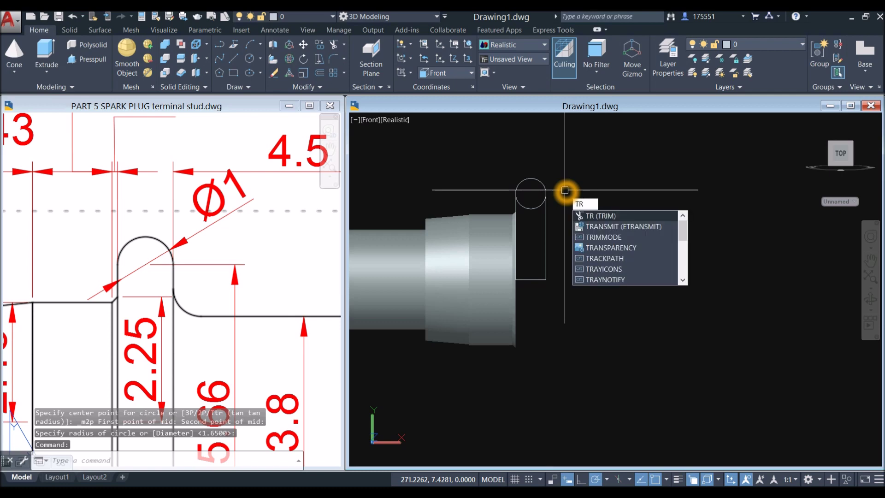
Trim away the circle's lower half between the vertical lines, leaving a rounded top on the collar profile.
key("Return")
key("Return")
left_click(537, 206)
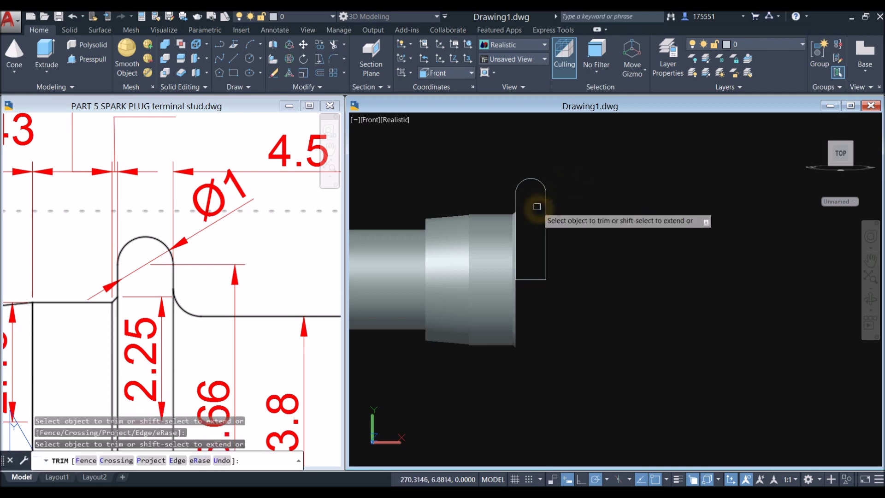
right_click(568, 198)
left_click(585, 205)
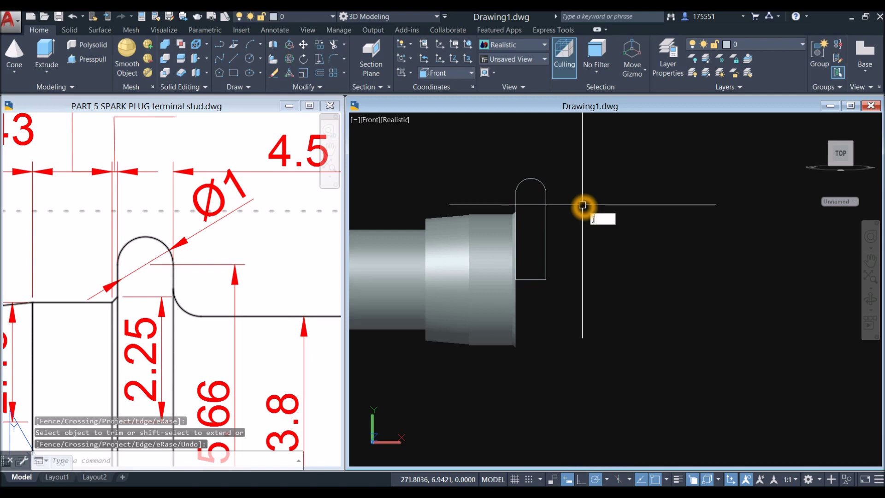
Join the collar profile's lines and arc into one closed polyline.
key("Return")
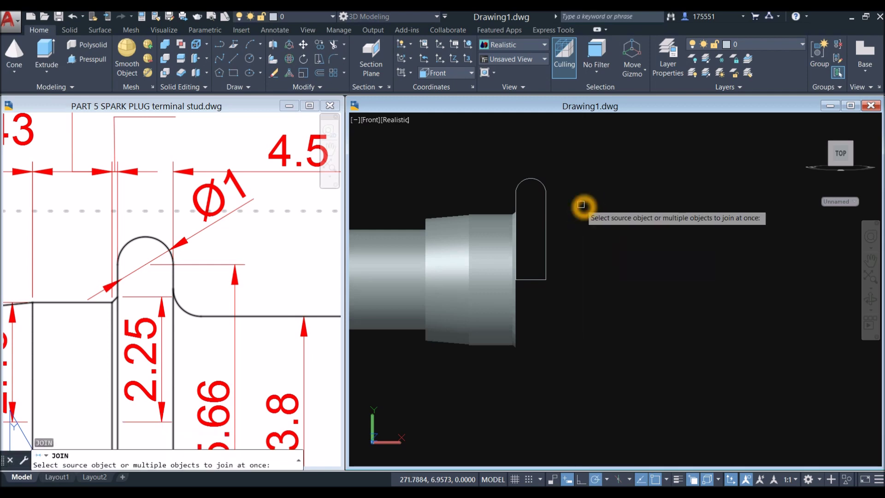
left_click(498, 156)
left_click(593, 306)
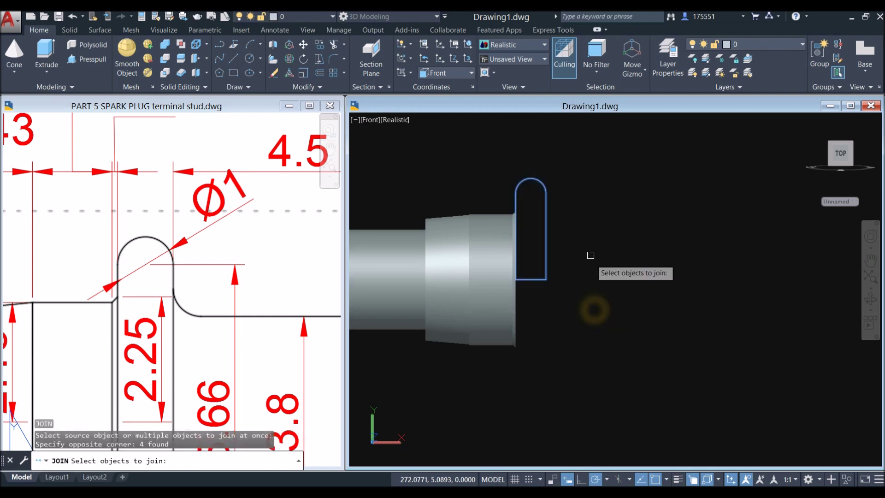
key("Return")
left_click(546, 226)
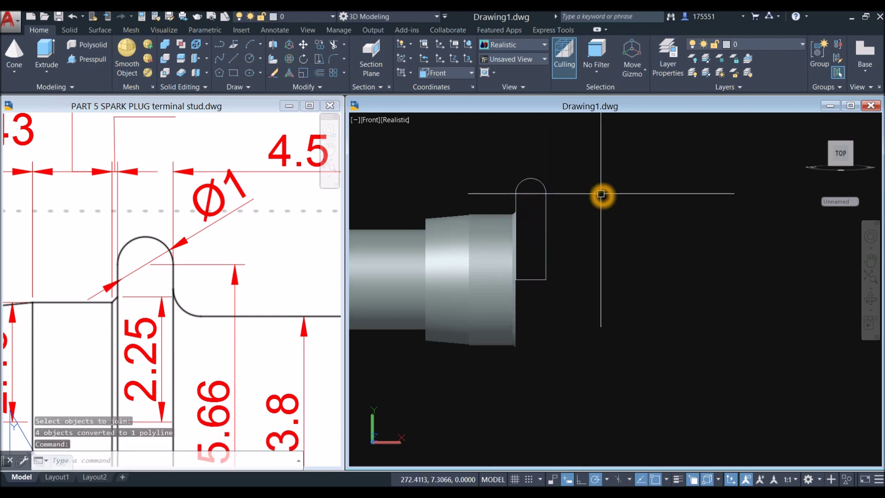
key("Escape")
Revolve the closed collar profile a full turn about its lower edge along the stud's axis, forming a solid rounded collar.
scroll(601, 194, "down", 3)
mouse_move(569, 193)
middle_mouse_down()
mouse_move(579, 205)
mouse_move(567, 205)
middle_mouse_up()
scroll(560, 205, "up", 2)
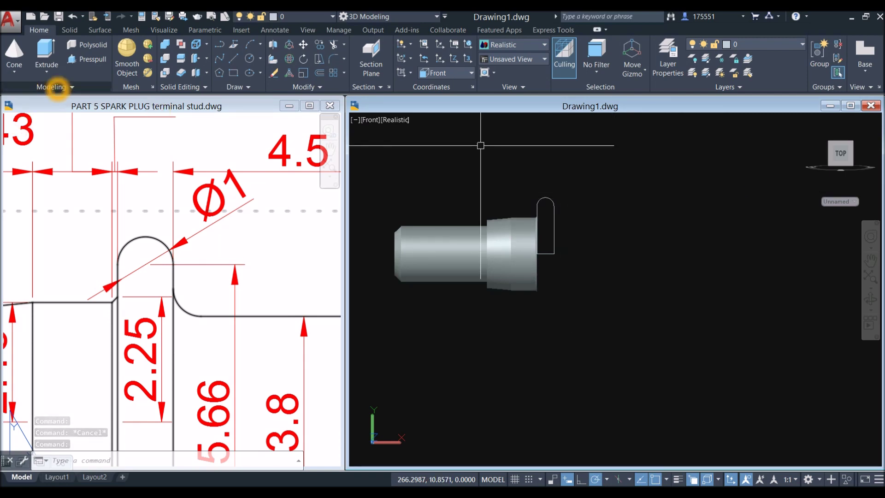
left_click(46, 72)
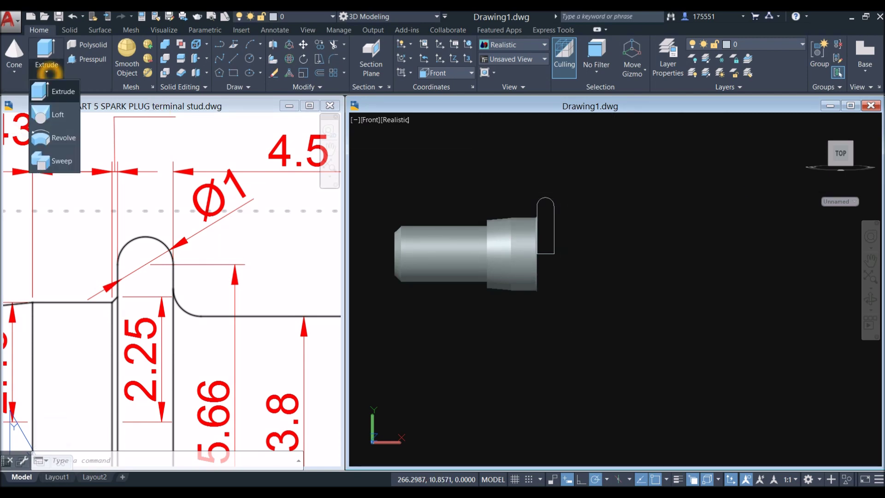
left_click(58, 138)
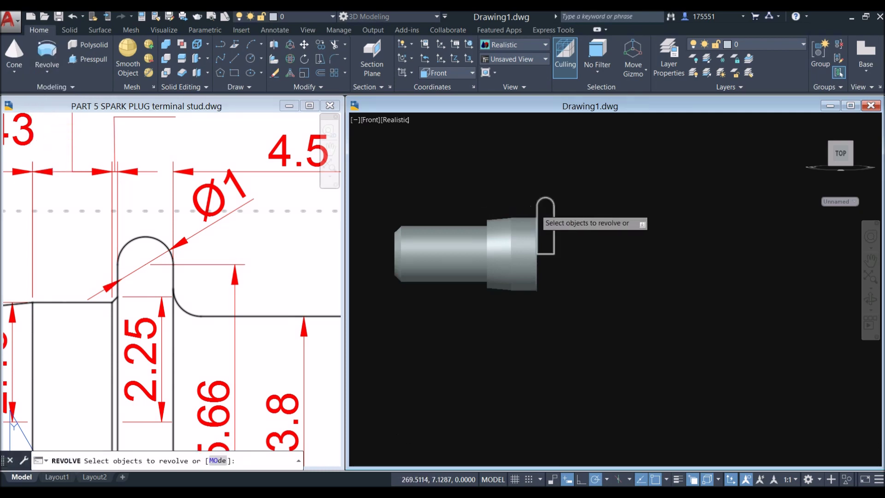
scroll(535, 205, "up", 3)
left_click(536, 205)
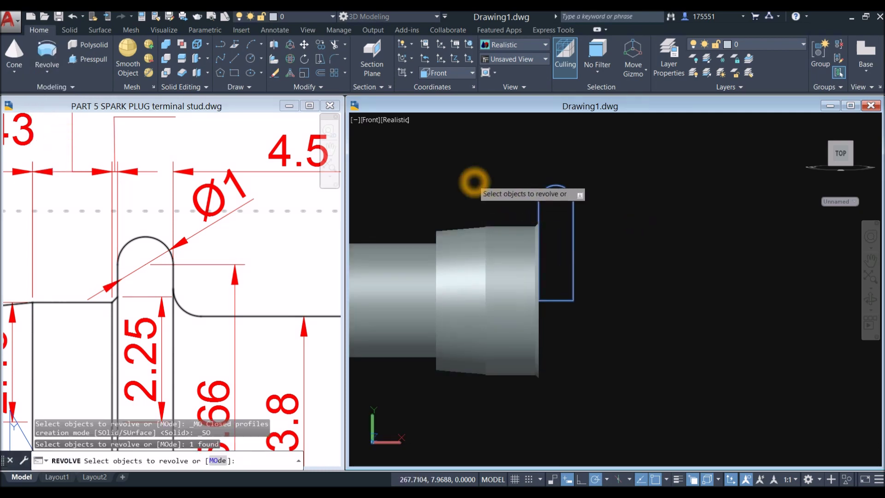
right_click(474, 182)
left_click(492, 187)
middle_click_drag(490, 188, 448, 179)
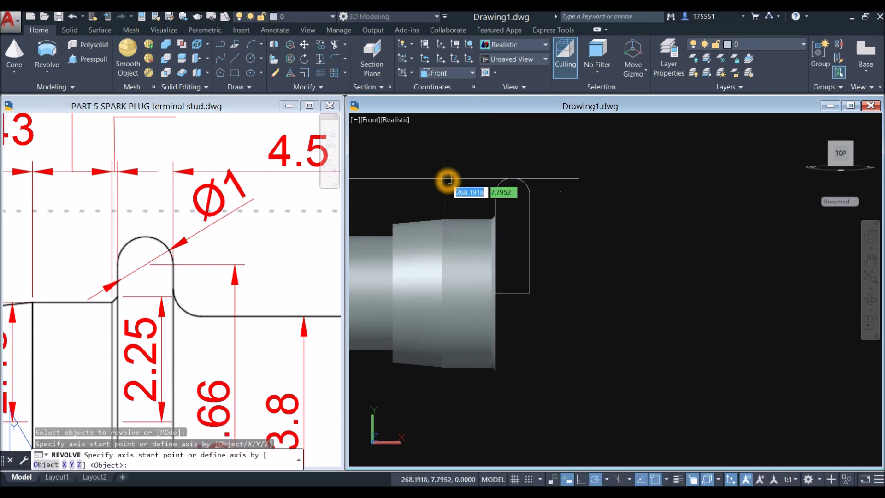
left_click(530, 293)
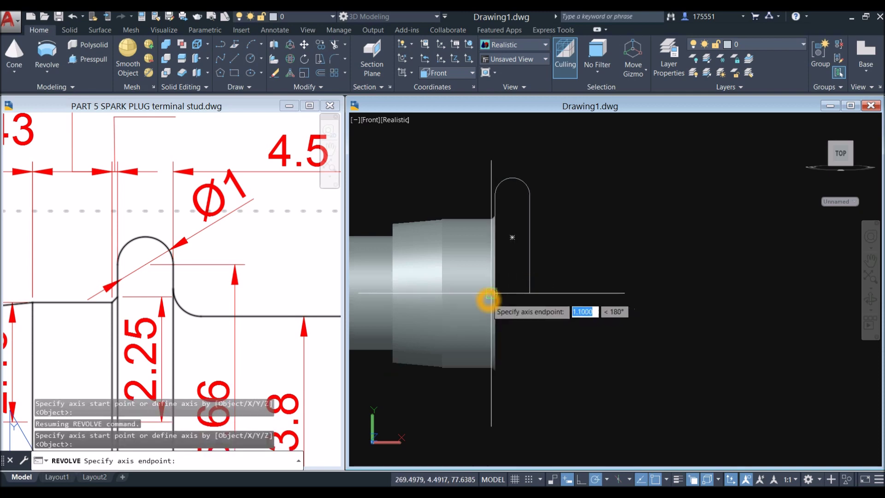
left_click(491, 296)
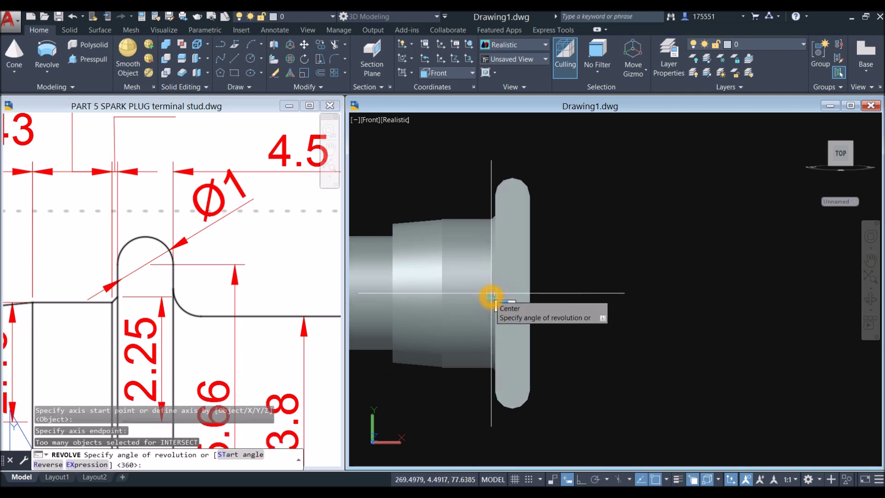
type("0")
key("Return")
scroll(491, 297, "down", 3)
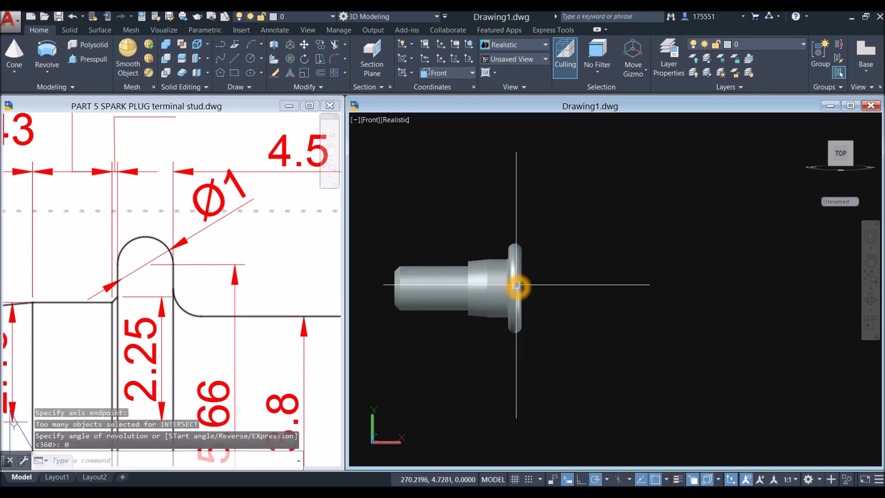
Inspect the revolved collar at an angle and check the dimensions of the section beyond the collar in the dimensioned drawing.
middle_click_drag(527, 281, 490, 292, "shift")
scroll(490, 293, "up", 5)
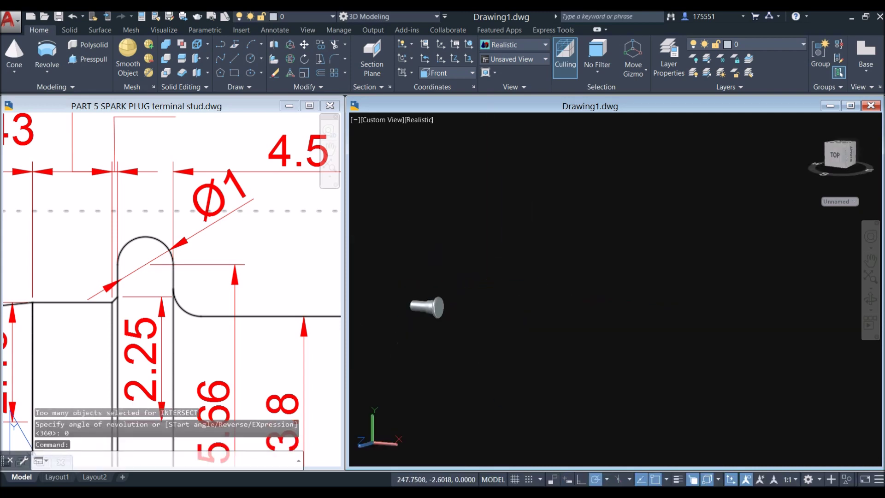
left_click_drag(506, 261, 500, 267)
key("Escape")
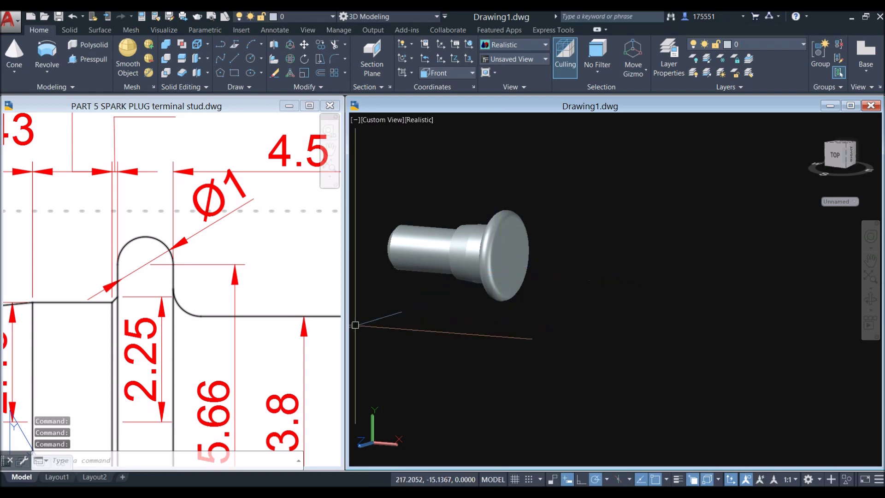
left_click(253, 328)
middle_click_drag(255, 328, 185, 292)
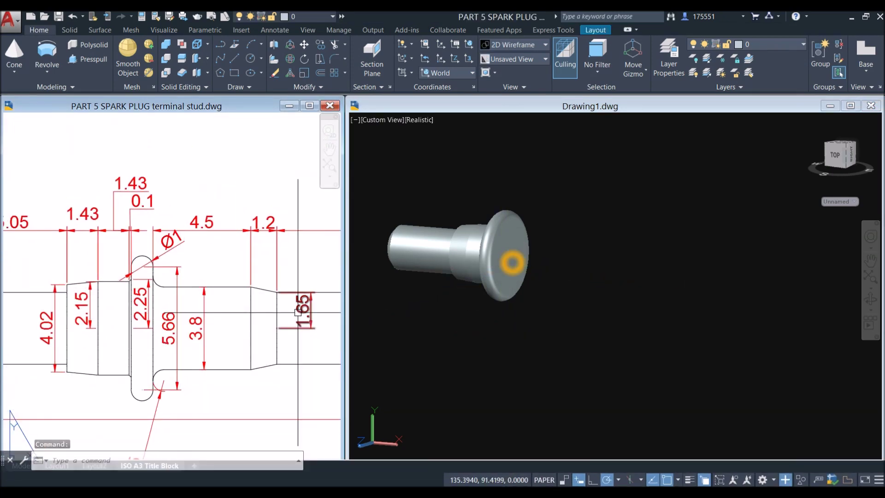
left_click(166, 326)
Add a cylinder of diameter 3.8 and height 4.5 centred on the collar's flat outer face, extending away from the body.
left_click(495, 336)
type("cyl")
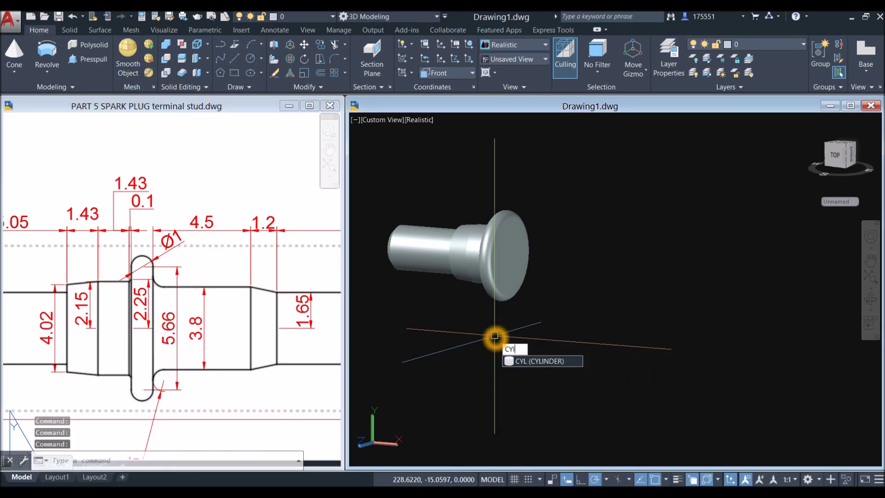
key("Return")
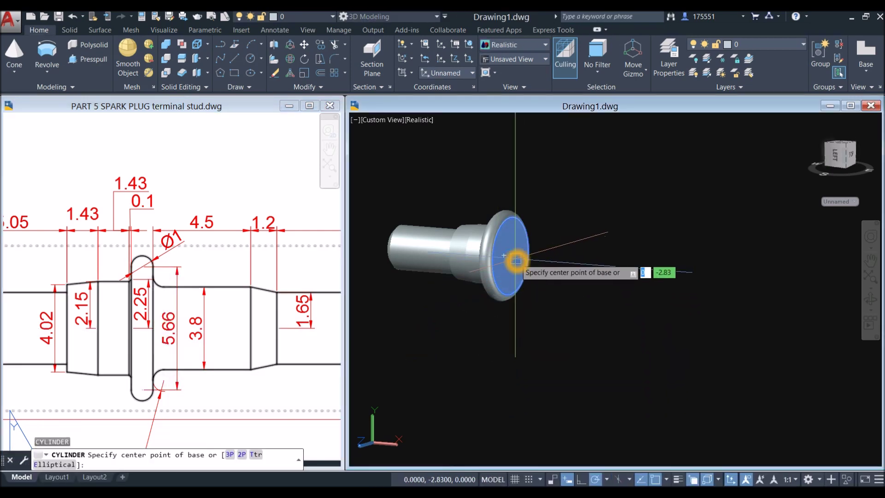
scroll(514, 260, "up", 4)
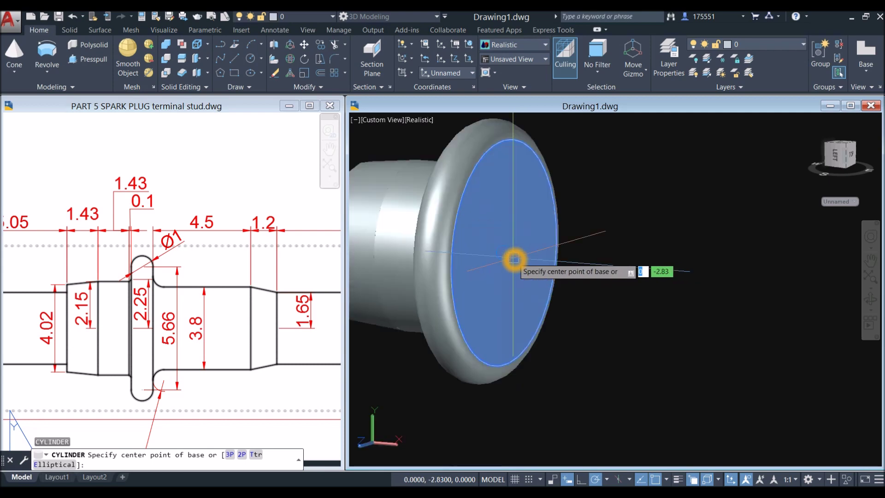
left_click(510, 259)
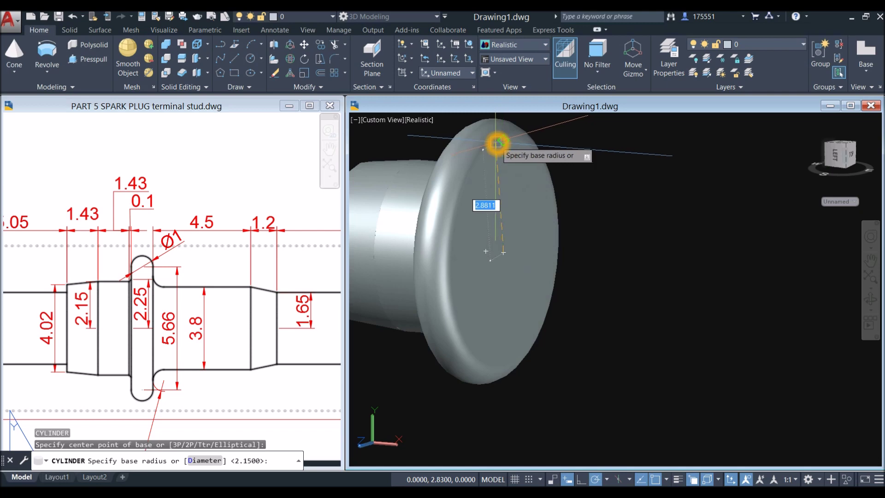
scroll(493, 143, "down", 4)
left_click(479, 159)
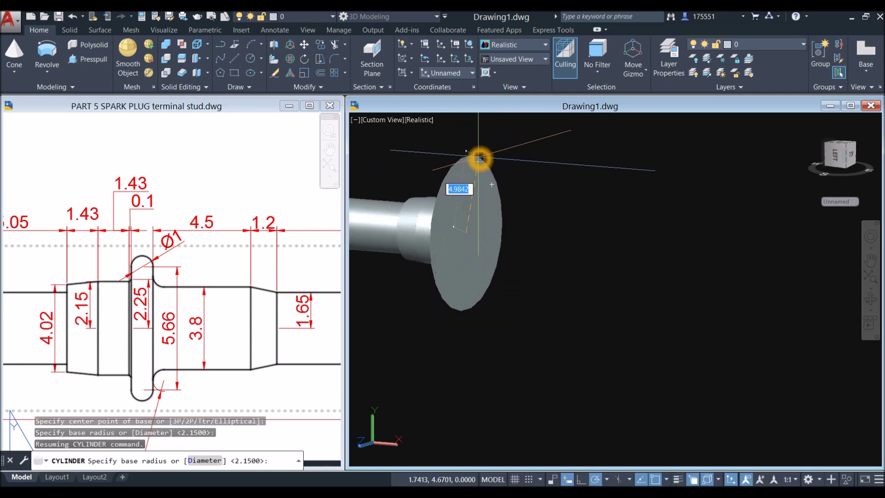
right_click(480, 158)
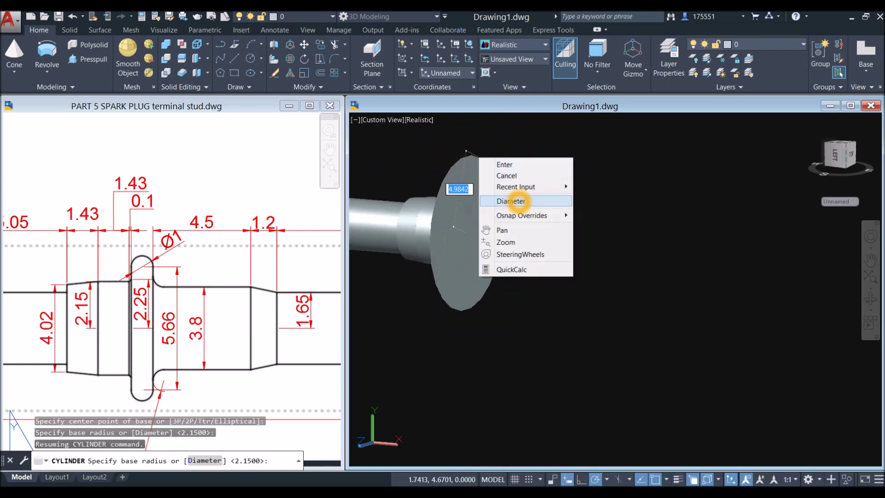
left_click(513, 200)
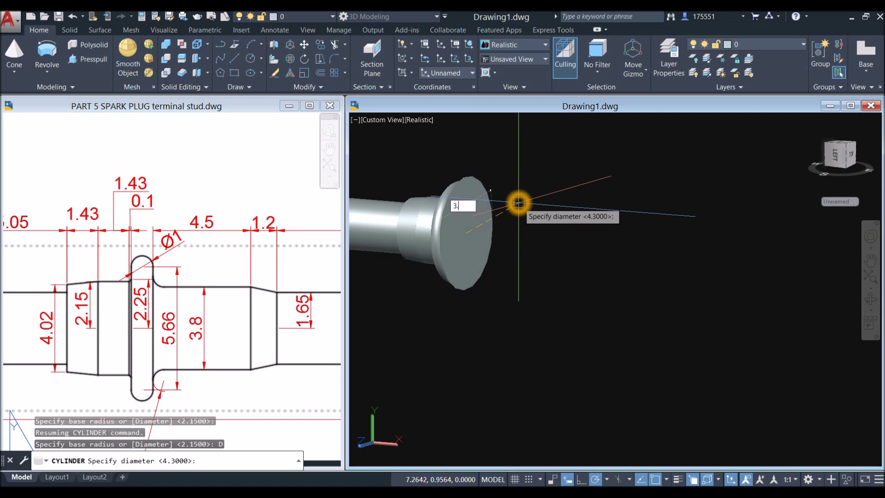
key("Return")
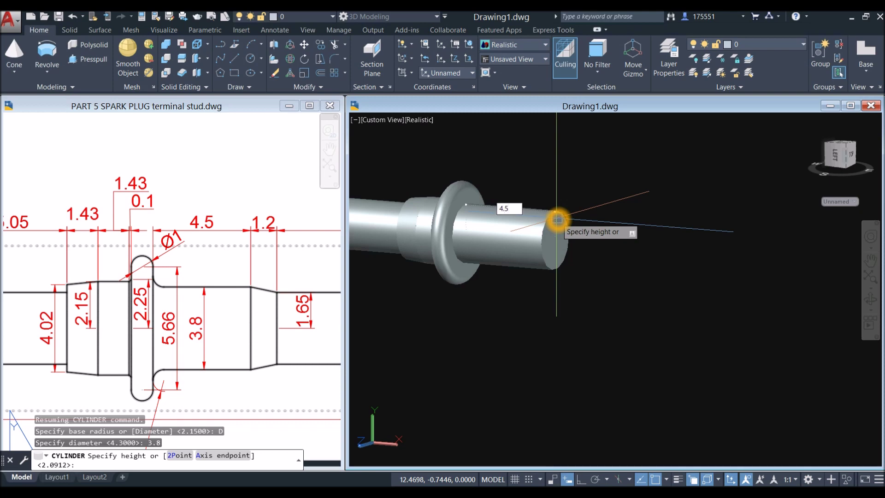
key("Return")
key("Escape")
Add a truncated cone on the new cylinder's end face, with base radius matching that face, top radius 1.65 and height 1.2.
middle_click_drag(556, 213, 541, 232, "shift")
type("cone")
key("Return")
left_click(503, 244)
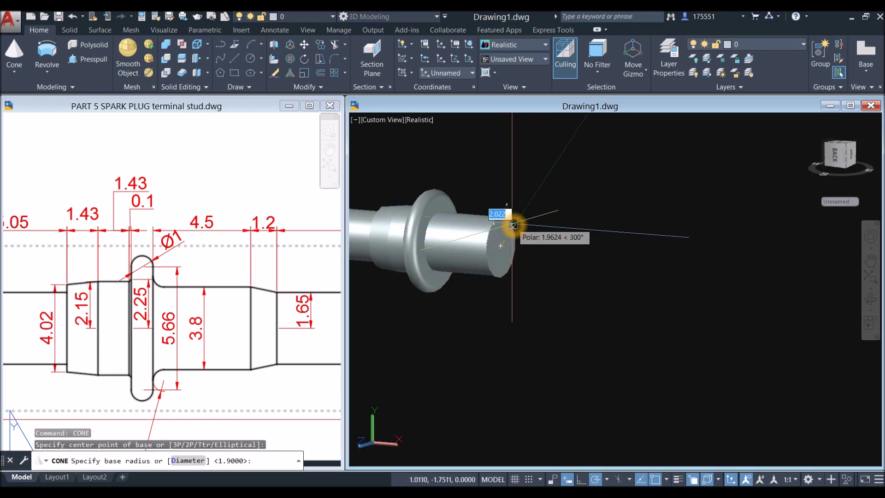
left_click(513, 224)
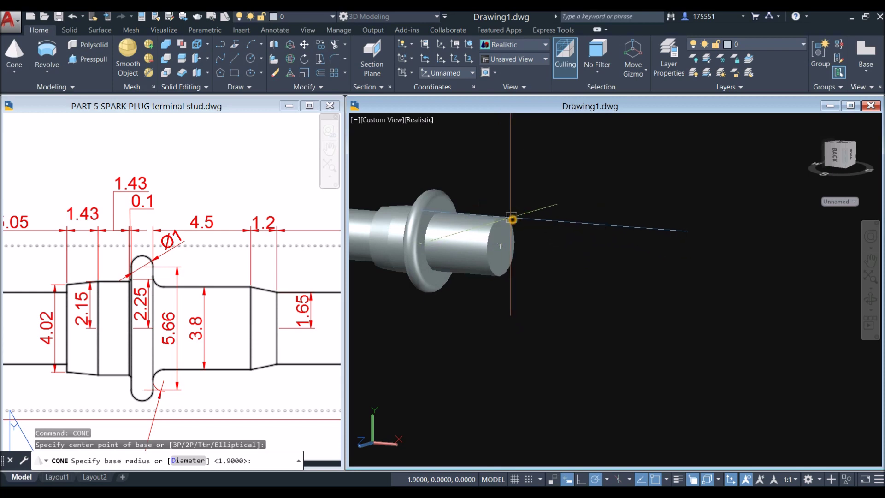
right_click(538, 208)
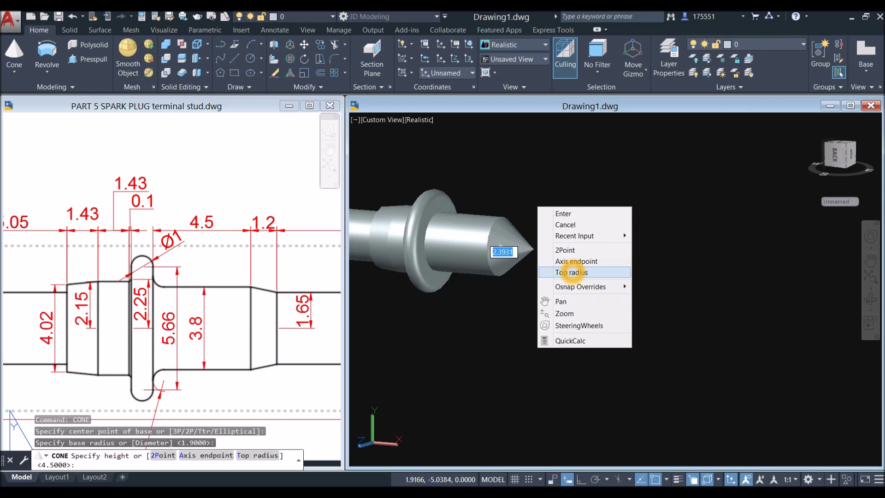
left_click(571, 272)
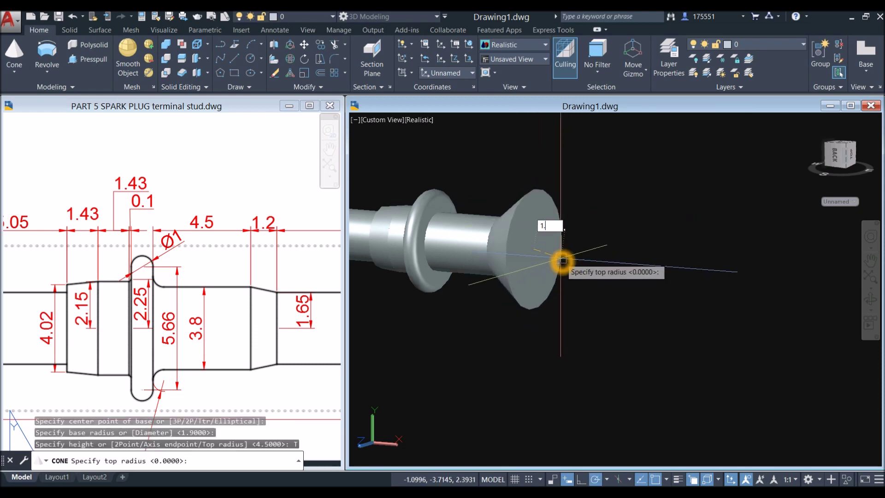
key("Return")
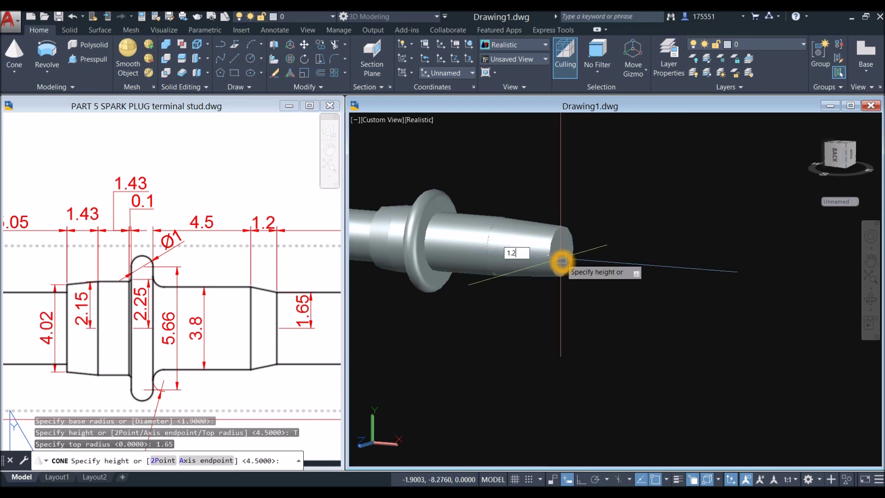
type("1.2")
key("Return")
Add a cylinder of height 14.32 on the truncated cone's end face, centred on it and matching its 1.65 radius.
left_click(277, 324)
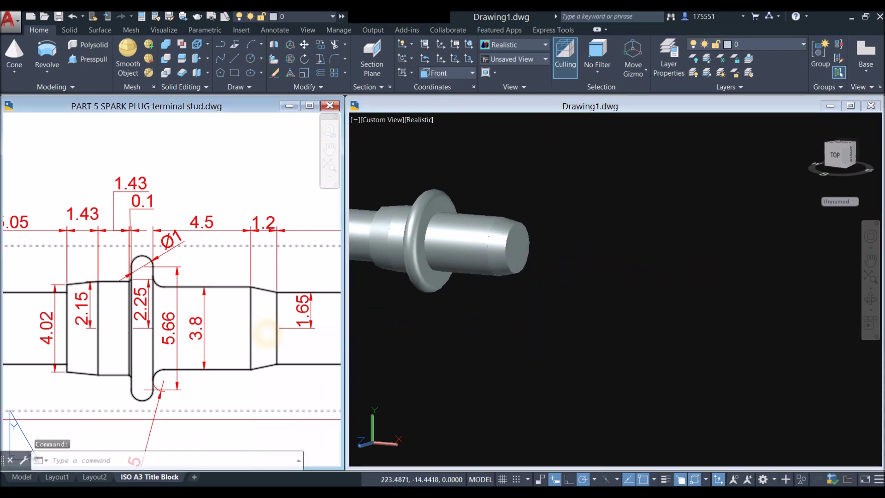
scroll(277, 324, "down", 2)
middle_click_drag(277, 325, 117, 315)
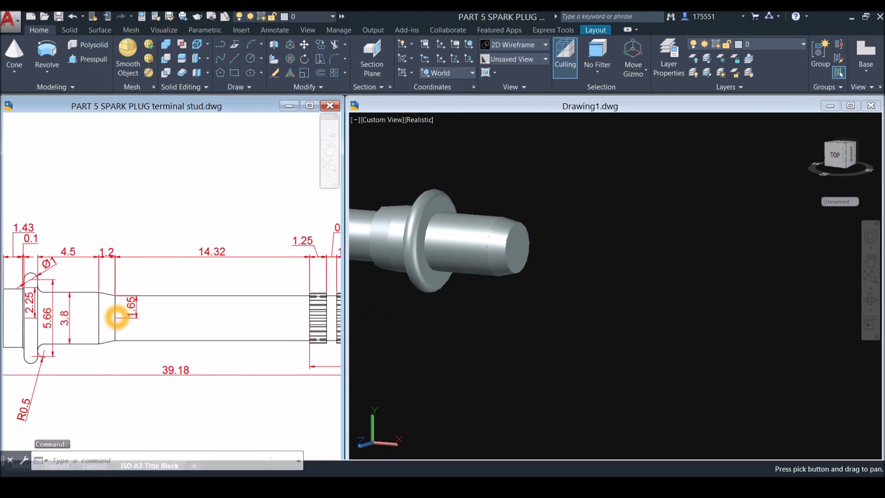
left_click(548, 253)
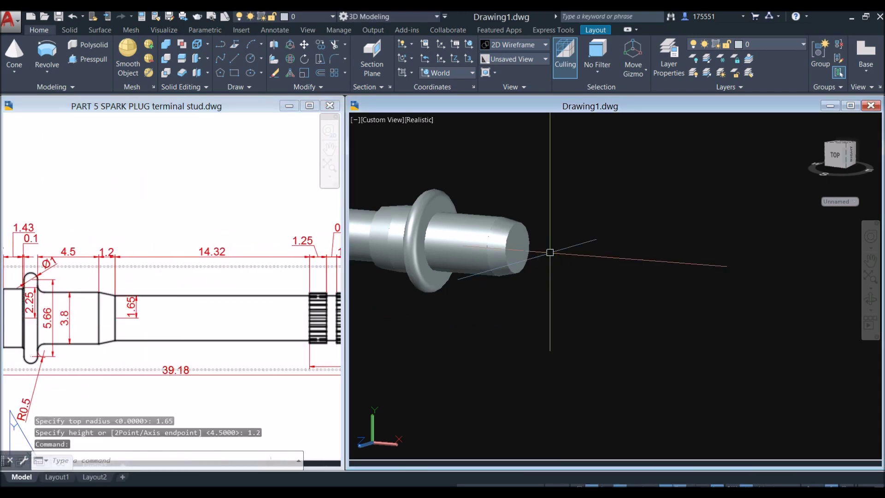
left_click(557, 247)
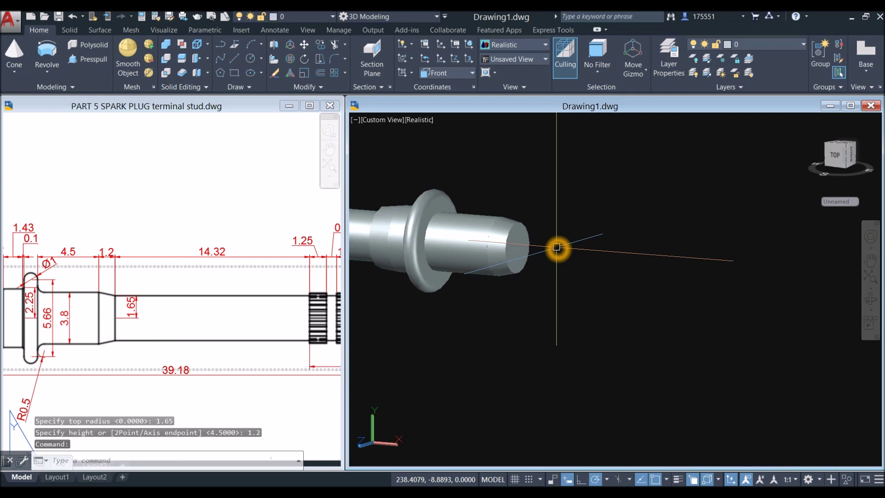
type("cyl")
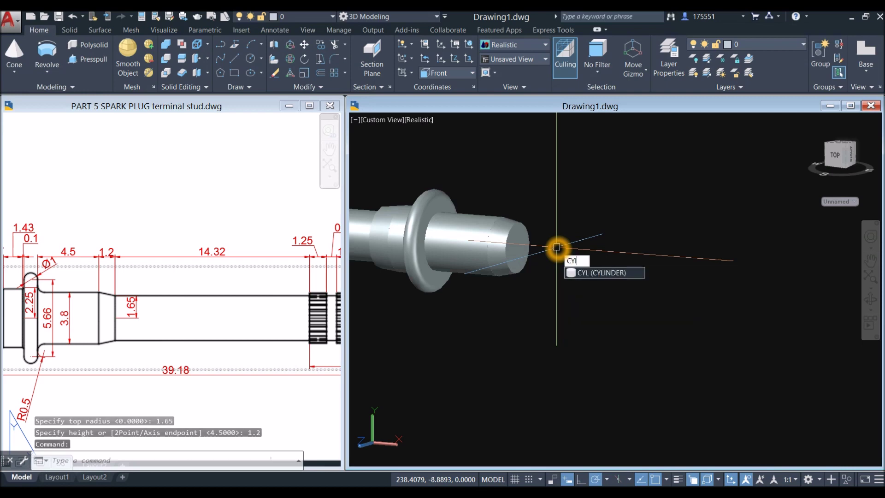
key("Return")
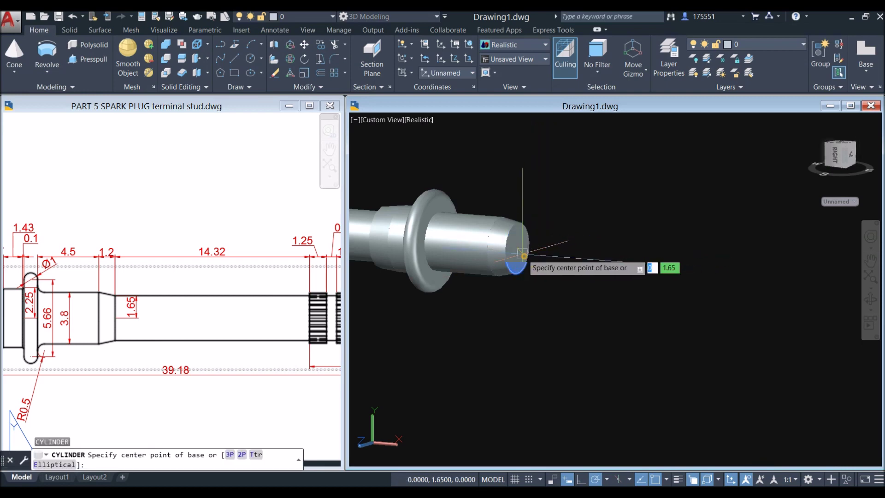
left_click(524, 255)
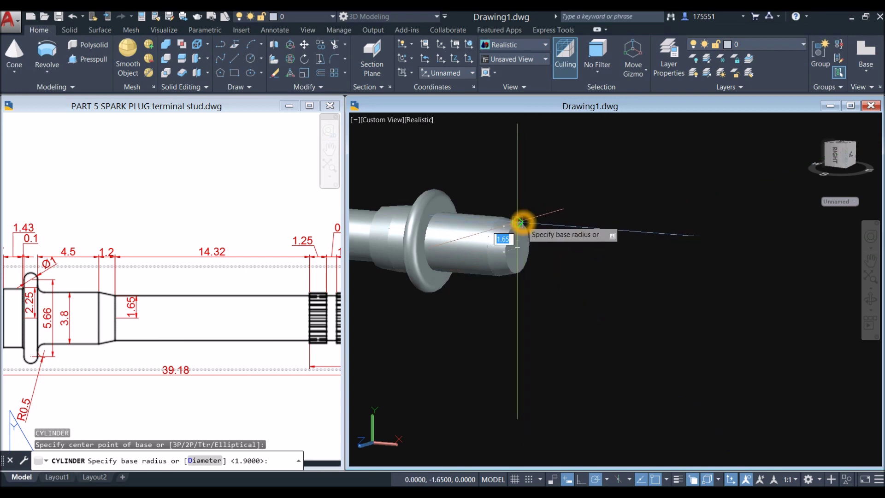
left_click(520, 223)
scroll(582, 246, "down", 3)
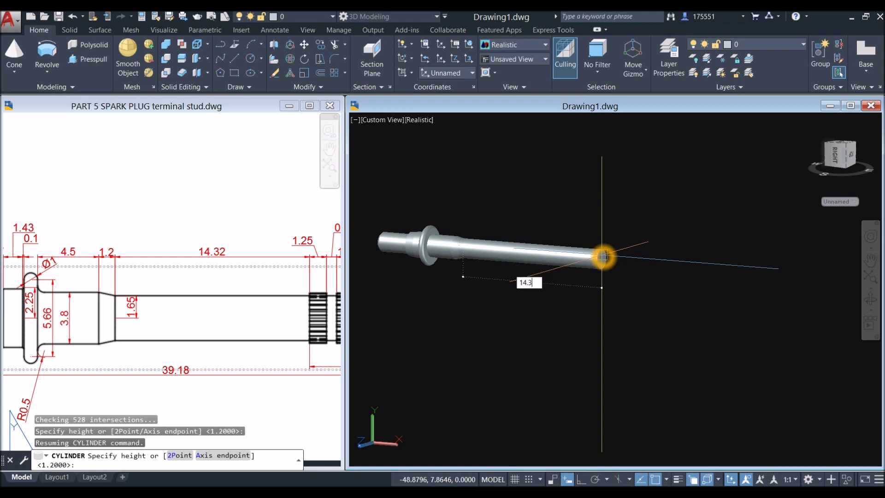
type("14.32")
key("Return")
Extend the shank with another cylinder of height 9.25, centred on its end face and matching its radius.
left_click(307, 327)
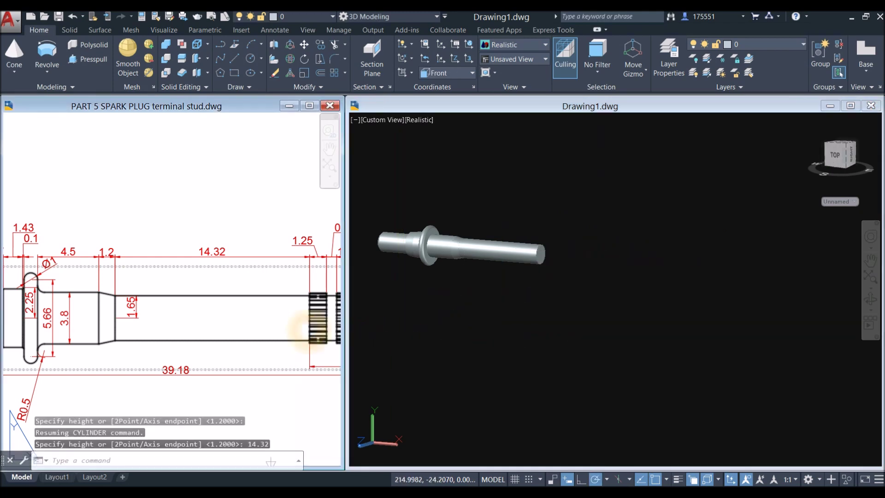
scroll(14, 297, "down", 3)
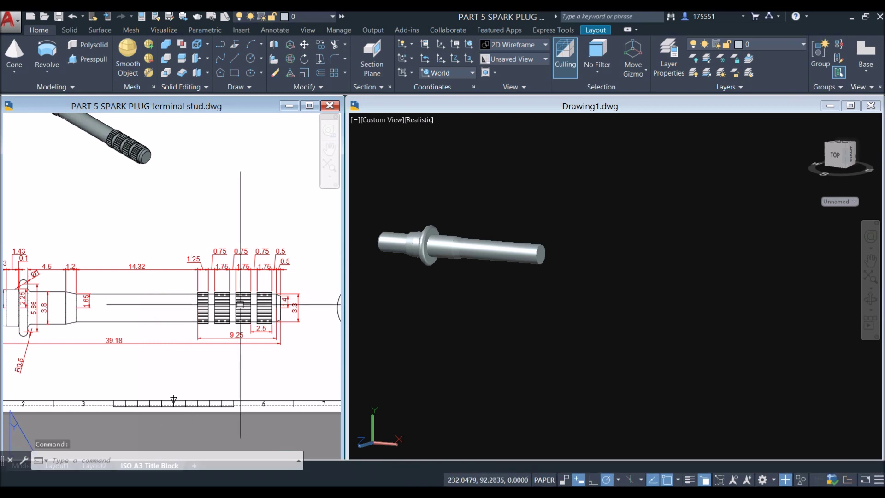
left_click(557, 287)
type("c")
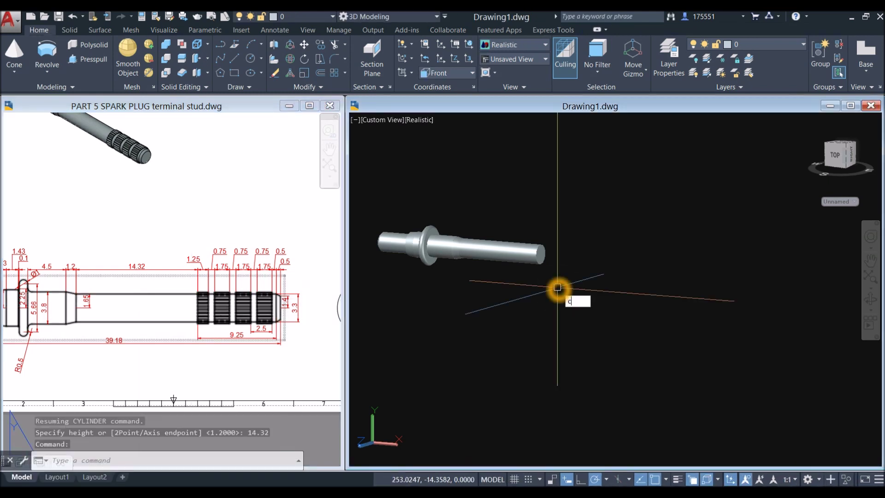
type("y")
key("Return")
scroll(553, 282, "up", 3)
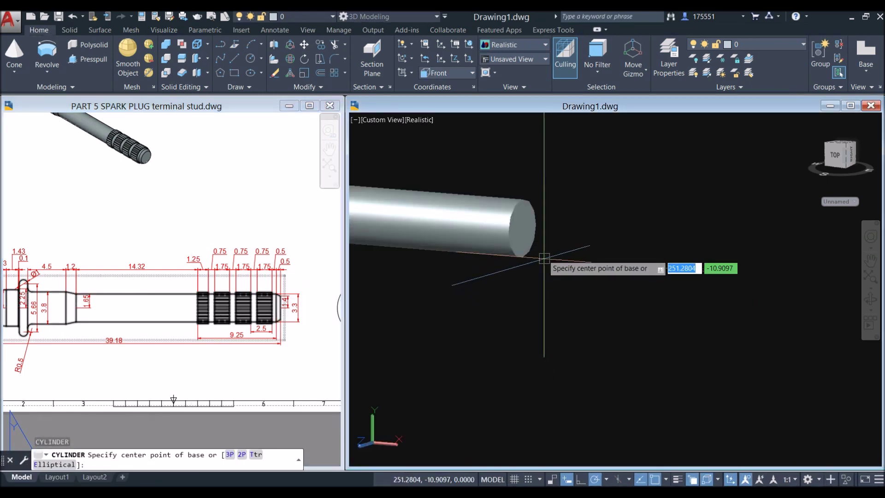
left_click(525, 231)
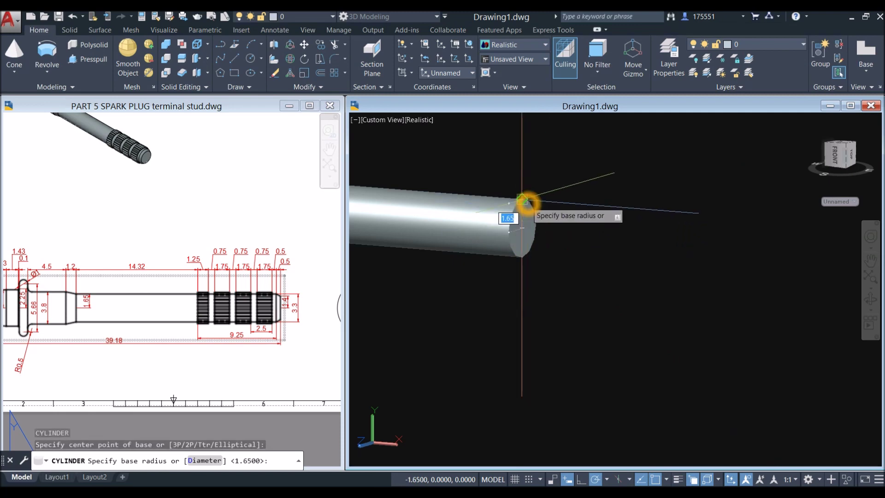
left_click(527, 203)
left_click(655, 227)
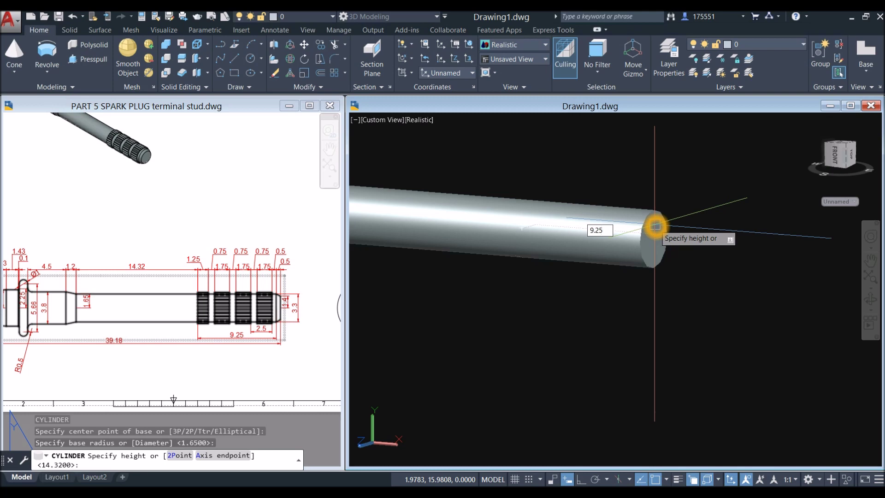
key("Return")
Add a truncated cone on the shank's end face with matching base radius, top radius 1.4 and a height of about 3.56.
middle_click_drag(540, 258, 528, 267, "shift")
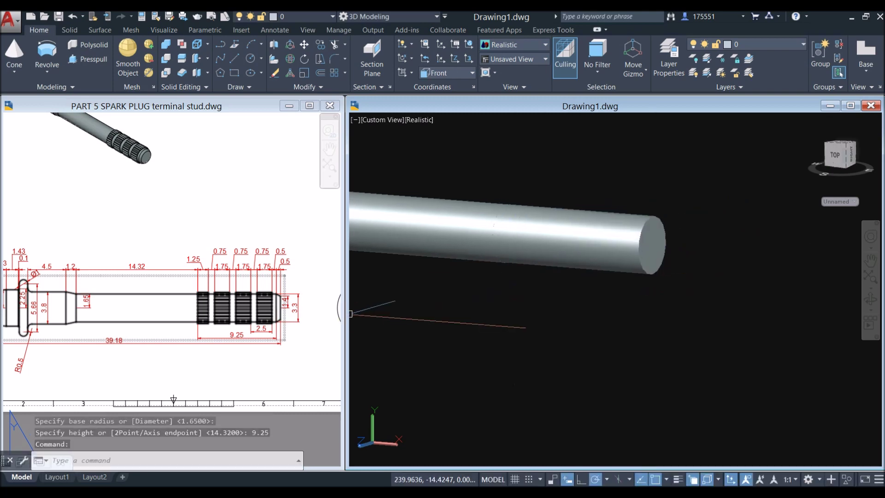
left_click(291, 326)
scroll(277, 326, "up", 4)
middle_click_drag(272, 332, 175, 358)
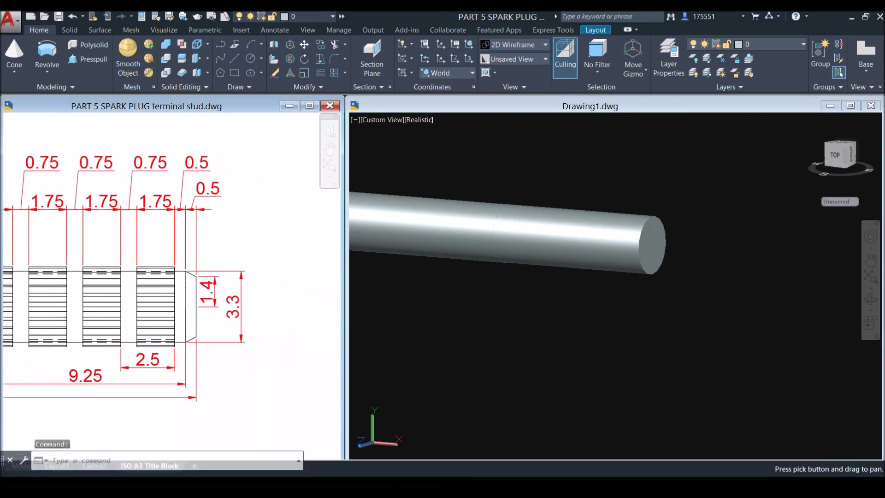
scroll(198, 330, "up", 2)
left_click(585, 322)
middle_click_drag(585, 322, 459, 333)
type("cone")
key("Return")
scroll(527, 304, "up", 3)
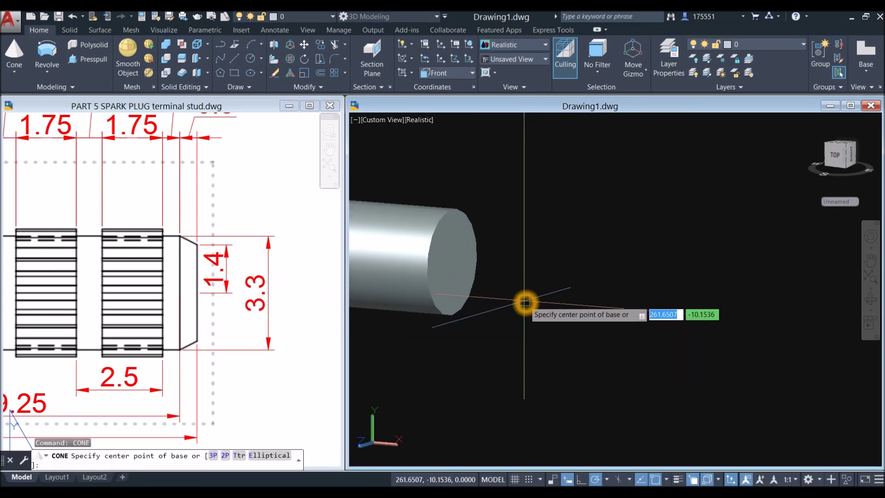
left_click(460, 263)
left_click(459, 207)
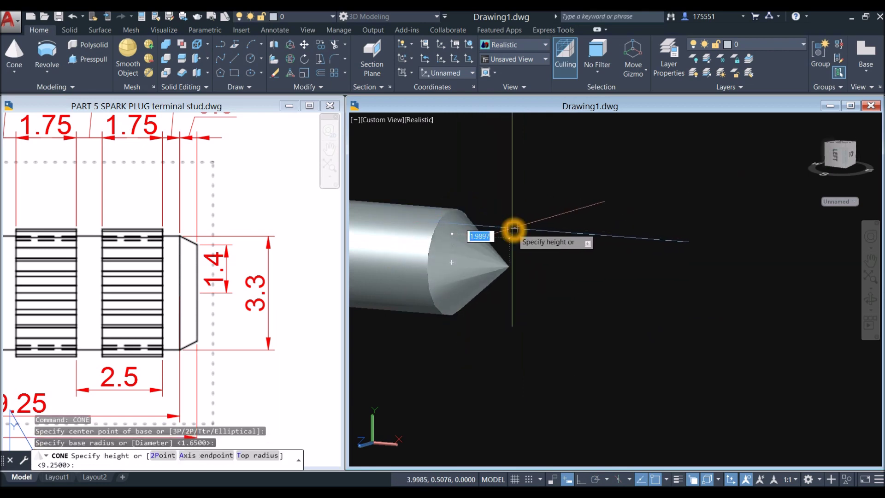
right_click(521, 239)
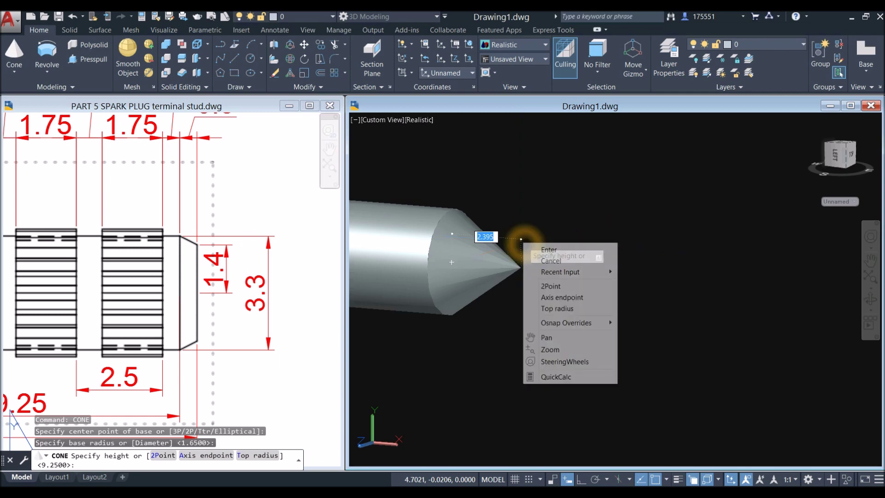
left_click(555, 308)
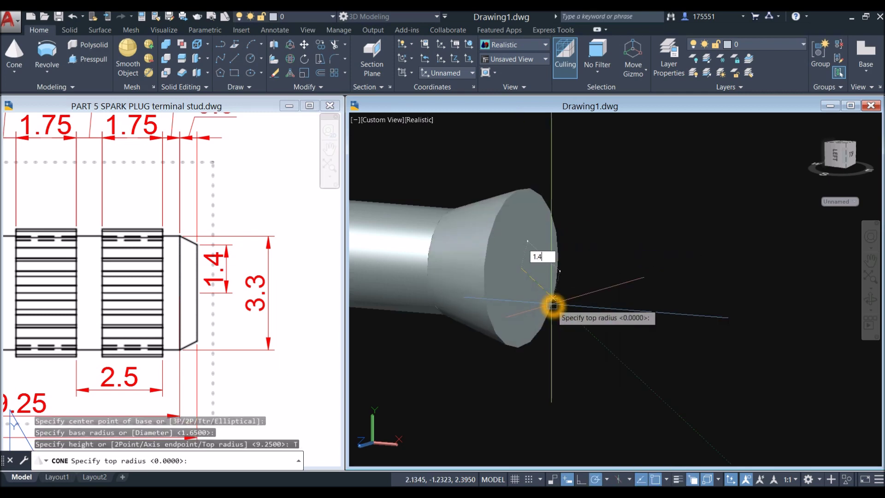
key("Return")
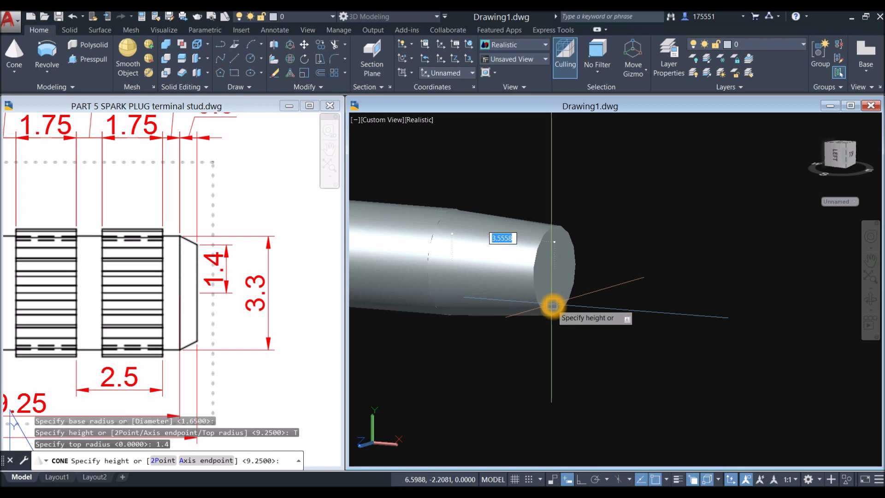
left_click(552, 305)
Check the tip length in the dimensioned drawing and set the end cone's height to 0.5.
key("ctrl+Tab")
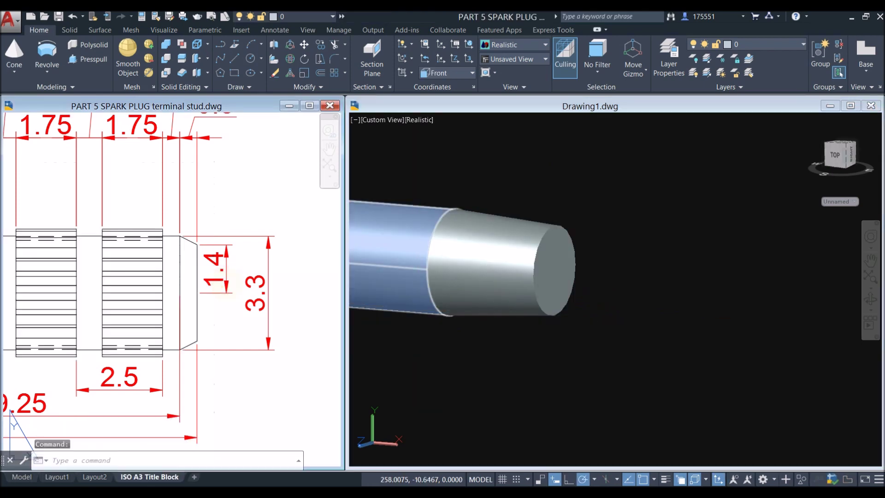
scroll(140, 289, "up", 1)
middle_click_drag(234, 292, 233, 316)
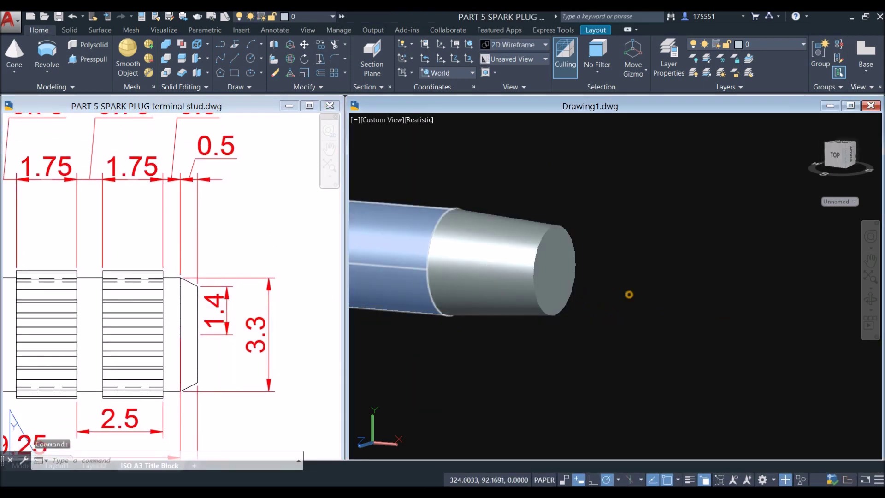
left_click(597, 290)
left_click(571, 263)
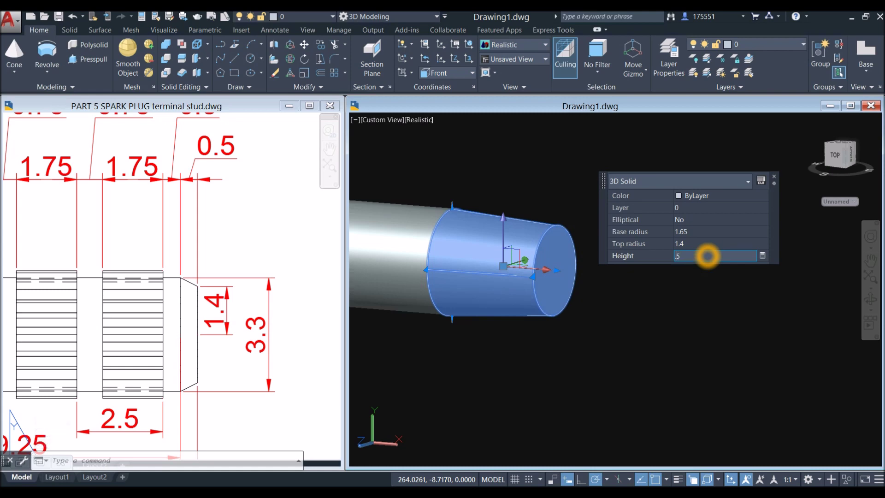
left_click(708, 256)
type(".5")
key("Return")
left_click(567, 316)
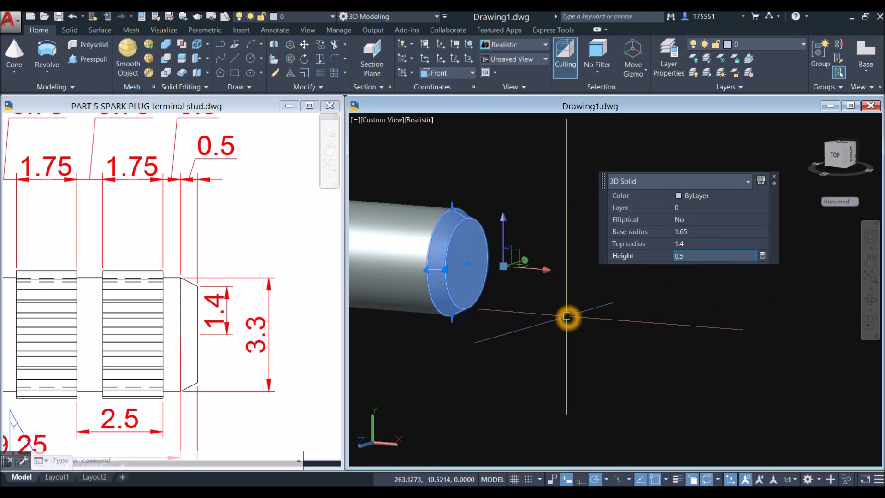
key("Escape")
Inspect the whole stud model and compare its sections with the full dimensioned drawing.
scroll(647, 306, "down", 5)
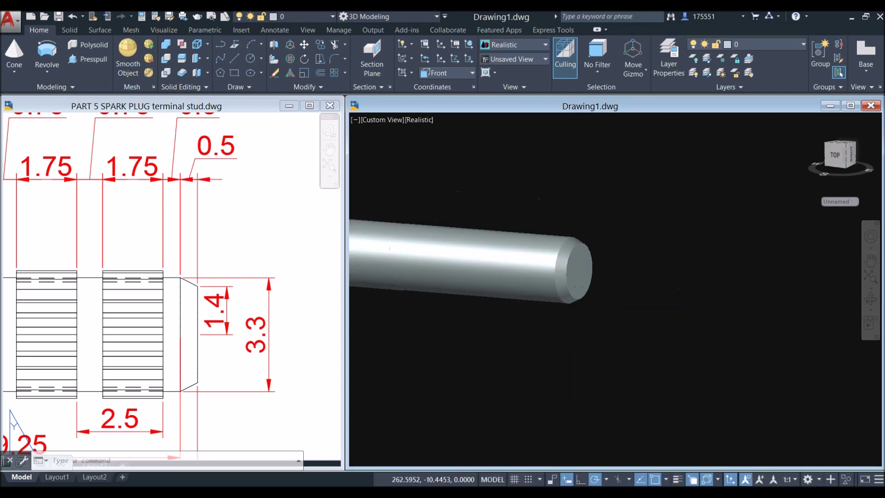
scroll(475, 302, "up", 3)
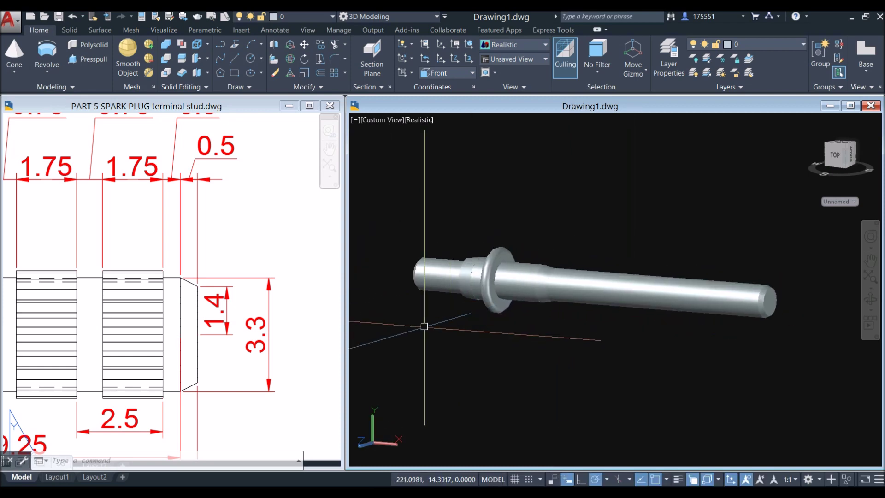
left_click(263, 338)
scroll(264, 338, "down", 8)
scroll(266, 335, "up", 4)
scroll(268, 334, "down", 4)
scroll(193, 349, "up", 4)
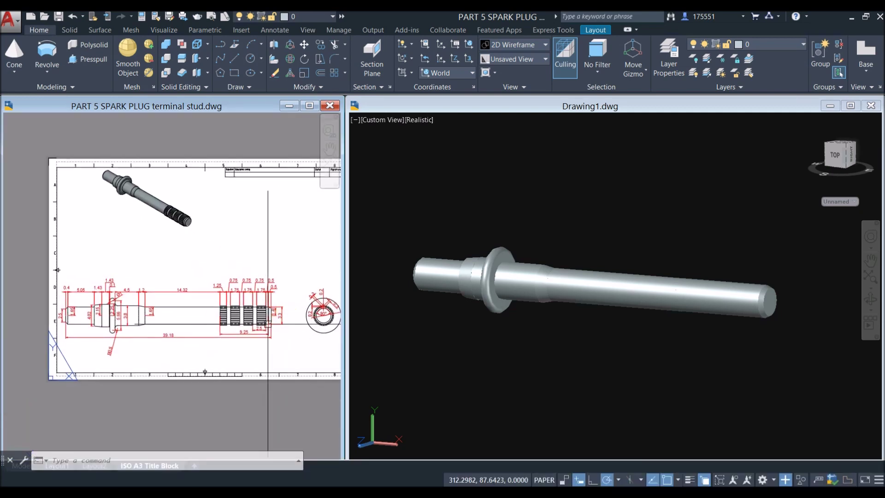
left_click(449, 339)
middle_click_drag(448, 340, 457, 337, "shift")
key("Escape")
Measure the stud's overall length between the centres of its two end faces and compare it with the drawing's overall dimension.
type("di")
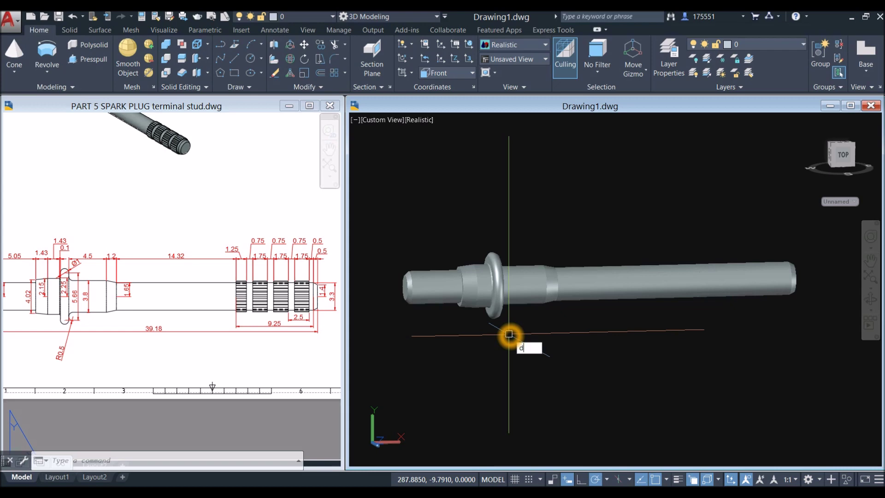
key("Return")
scroll(408, 318, "up", 5)
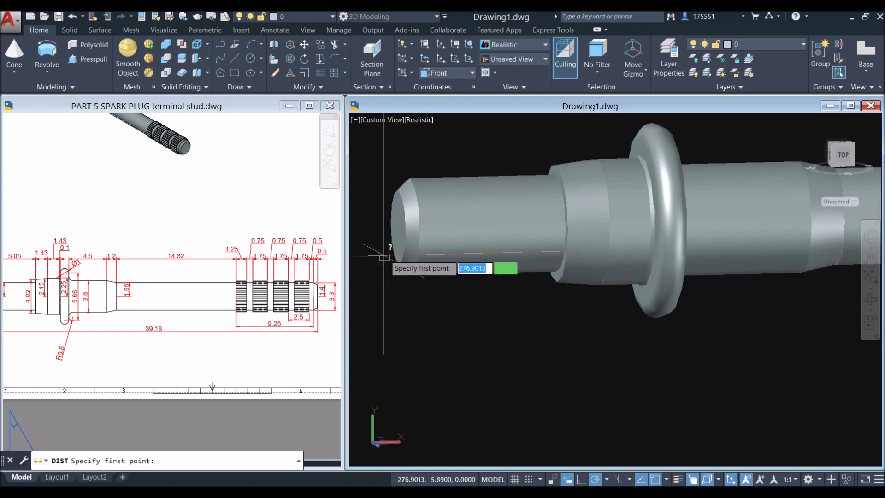
left_click(389, 238)
scroll(418, 270, "down", 6)
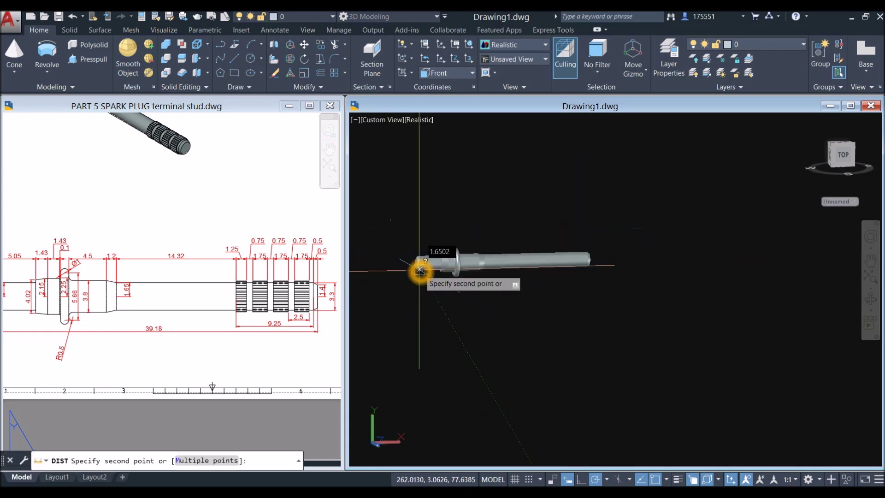
scroll(577, 281, "up", 5)
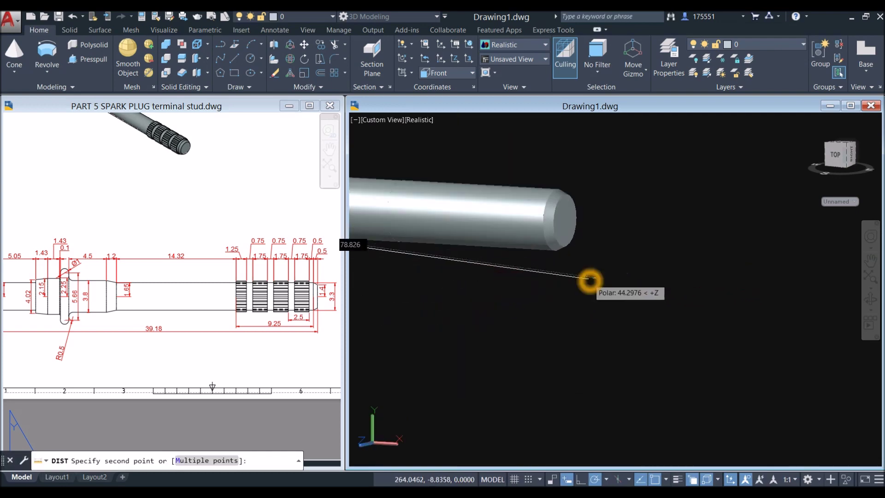
left_click(567, 225)
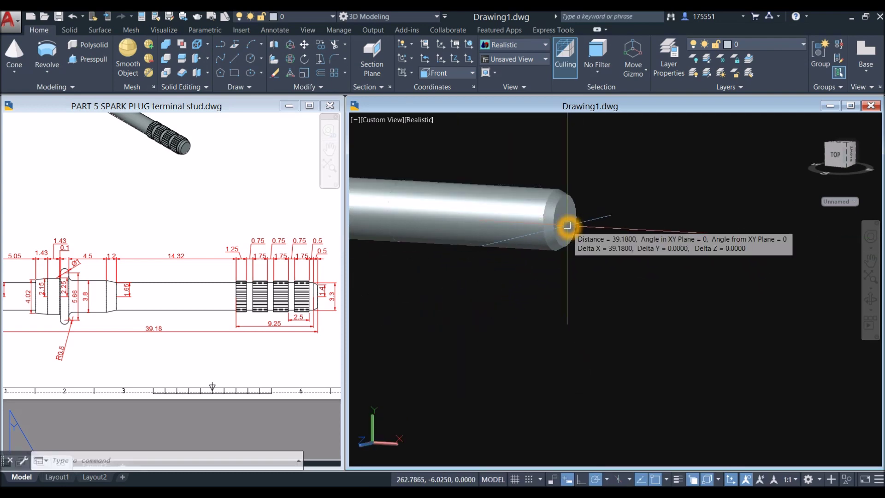
left_click(233, 350)
left_click(518, 300)
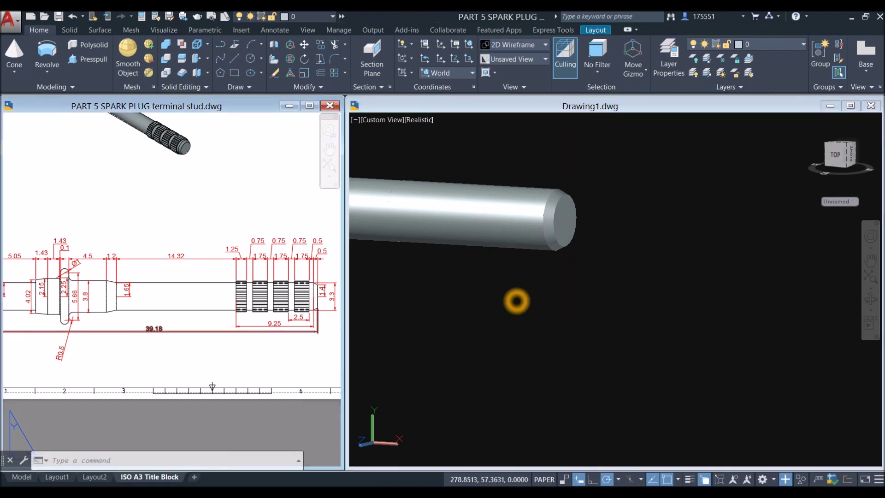
middle_click_drag(508, 303, 535, 300, "shift")
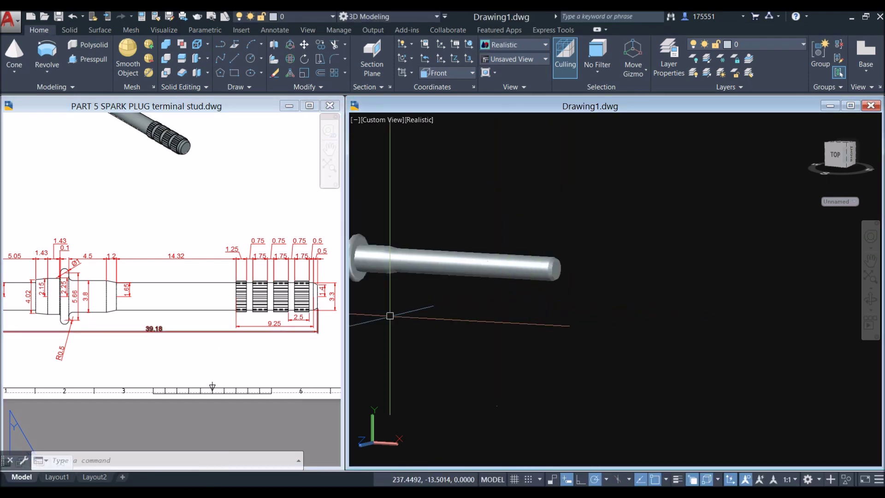
Examine the knurled shank end in the reference drawing's side view, end view and shaded 3D view.
left_click(190, 347)
scroll(190, 347, "down", 5)
middle_click_drag(191, 310, 157, 314)
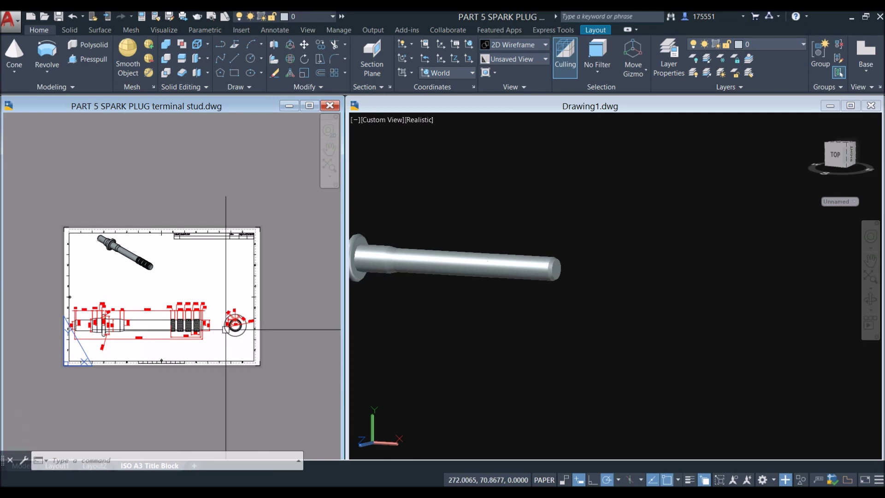
scroll(244, 323, "up", 7)
scroll(211, 312, "up", 3)
scroll(208, 328, "down", 3)
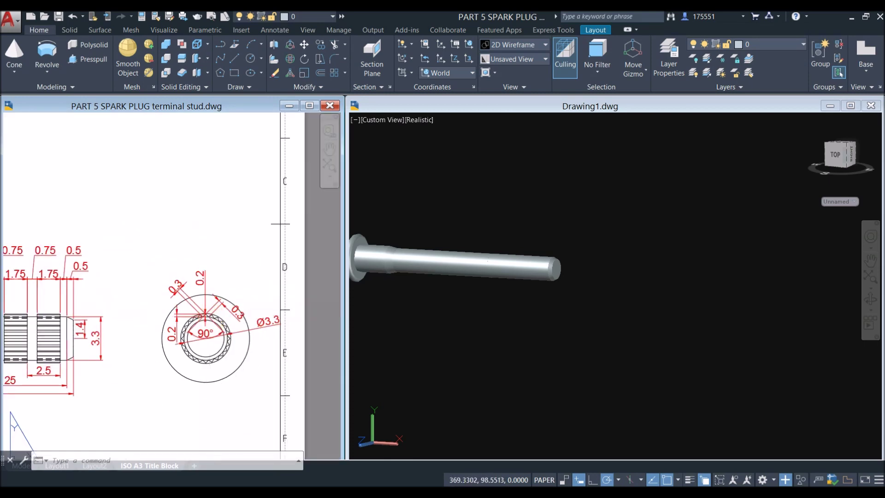
scroll(232, 372, "down", 2)
middle_click_drag(231, 372, 252, 393)
middle_click_drag(36, 259, 142, 291)
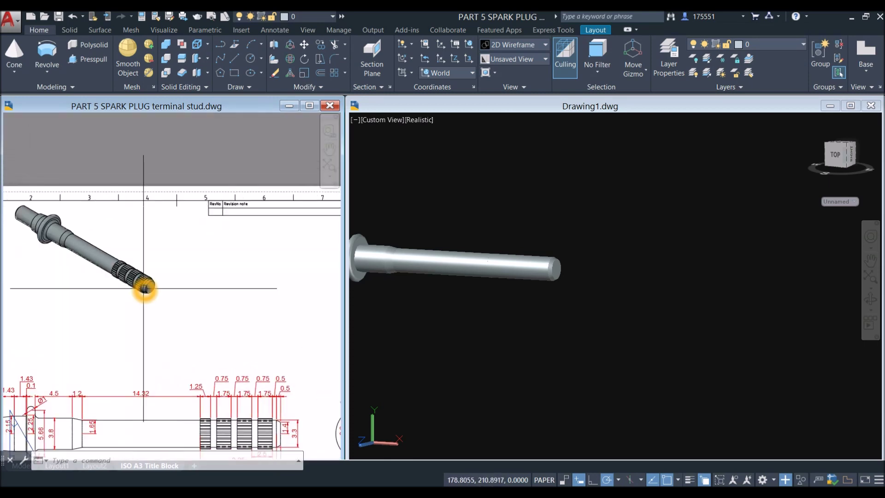
scroll(138, 286, "up", 6)
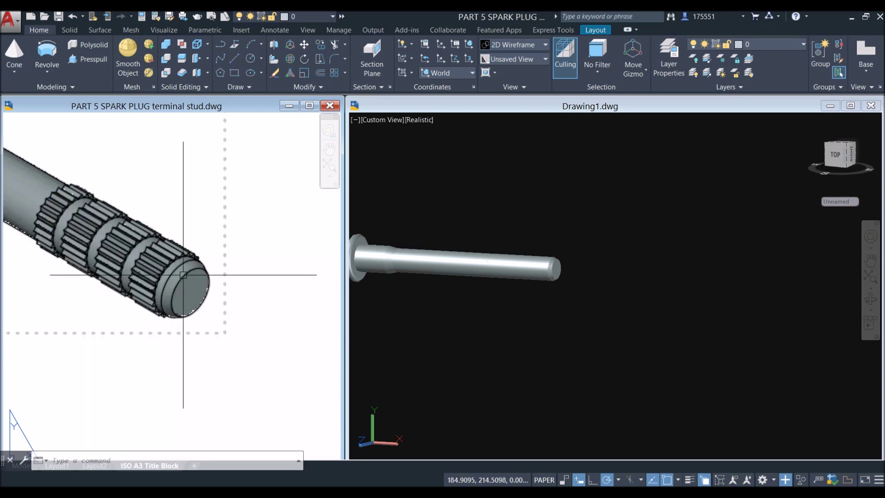
Return to the stud model and set its view to the standard Right view.
left_click(489, 332)
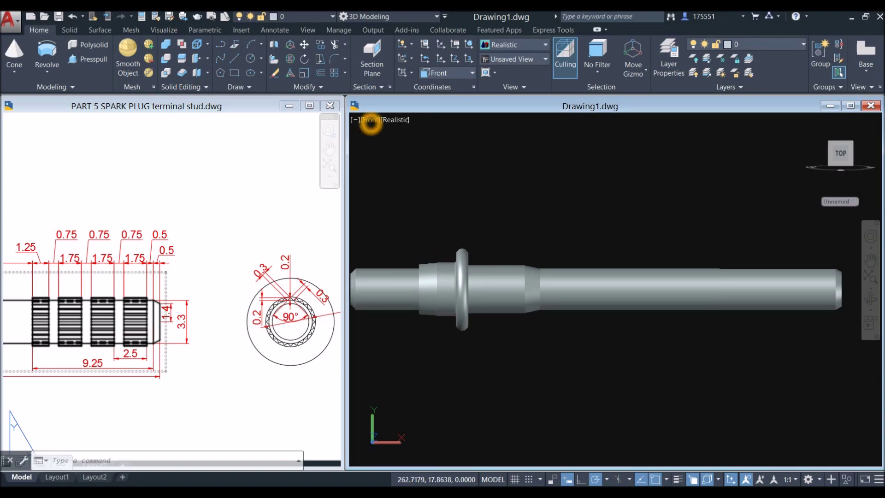
left_click(372, 121)
left_click(394, 178)
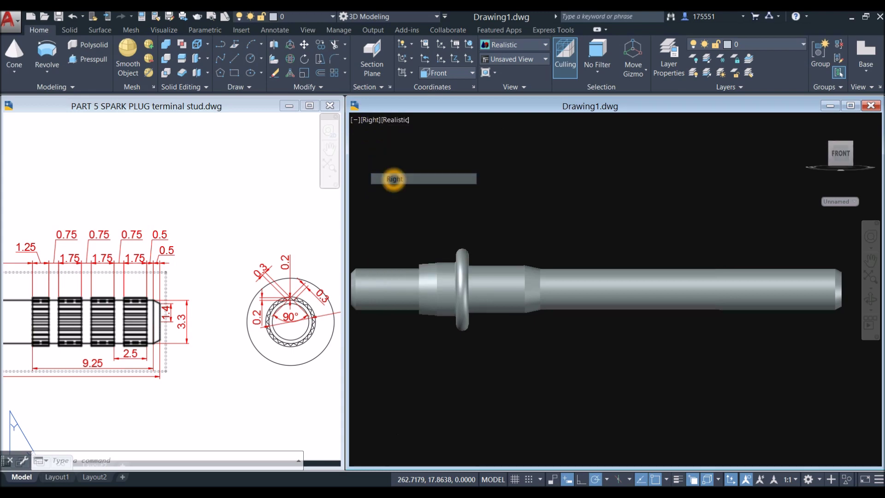
left_click(394, 185)
Check the knurl diameter in the drawing's end view and draw a 3.3 diameter circle beside the stud's end in the model.
left_click(240, 292)
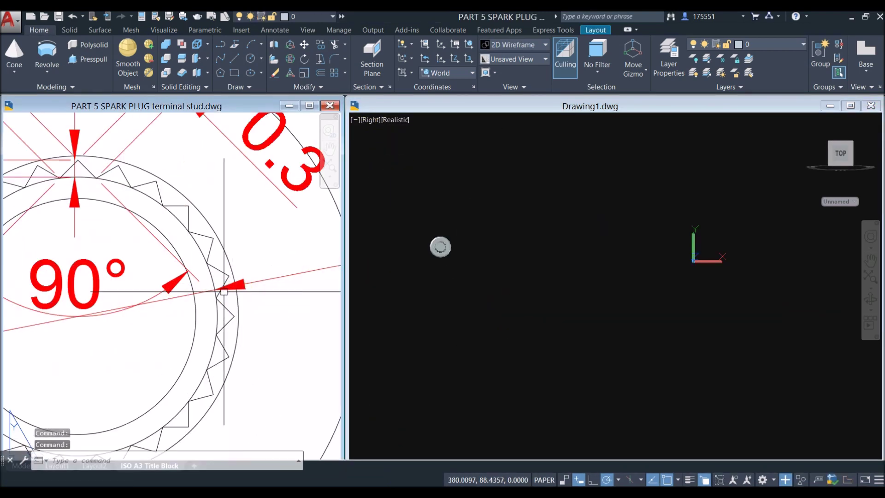
left_click(211, 280)
key("Escape")
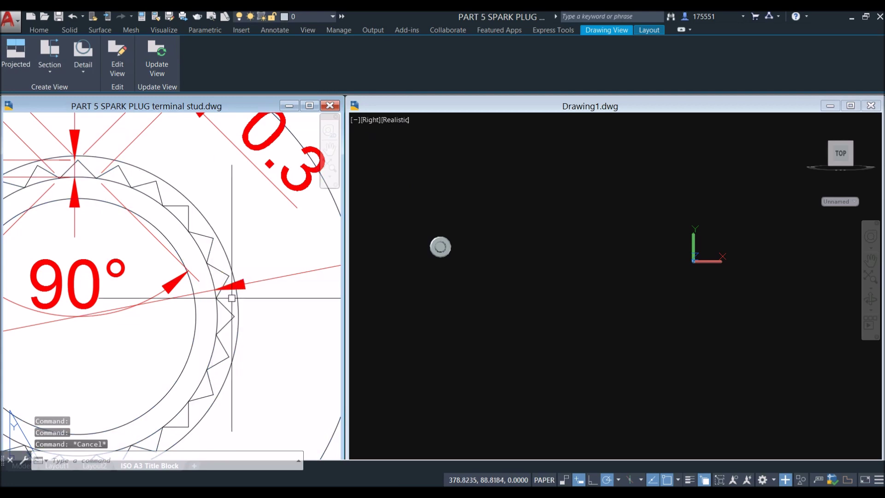
scroll(217, 295, "down", 4)
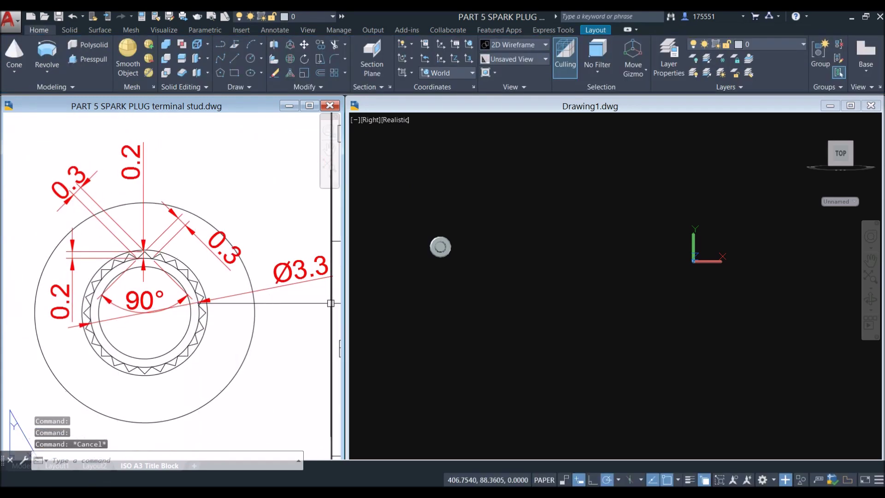
left_click(443, 247)
scroll(443, 246, "up", 3)
scroll(444, 246, "down", 3)
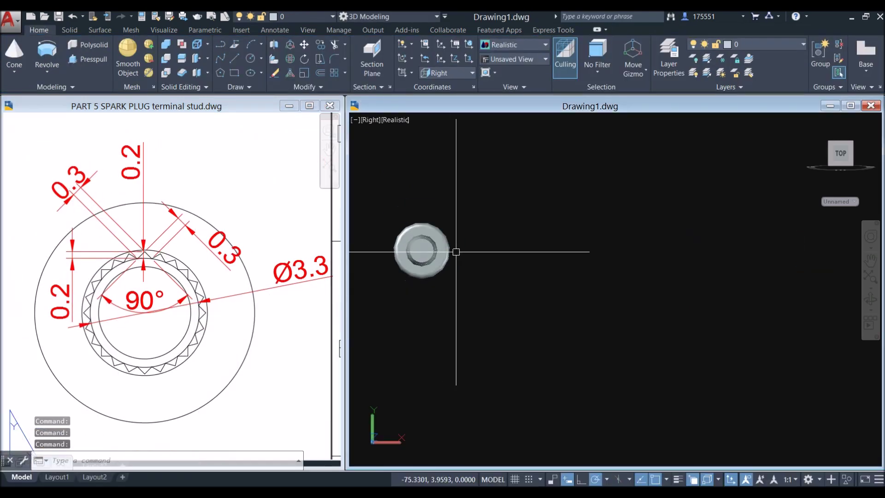
type("c")
key("Return")
scroll(489, 241, "up", 2)
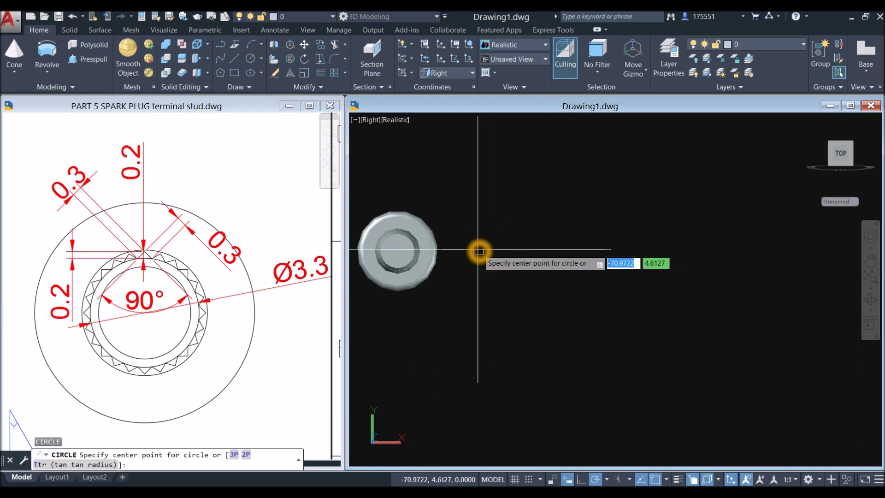
left_click(516, 252)
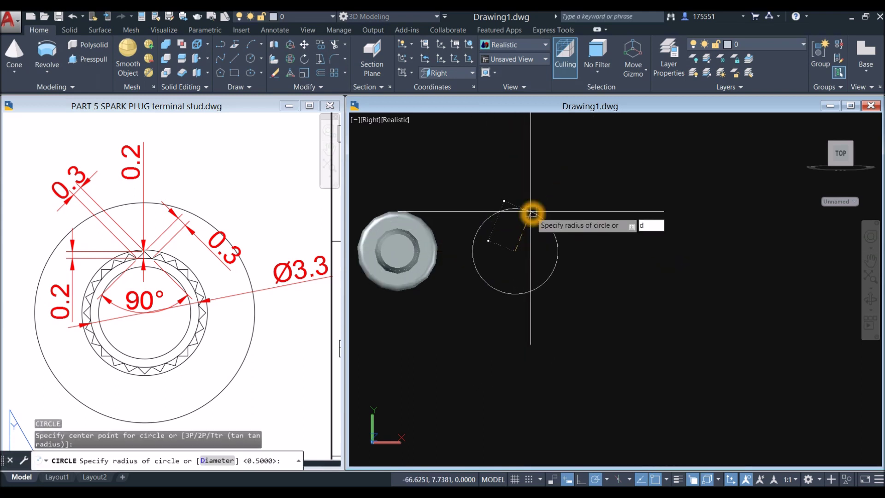
key("Return")
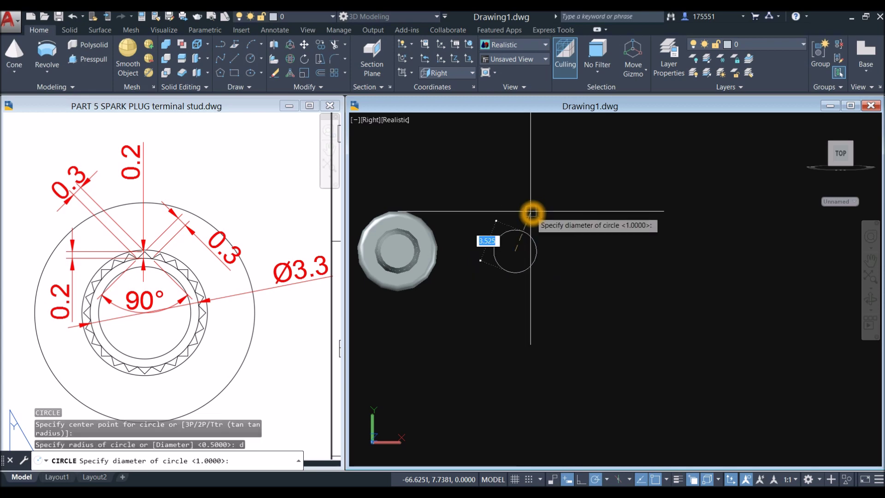
key("Return")
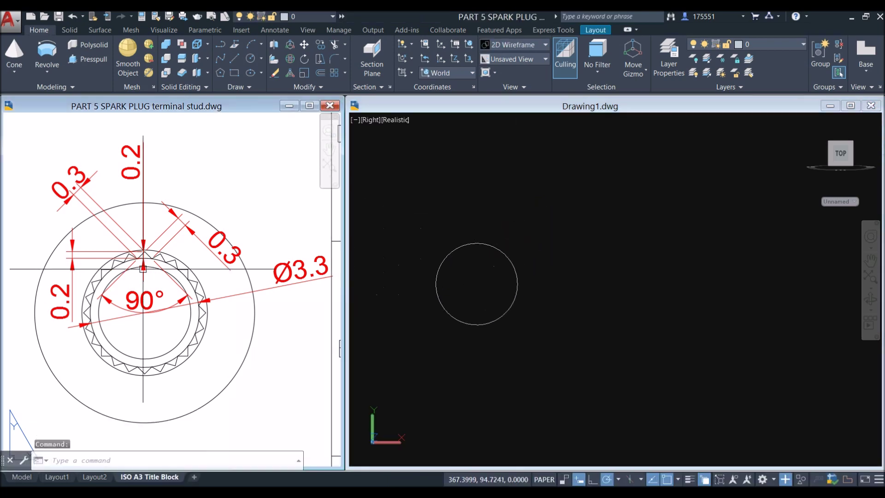
In the reference drawing, stretch the vertical 0.2 tooth-height dimension so it lines up with the tooth's apex.
scroll(143, 268, "up", 6)
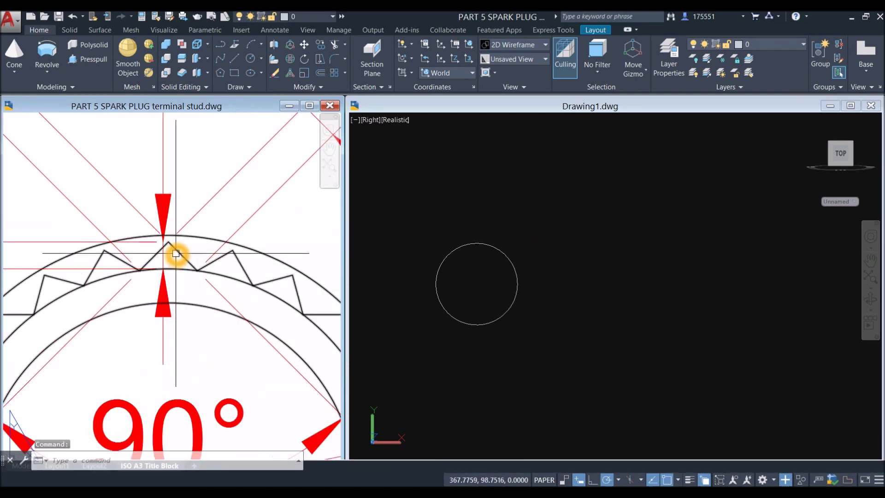
scroll(175, 253, "up", 3)
left_click(183, 184)
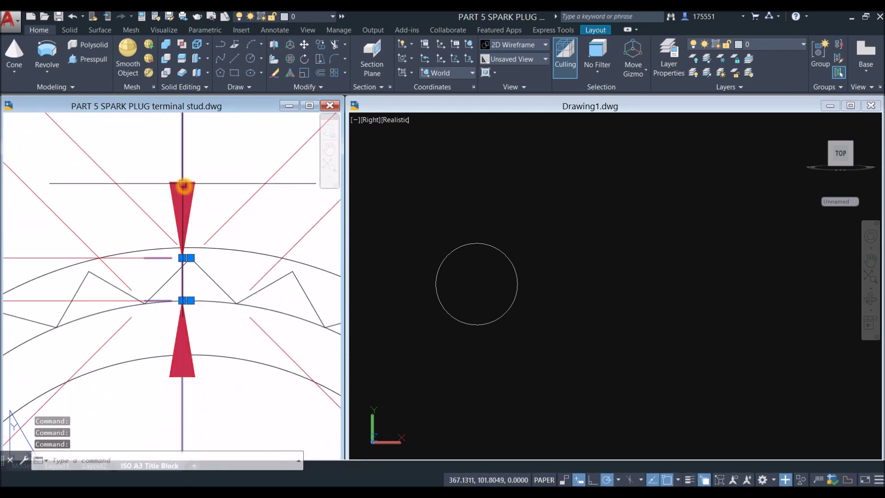
scroll(177, 263, "up", 6)
left_click(207, 249)
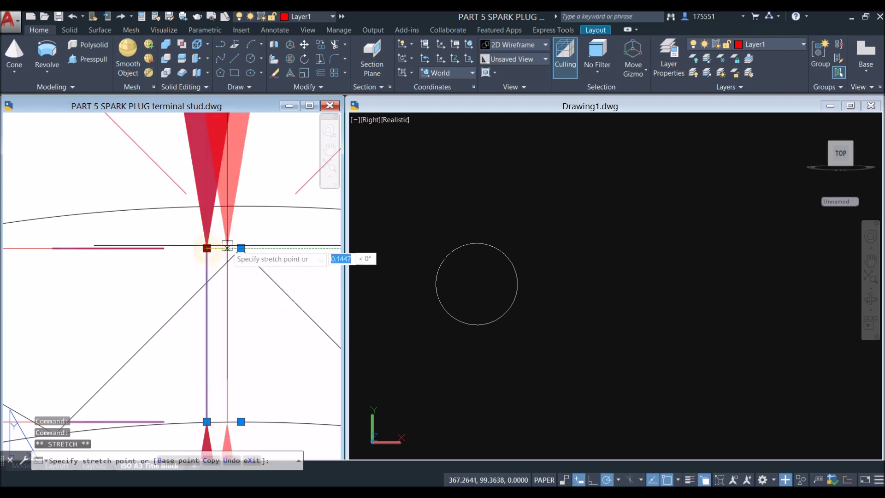
left_click(241, 248)
key("Escape")
scroll(249, 245, "down", 4)
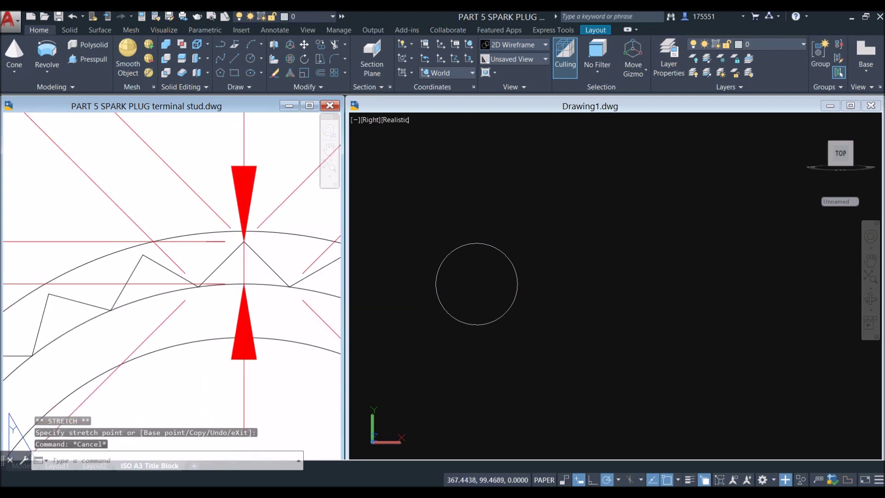
Review the tooth dimensions and draw a 0.2 long vertical line upwards from the circle's top quadrant in the model.
left_click(451, 205)
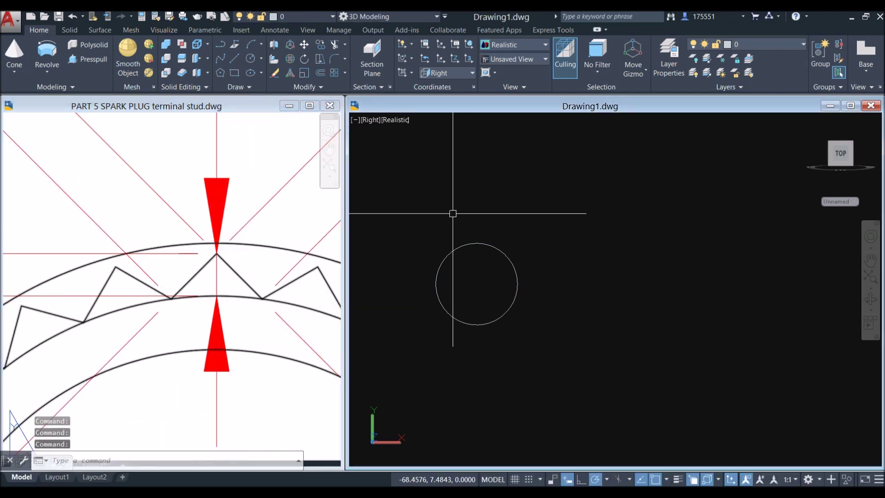
left_click(257, 230)
scroll(256, 228, "up", 3)
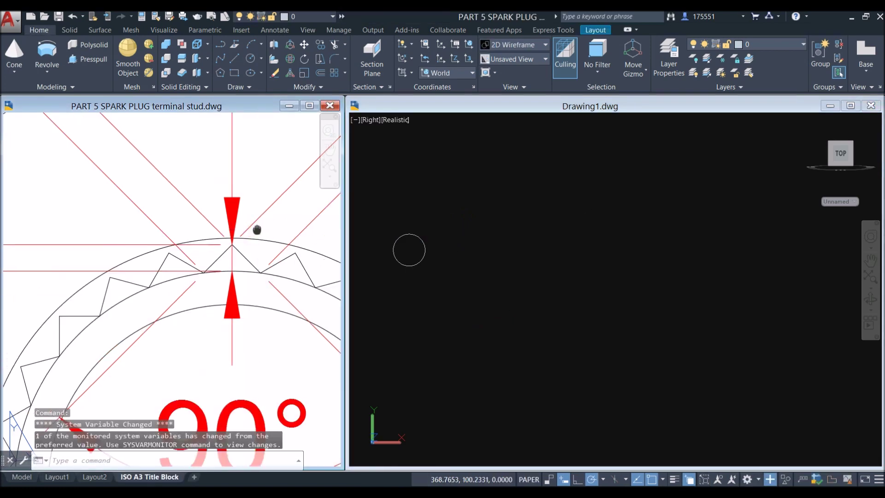
scroll(210, 323, "down", 2)
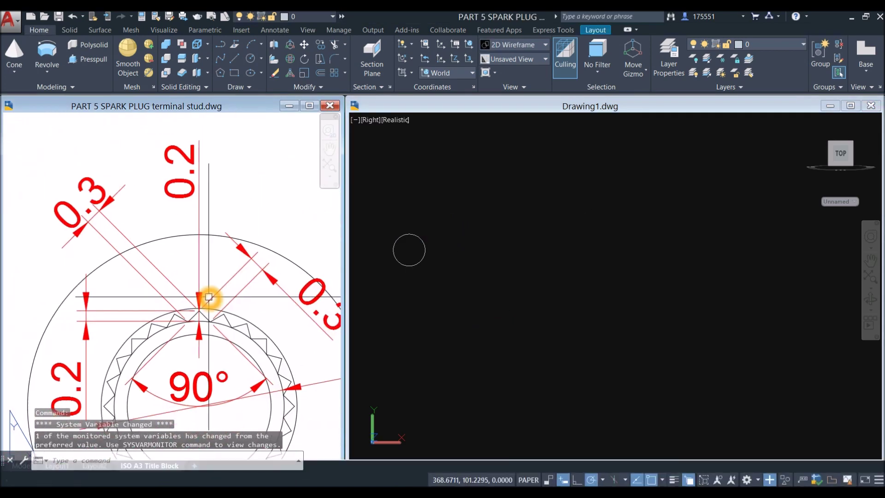
left_click(368, 259)
scroll(392, 235, "up", 5)
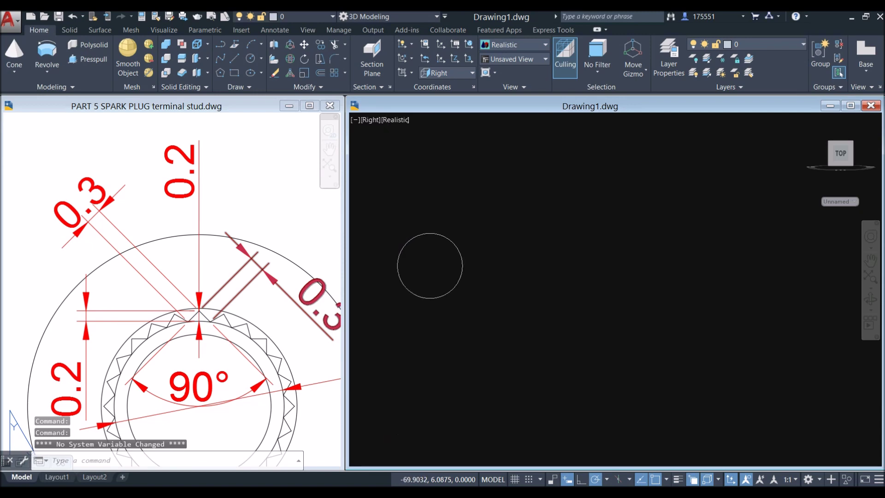
type("l")
key("Return")
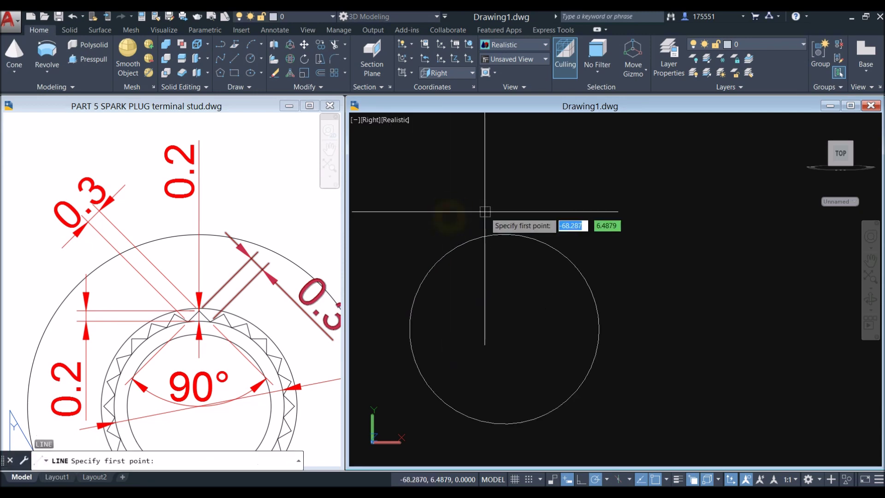
left_click(504, 234)
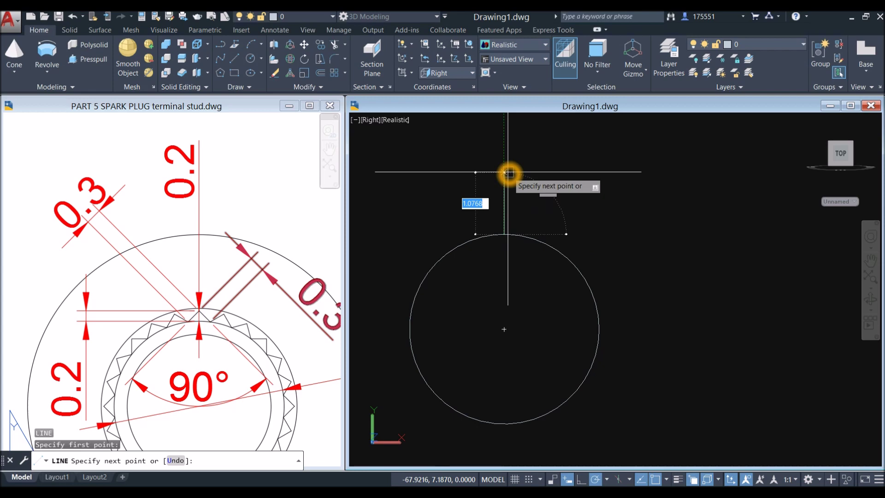
key("Return")
right_click(543, 168)
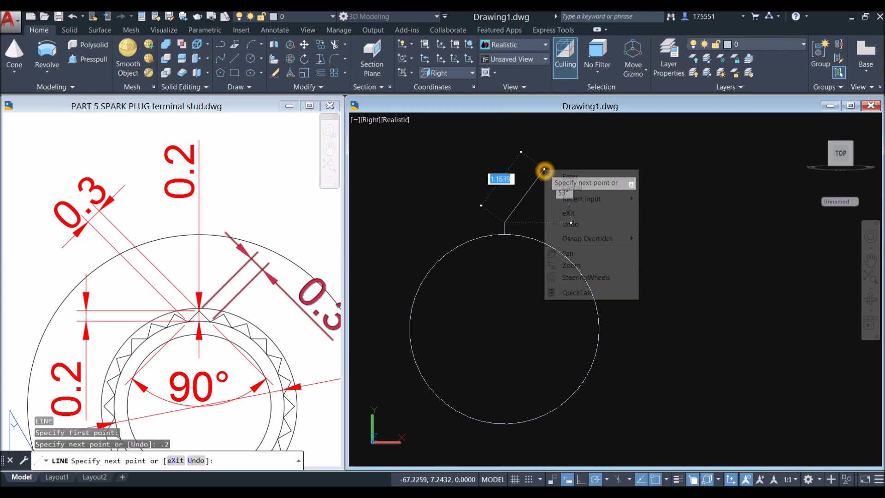
left_click(568, 177)
Check the tooth shape in the drawing and draw a line at -45°, about 0.75 long, from the vertical line's upper end.
left_click(232, 343)
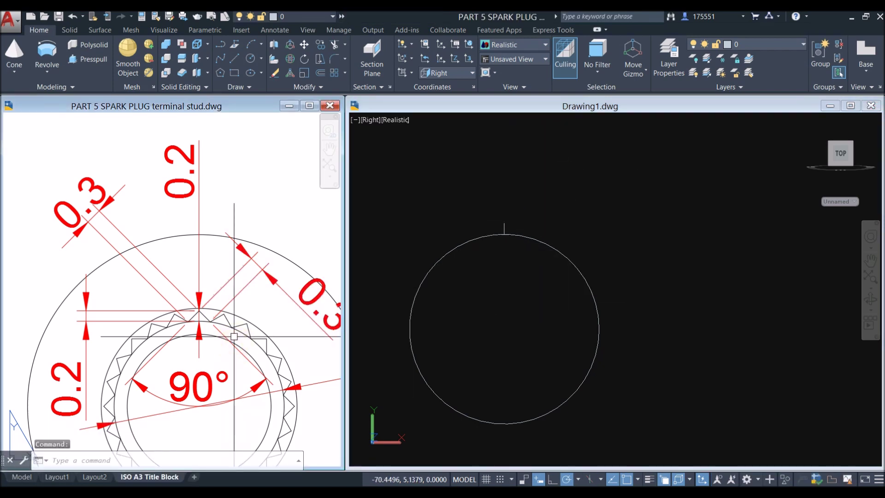
scroll(187, 279, "up", 5)
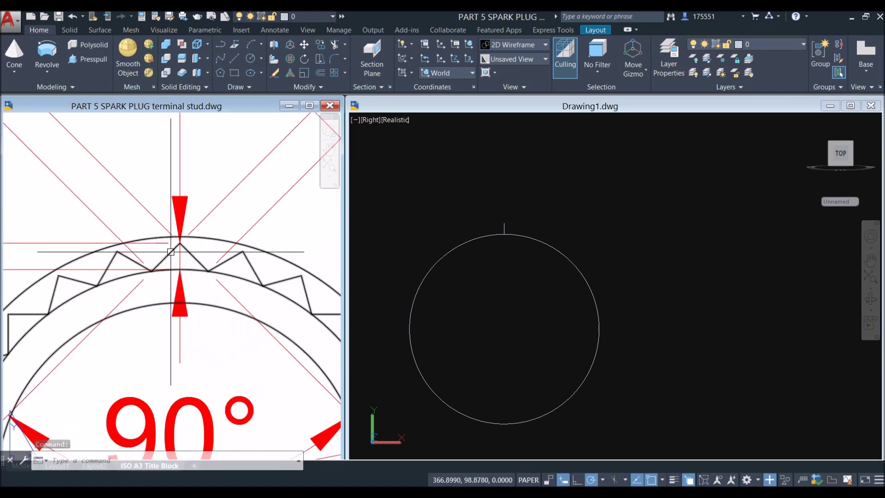
scroll(192, 257, "up", 4)
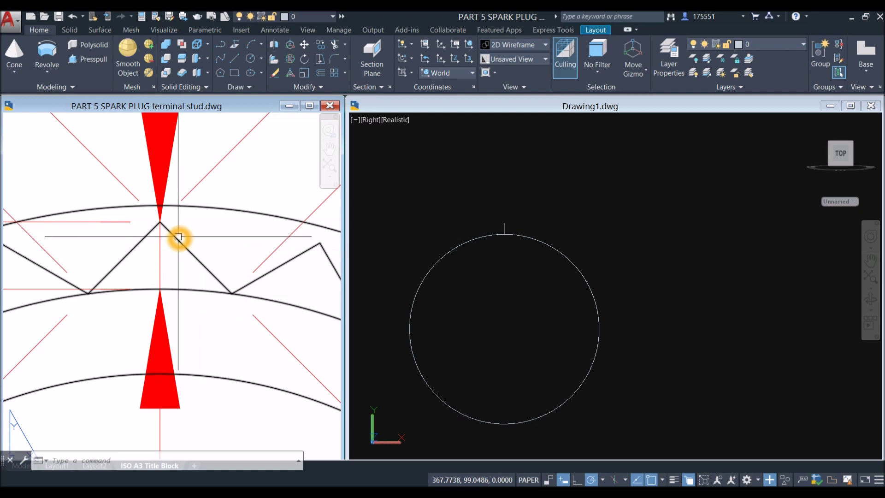
left_click(543, 206)
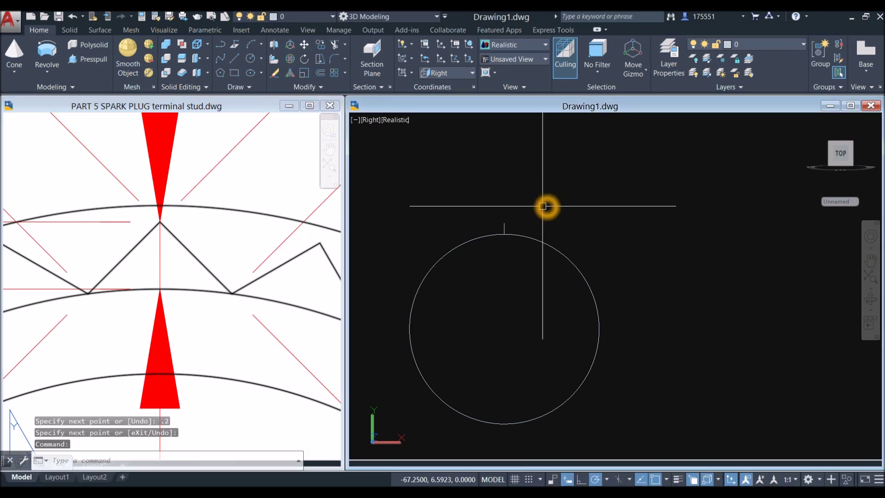
type("l")
key("Return")
scroll(530, 208, "up", 5)
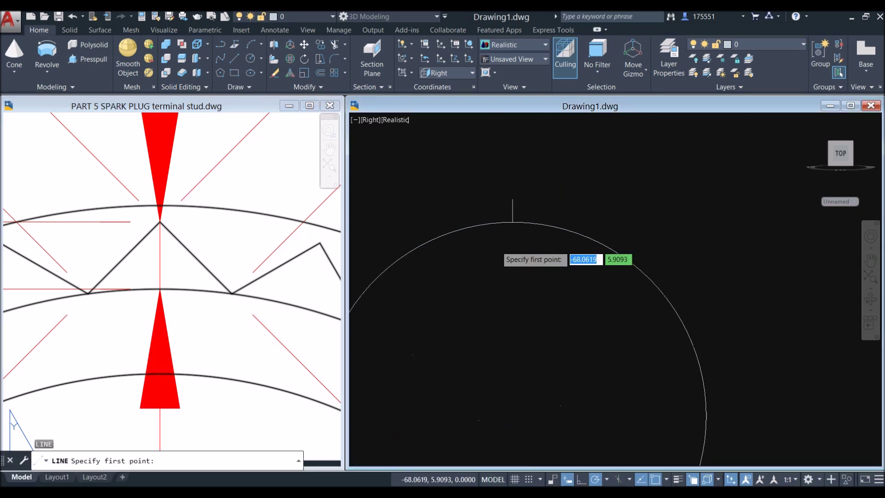
left_click(519, 178)
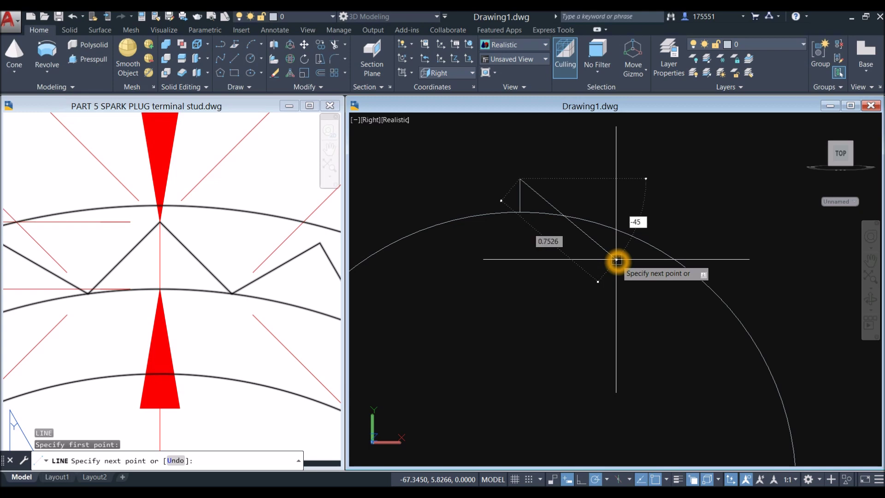
key("Return")
right_click(613, 261)
left_click(639, 269)
Trim away the part of the slanted line that extends inside the circle.
scroll(563, 243, "up", 2)
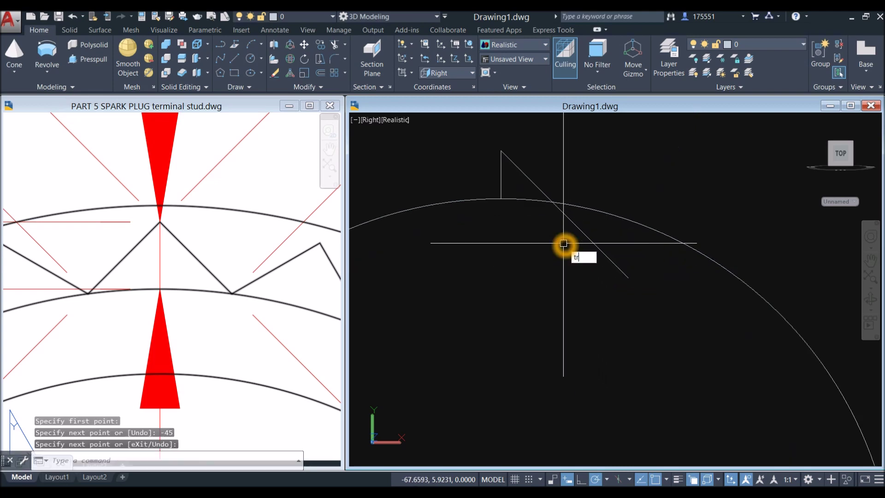
key("Return")
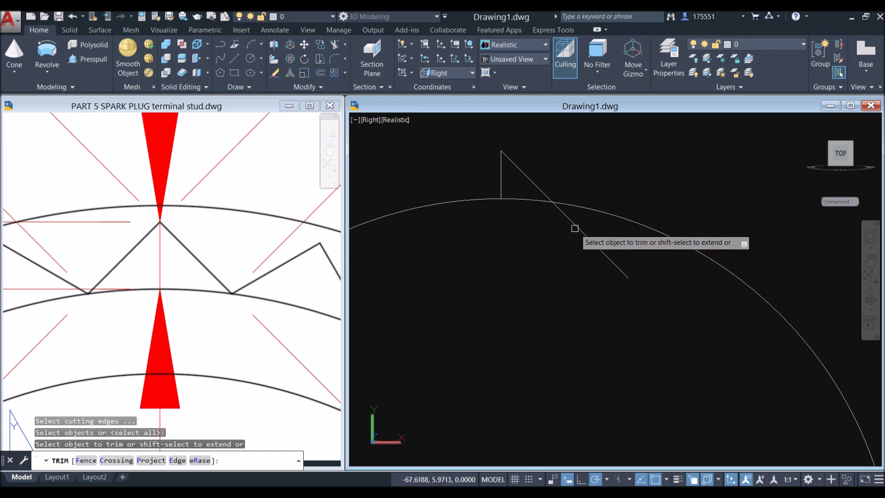
left_click(575, 226)
scroll(570, 229, "down", 4)
right_click(566, 233)
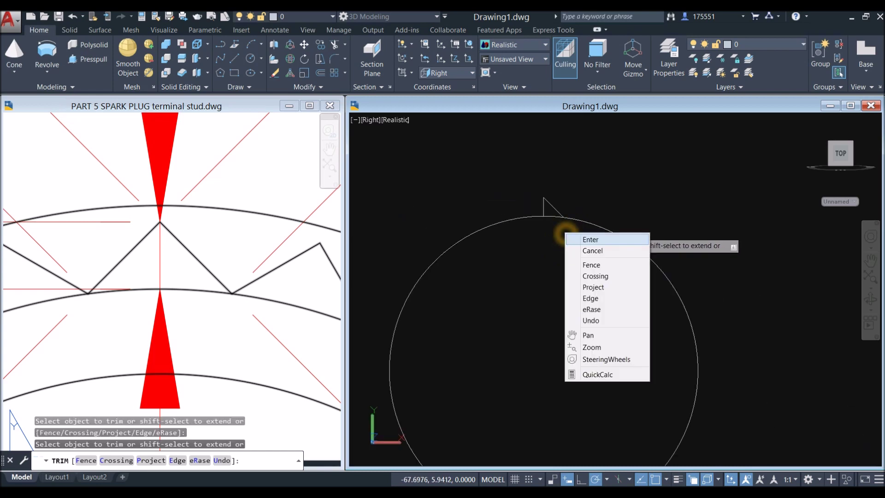
left_click(574, 237)
Mirror the tooth's slanted line about the vertical line through its apex, keeping the original line.
key("Return")
scroll(556, 223, "up", 2)
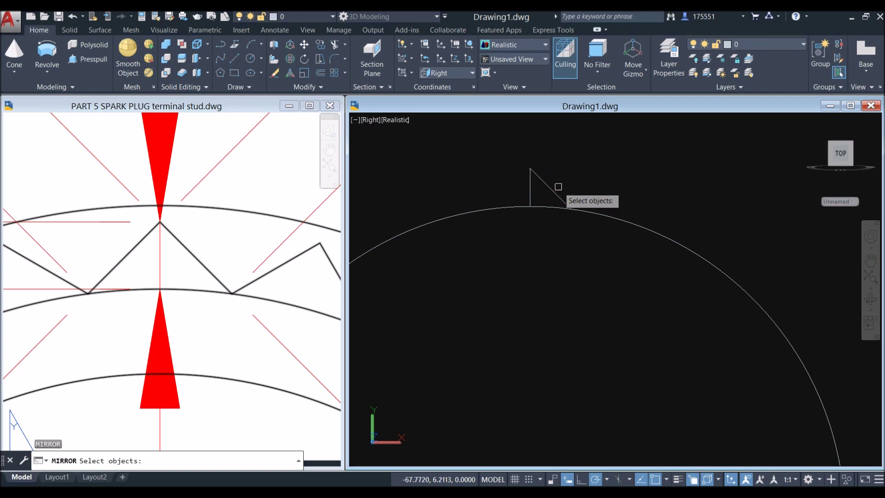
left_click(554, 192)
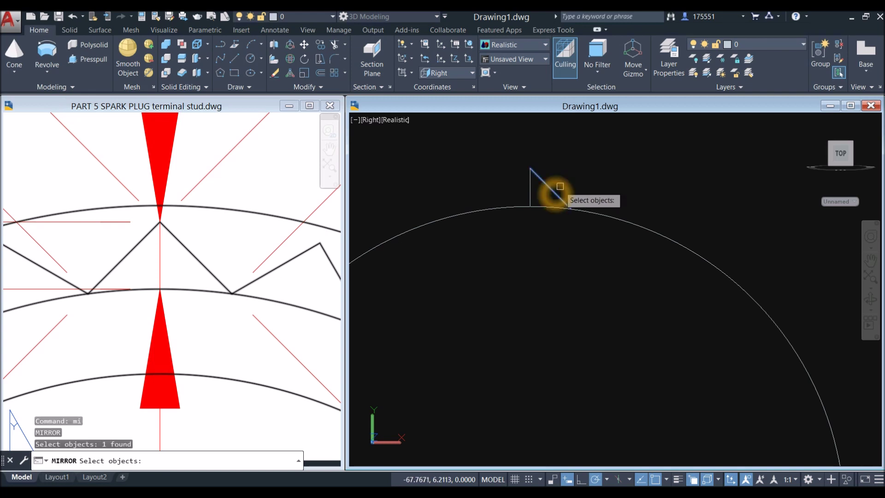
key("Return")
left_click(575, 181)
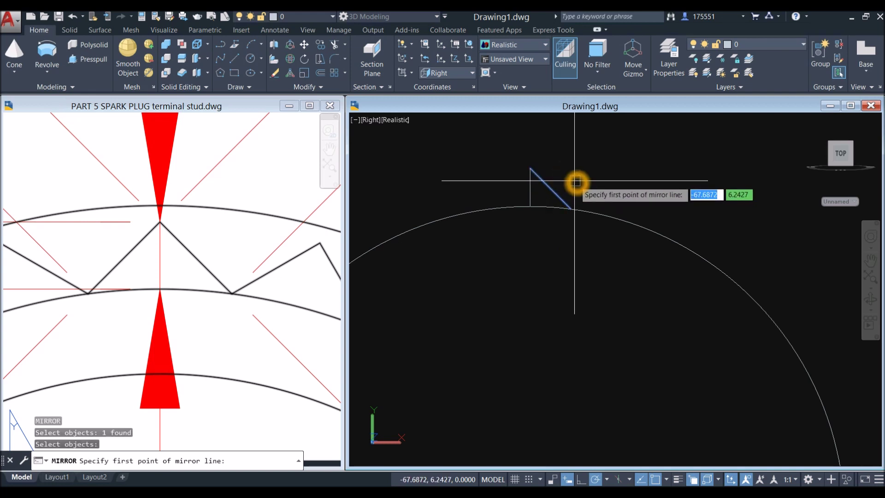
left_click(531, 168)
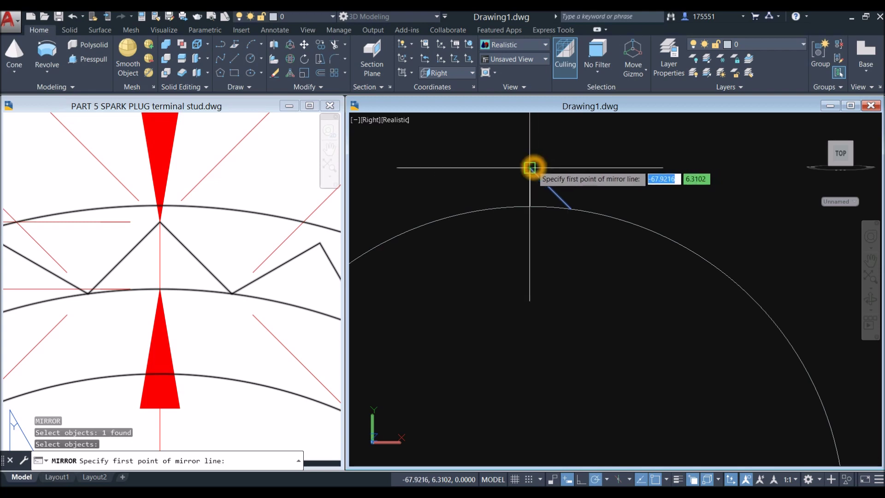
left_click(526, 253)
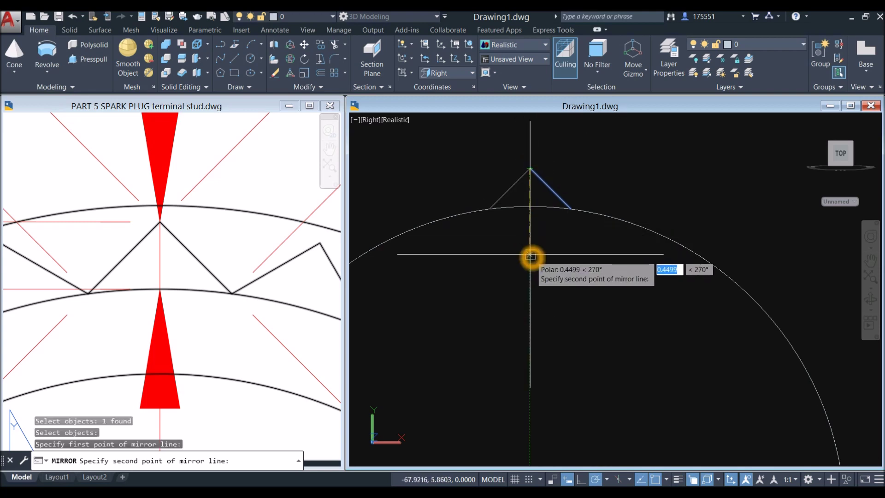
left_click(532, 281)
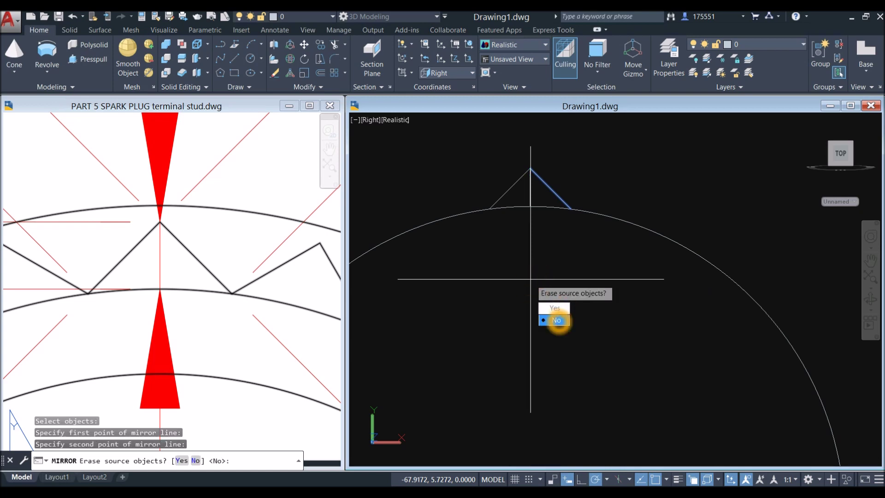
left_click(556, 320)
scroll(541, 241, "down", 2)
middle_click_drag(541, 241, 498, 213)
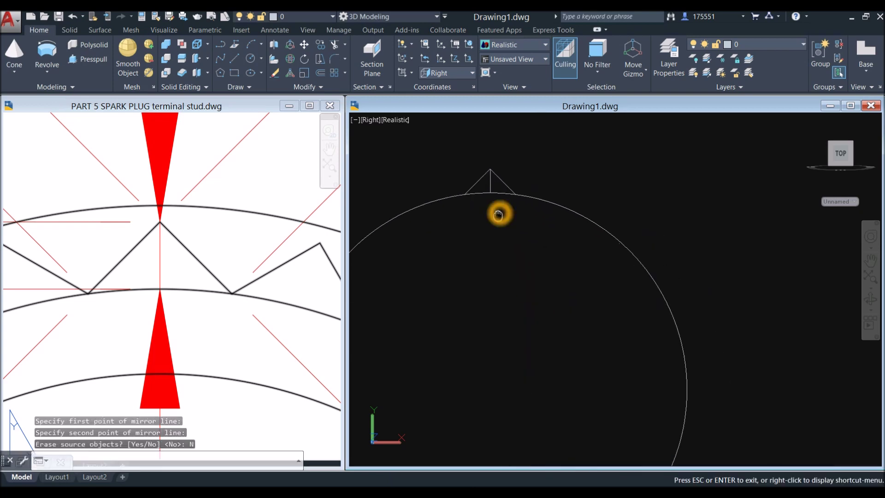
Trim the circle down to the arc beneath the tooth and delete the vertical construction line inside it.
scroll(498, 213, "down", 2)
scroll(498, 206, "up", 3)
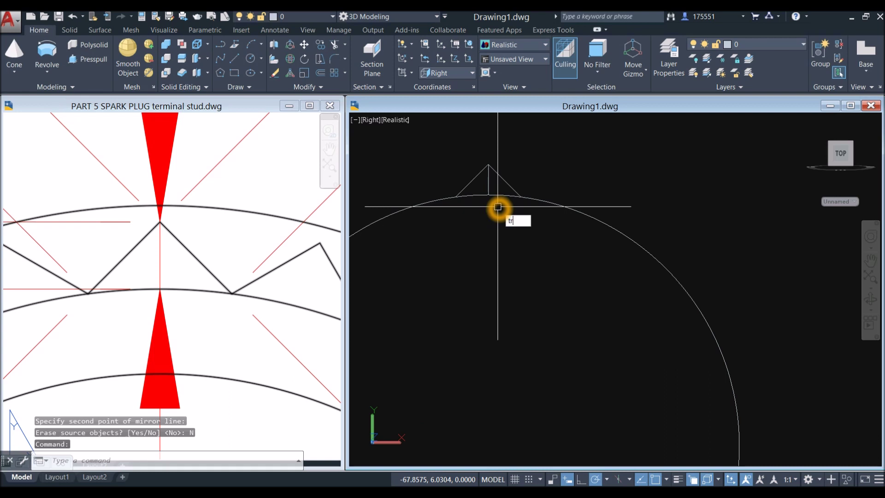
key("Return")
key("Return")
left_click(438, 202)
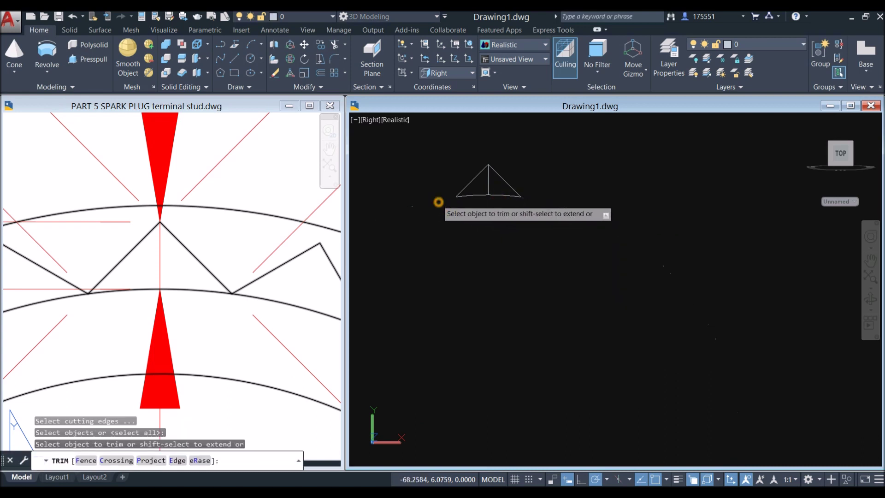
right_click(491, 203)
left_click(508, 211)
left_click(489, 181)
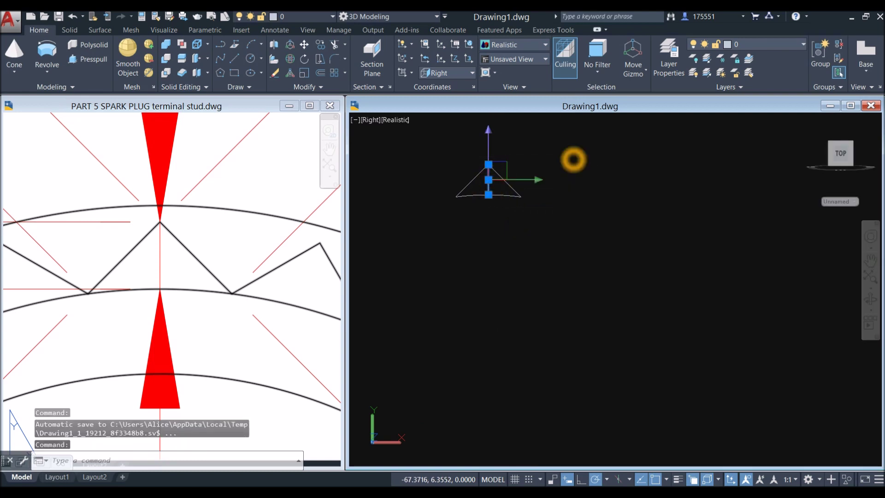
key("Delete")
Draw a full base circle centred on the trimmed arc's centre, with its radius reaching the tooth's base corner.
left_click(504, 215)
type("c")
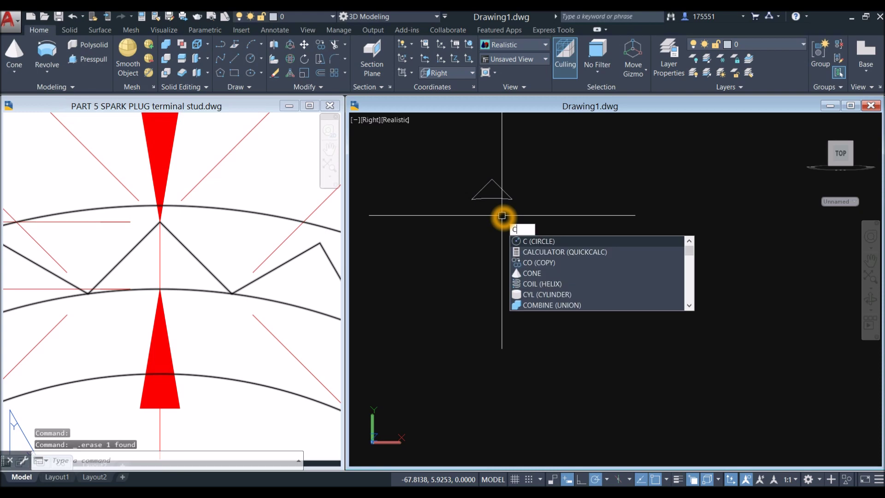
key("Return")
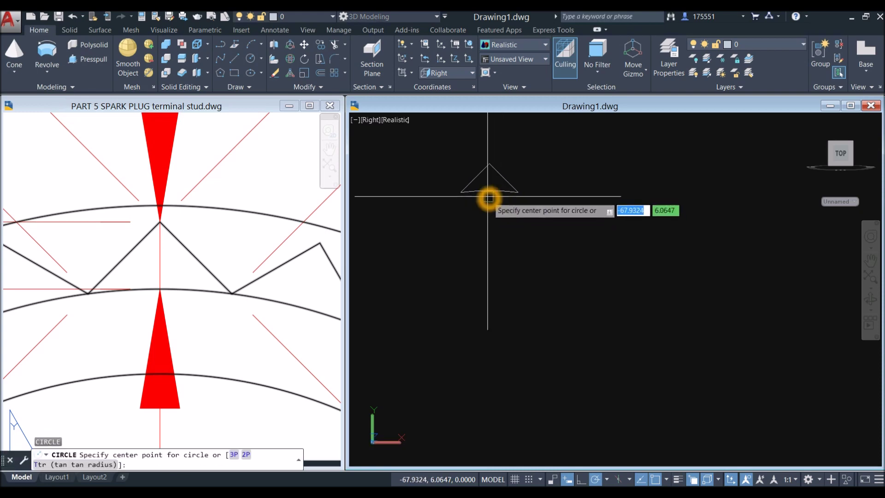
left_click(496, 409)
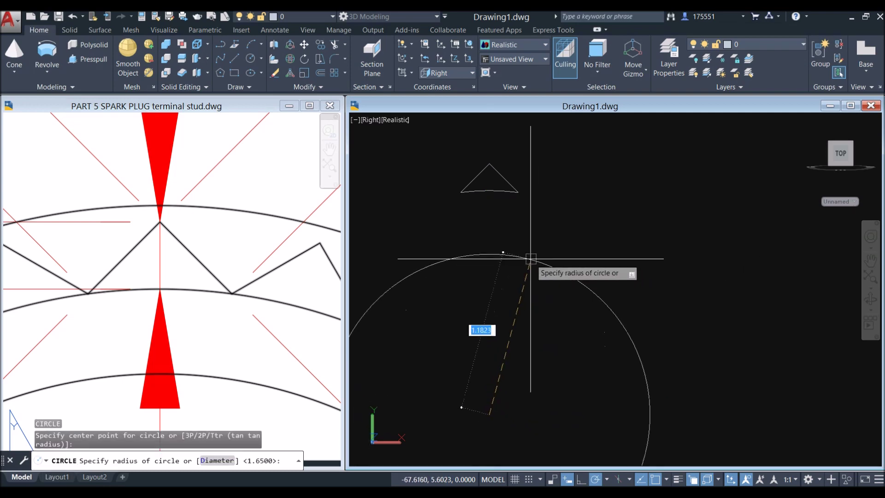
left_click(527, 197)
scroll(531, 205, "down", 3)
middle_click_drag(530, 211, 523, 218)
key("Escape")
scroll(493, 217, "down", 3)
scroll(488, 233, "up", 5)
left_click(258, 277)
scroll(268, 281, "down", 5)
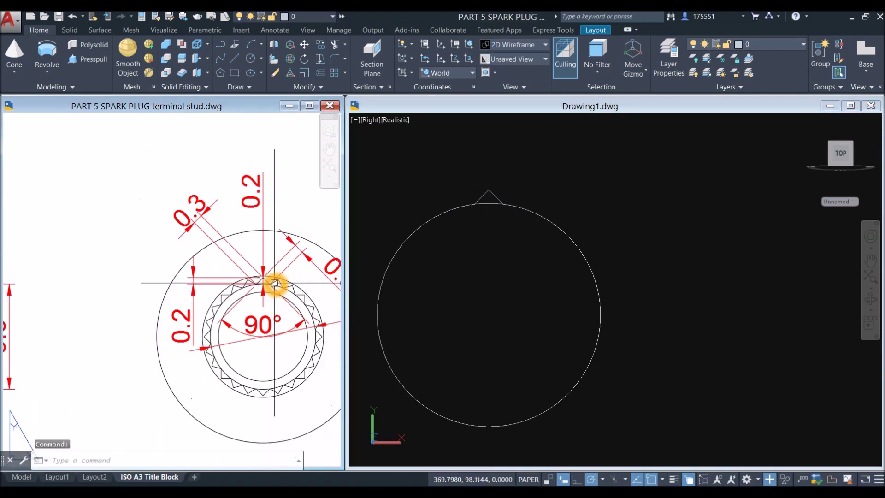
scroll(224, 265, "up", 5)
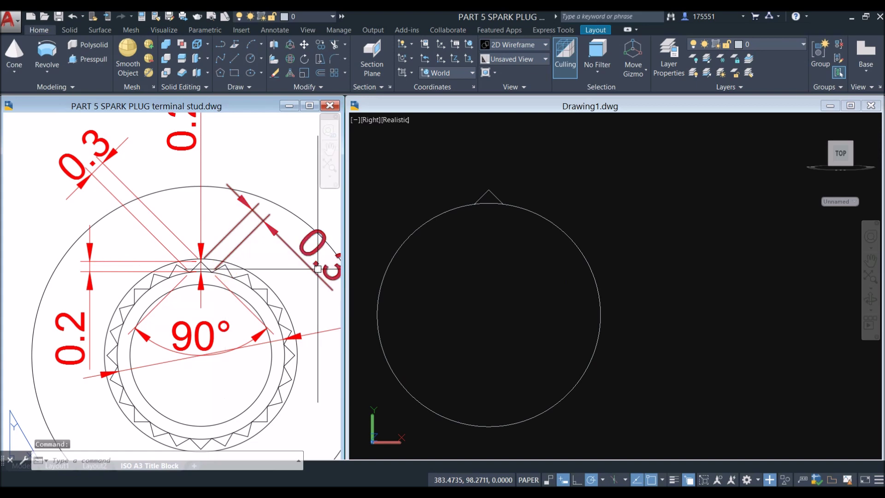
left_click(537, 266)
type("ar")
left_click(599, 305)
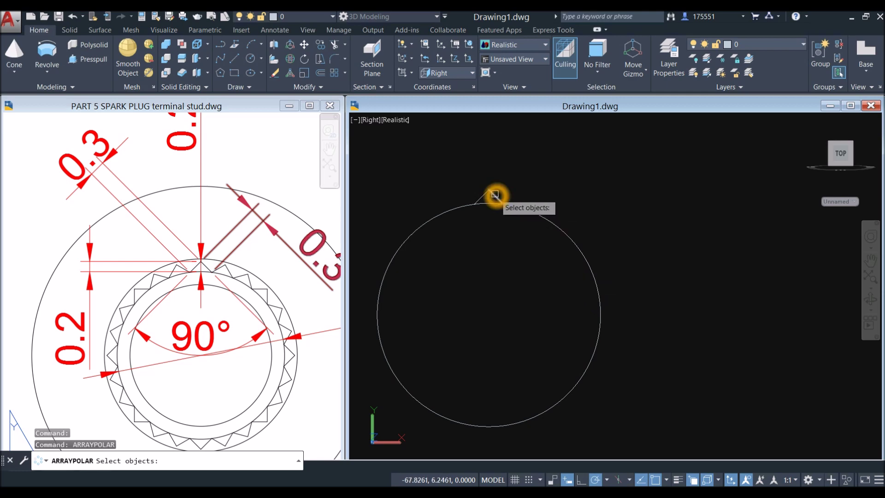
key("Escape")
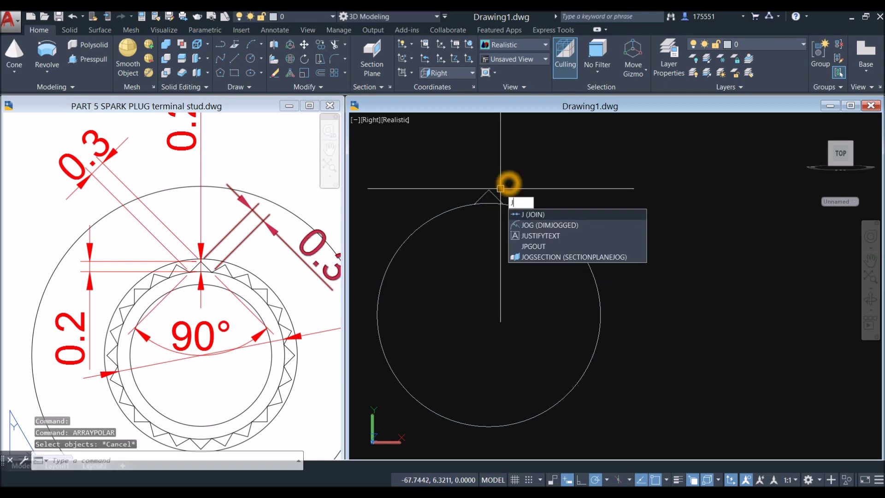
Join the tooth's two slanted lines and its base arc into one closed polyline.
key("Return")
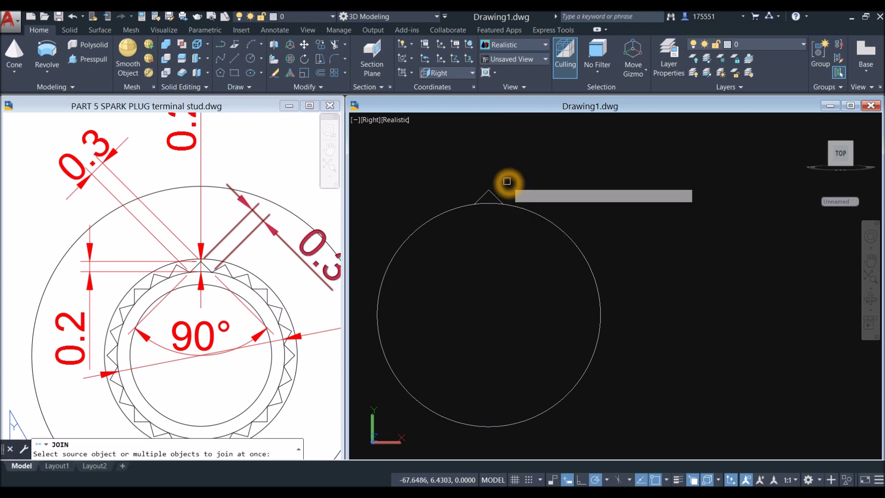
left_click(462, 173)
left_click(523, 235)
key("Return")
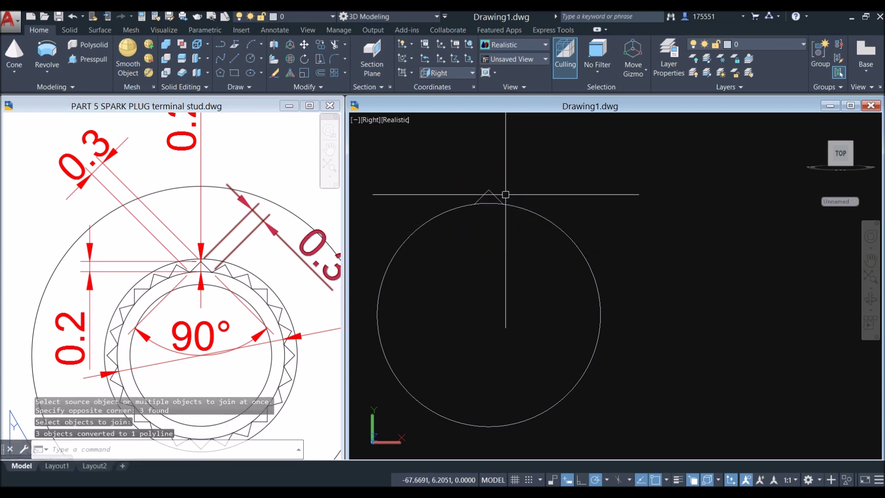
left_click(495, 195)
key("Escape")
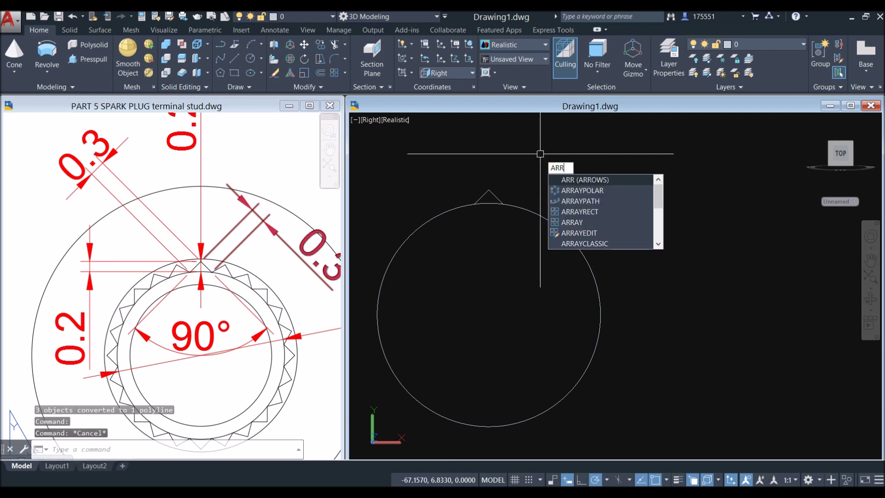
Create a polar array of the tooth outline around the circle's centre with 24 items over 360°.
left_click(594, 189)
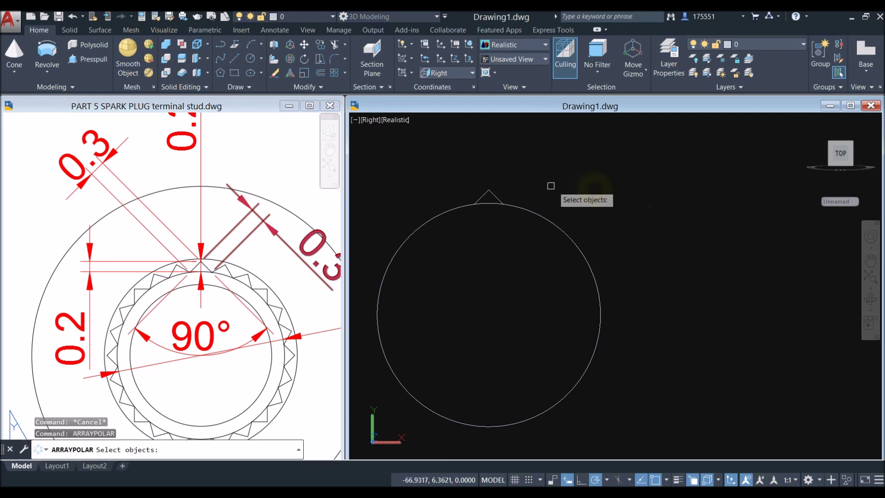
left_click(498, 196)
key("Return")
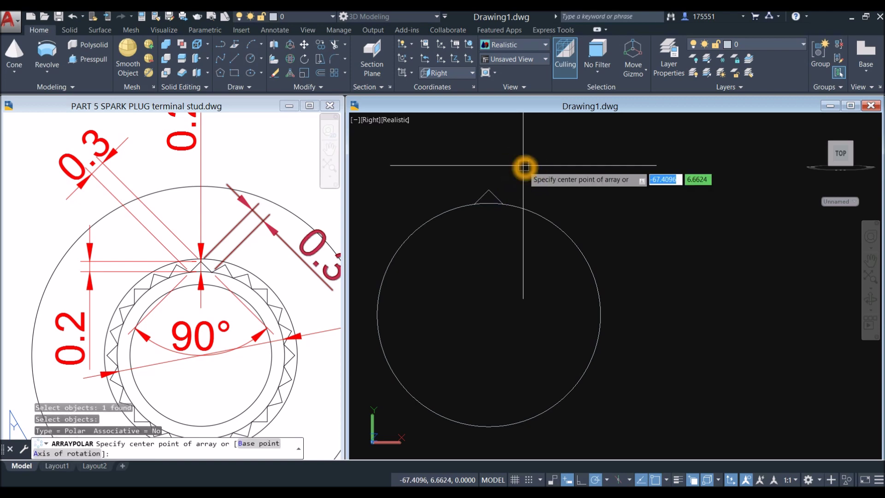
left_click(489, 316)
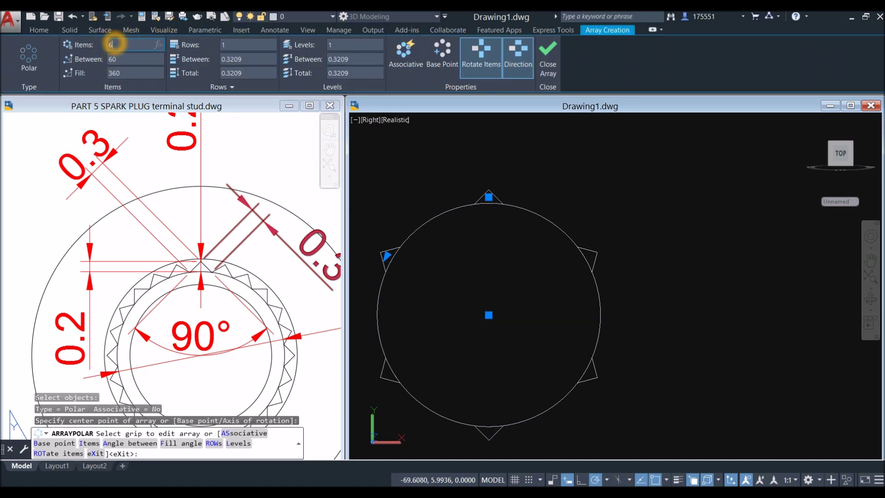
type("24")
key("Return")
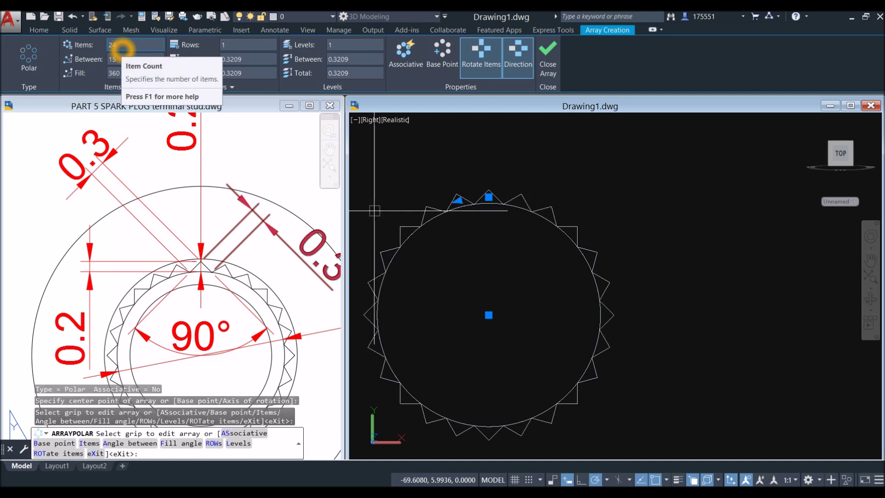
key("Return")
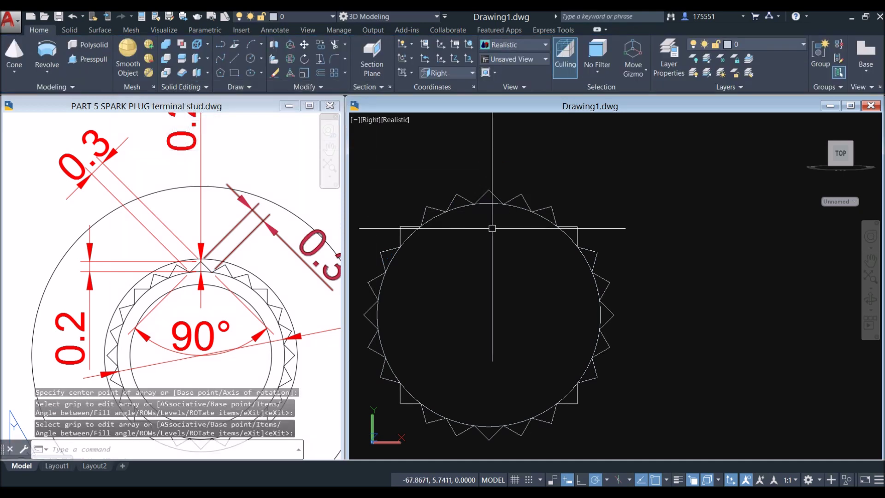
scroll(490, 227, "up", 3)
scroll(489, 227, "down", 3)
left_click(228, 300)
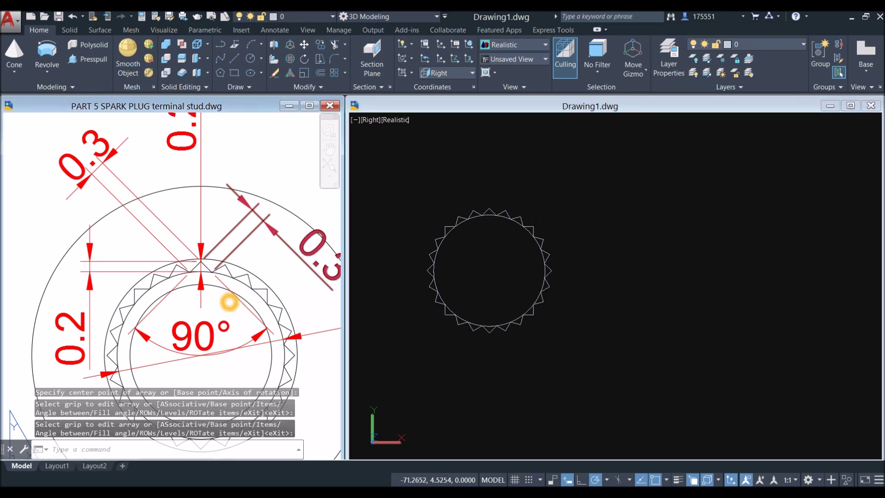
scroll(229, 292, "down", 3)
left_click(473, 238)
middle_click_drag(474, 240, 421, 197, "shift")
left_click(402, 175)
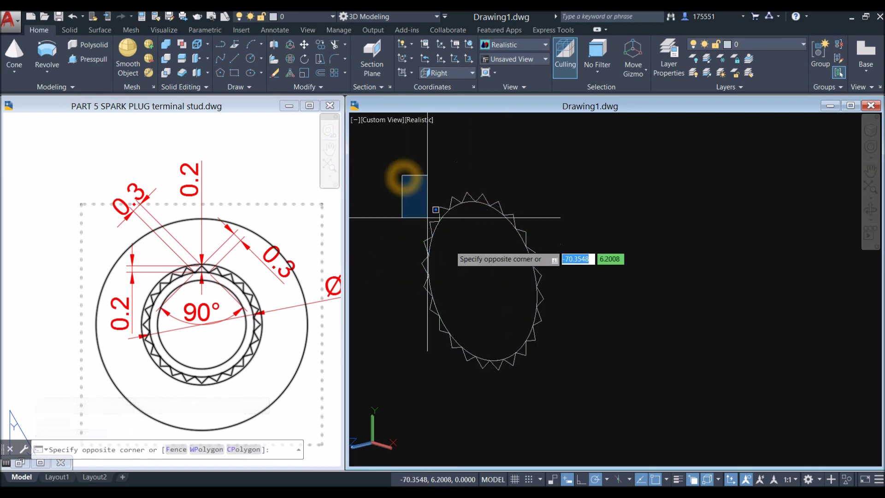
left_click(542, 370)
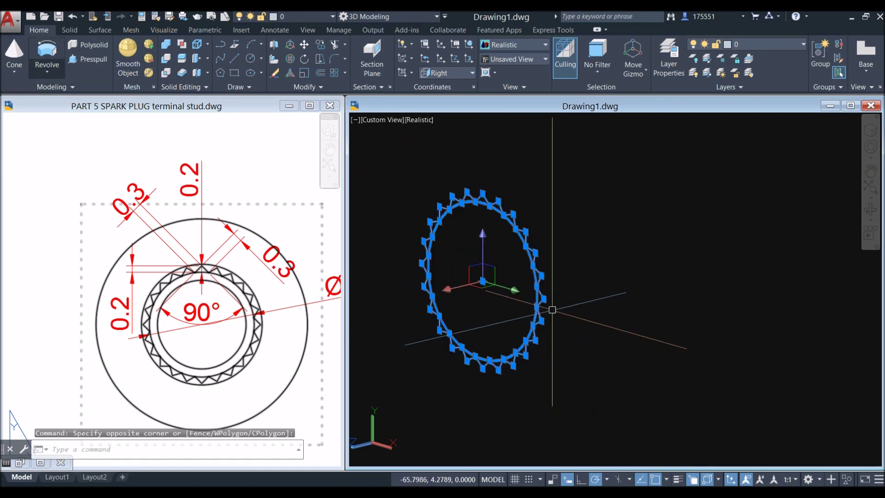
left_click(49, 75)
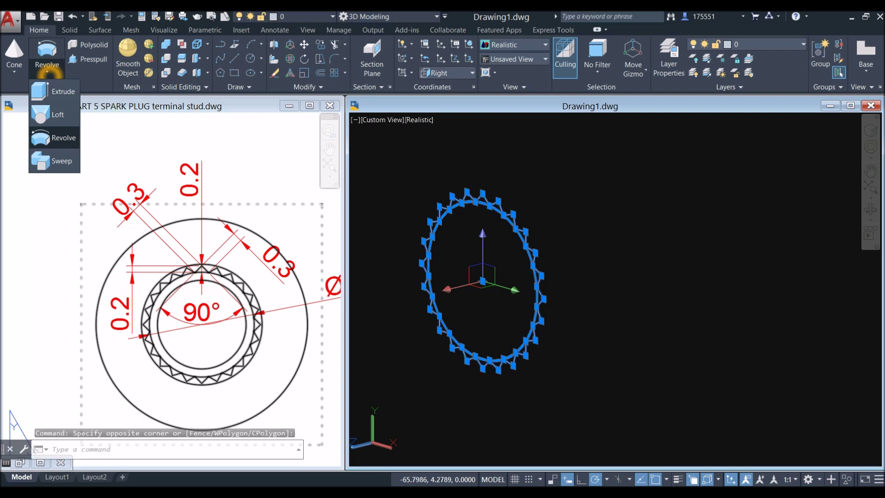
left_click(55, 91)
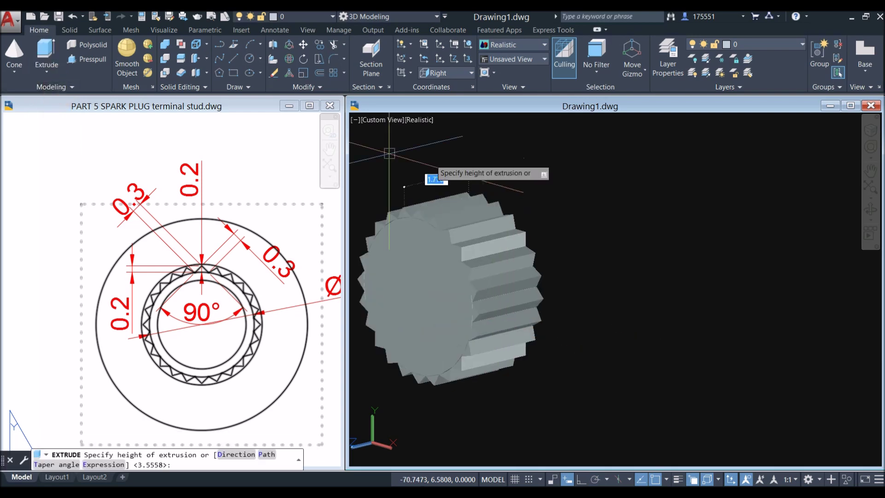
left_click(478, 190)
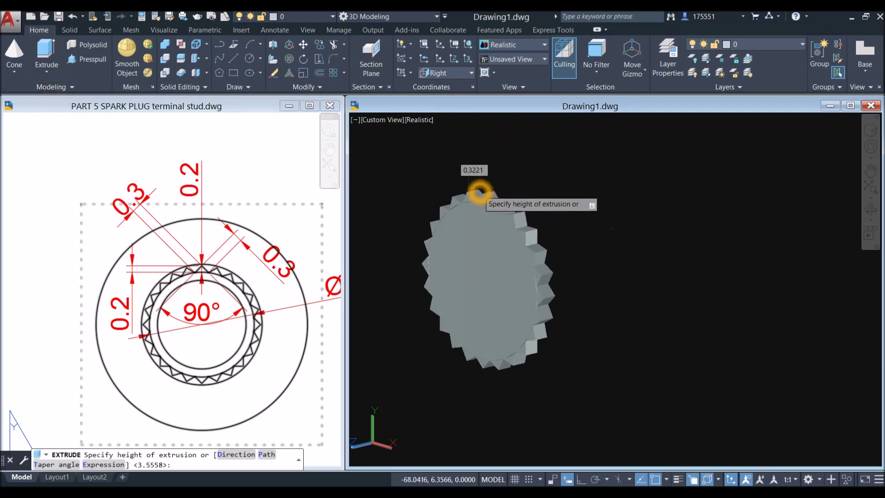
key("Escape")
Check the knurl width in the stud drawing and extrude the base circle and all its teeth by 1.75.
left_click(237, 267)
scroll(259, 248, "down", 6)
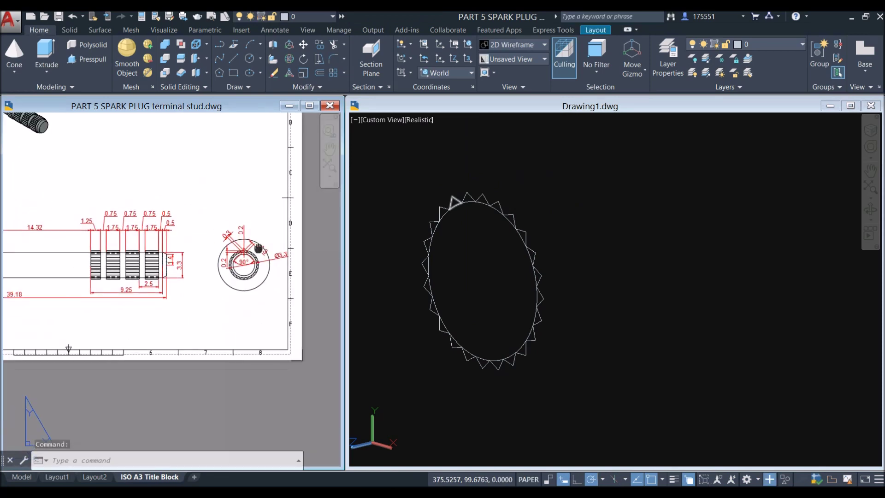
scroll(153, 262, "up", 4)
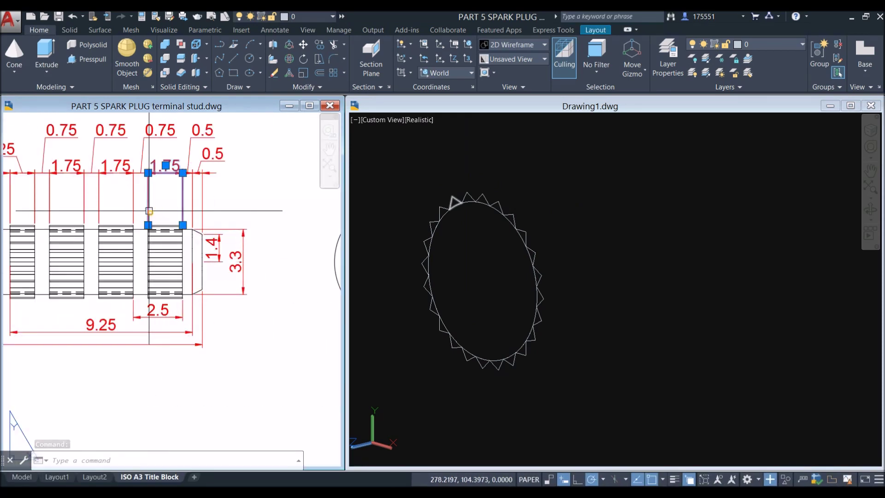
left_click(149, 211)
left_click(496, 176)
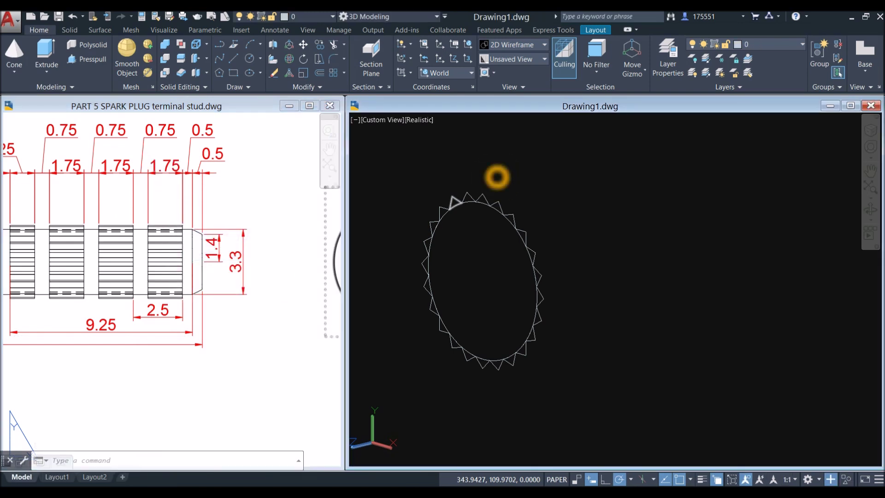
type("ext")
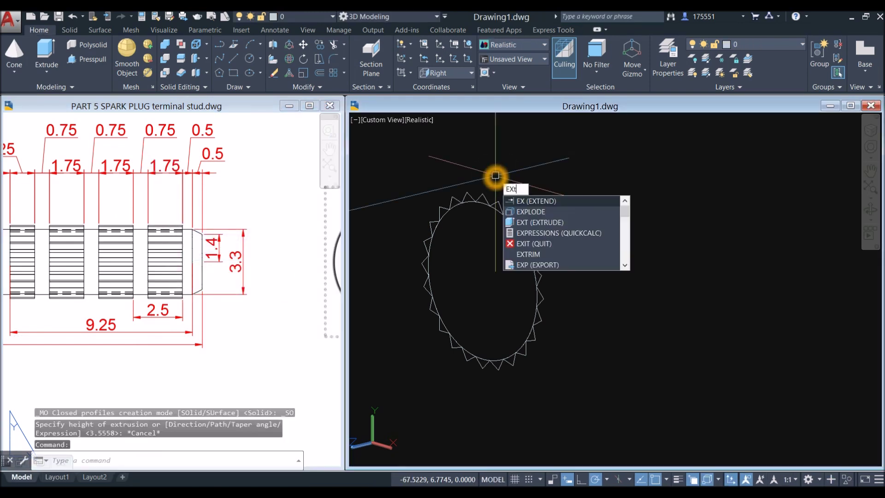
key("Return")
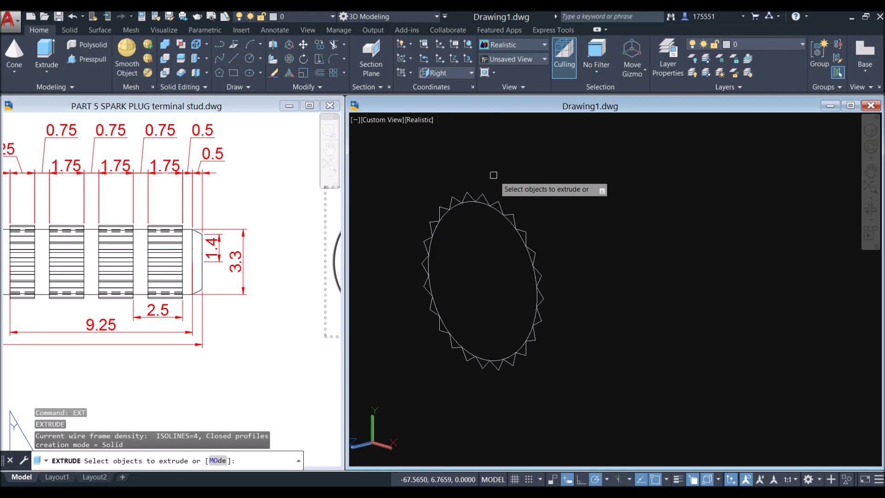
left_click(387, 178)
left_click(592, 396)
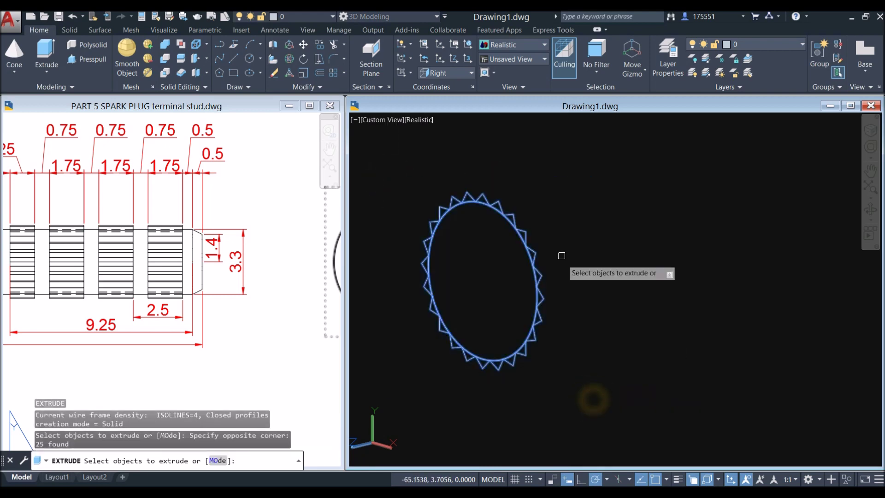
right_click(569, 182)
left_click(582, 188)
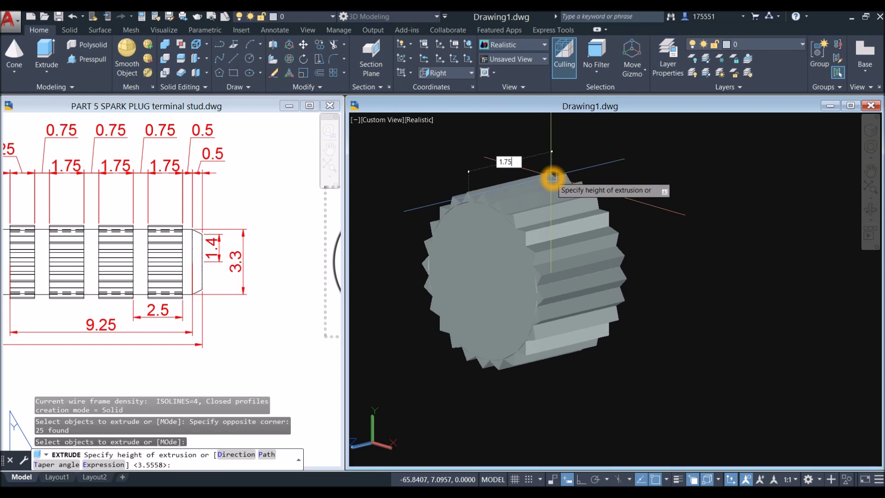
type("1.75")
key("Return")
Union the extruded circle and teeth into a single knurl solid.
scroll(519, 209, "down", 4)
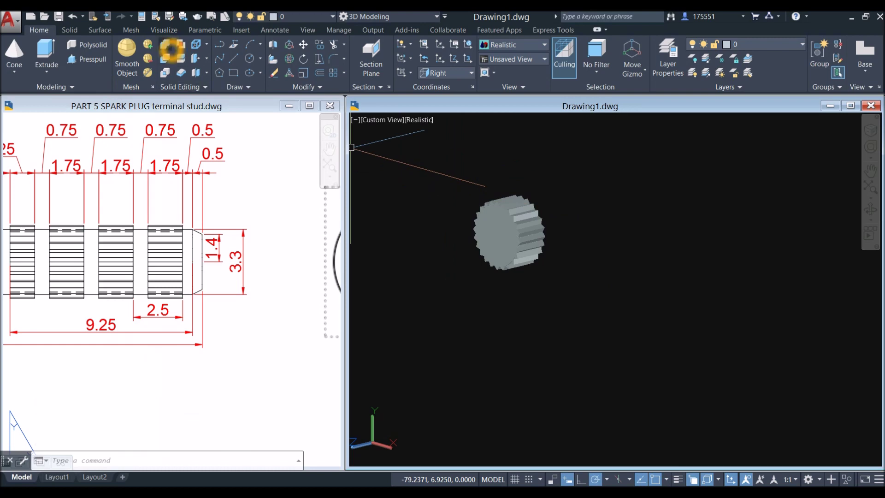
left_click(165, 44)
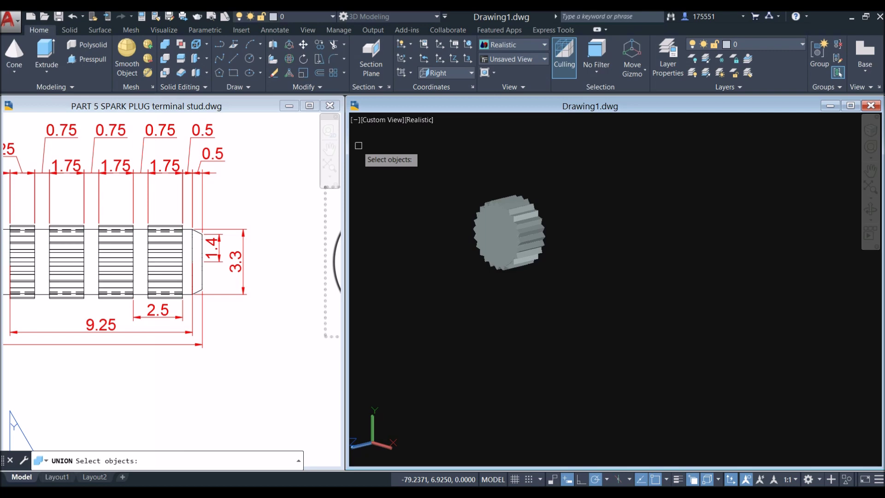
left_click(573, 292)
key("Return")
left_click(531, 234)
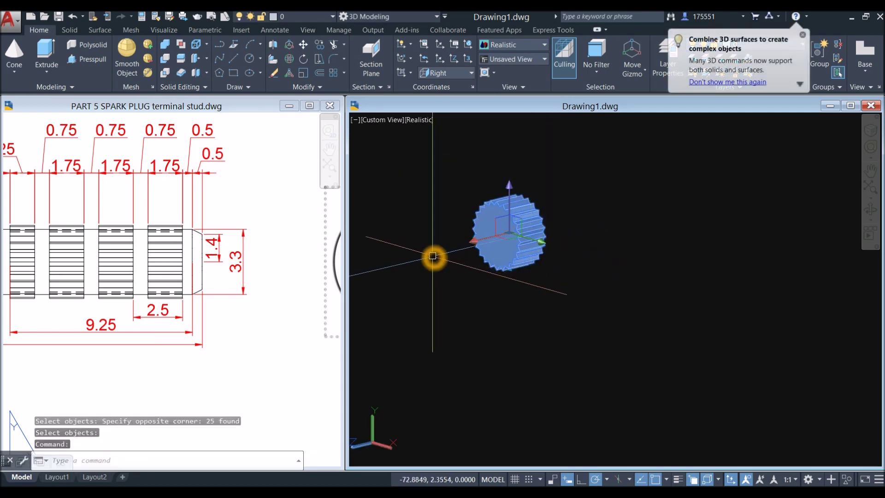
key("Escape")
Move the knurl solid close to the chamfered end of the stud's shank.
scroll(431, 257, "down", 6)
key("Escape")
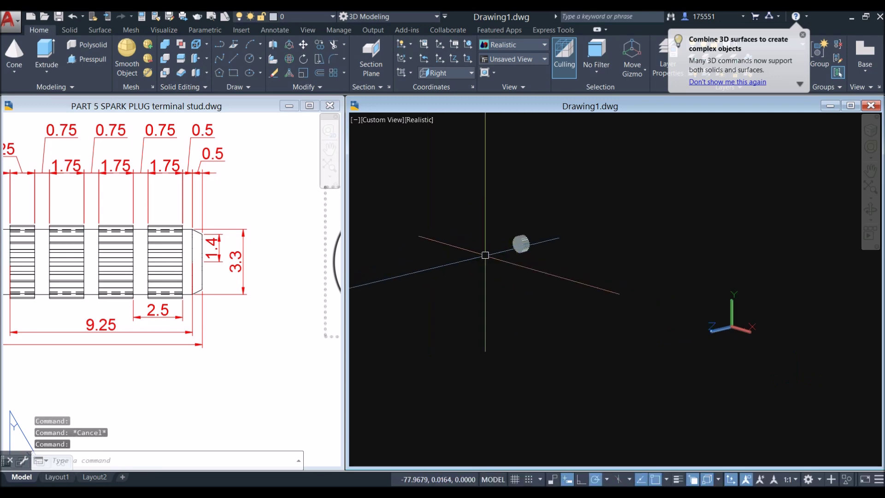
left_click(500, 251)
key("m")
key("Return")
scroll(530, 185, "up", 3)
scroll(511, 205, "up", 4)
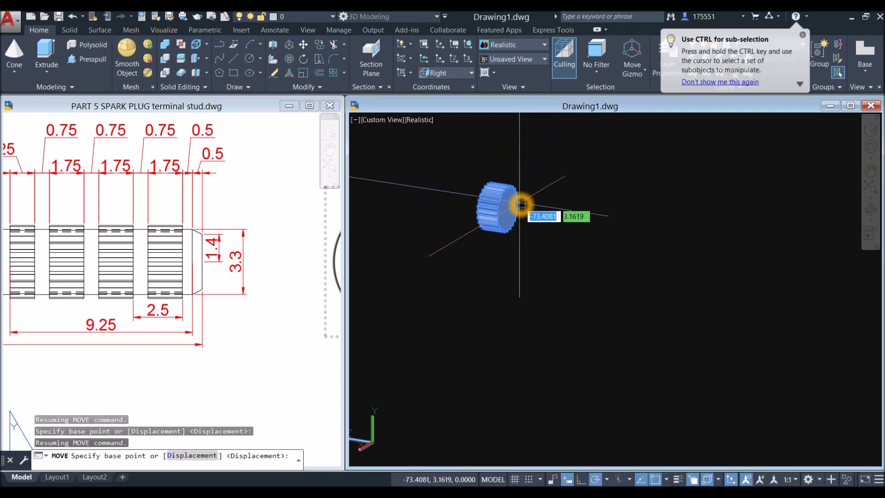
left_click(518, 216)
left_click(386, 128)
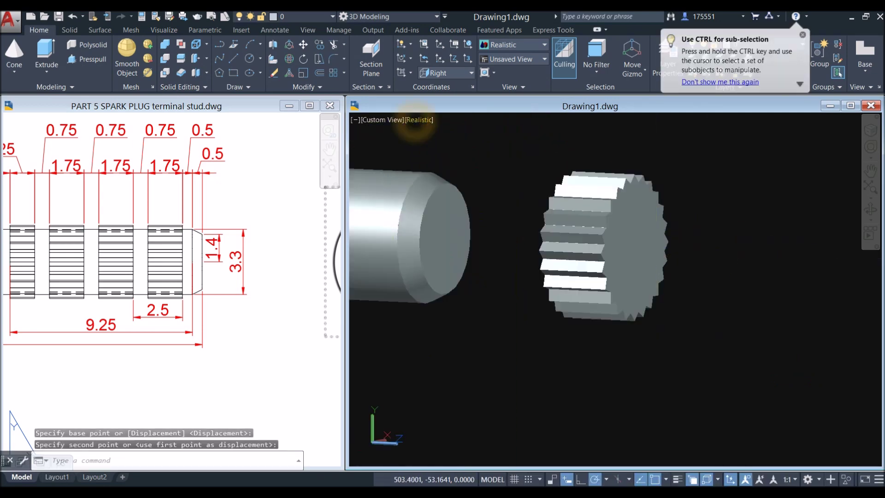
Display the model in Wireframe and move the knurl by its end-face centre onto the centre of the circle where the shank's chamfer begins.
left_click(416, 120)
left_click(438, 233)
middle_click_drag(445, 229, 516, 180, "shift")
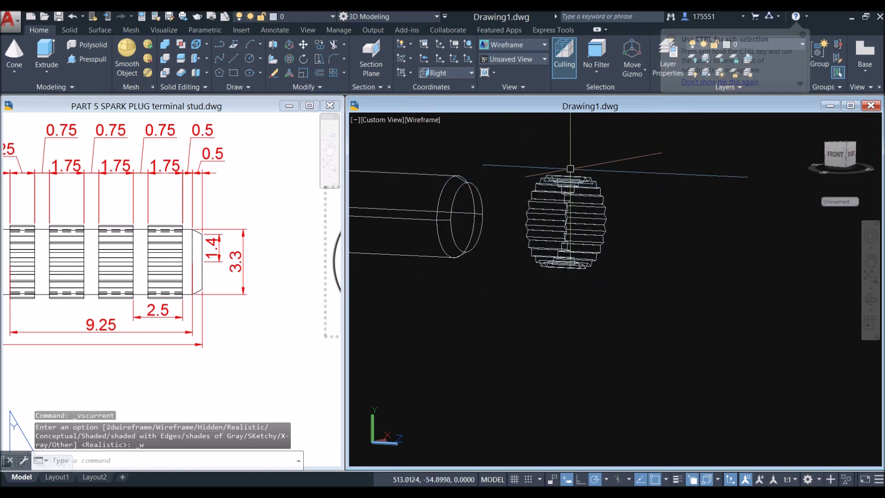
left_click(572, 180)
right_click(569, 134)
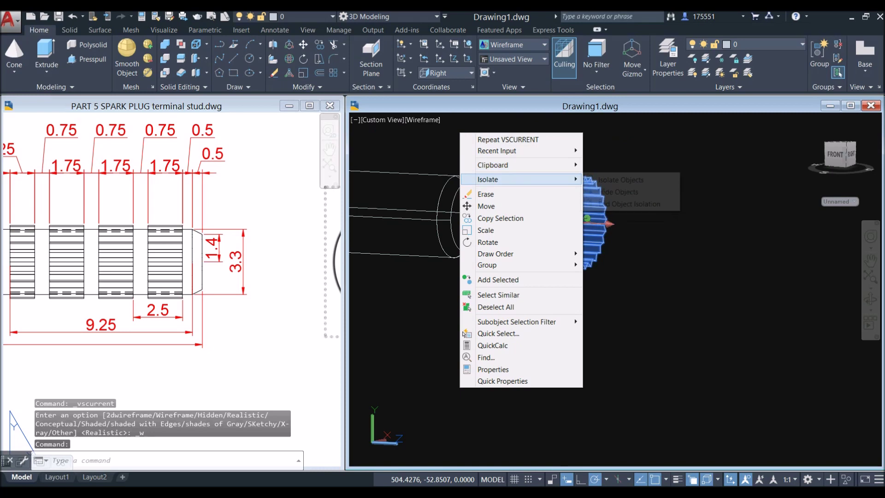
left_click(595, 203)
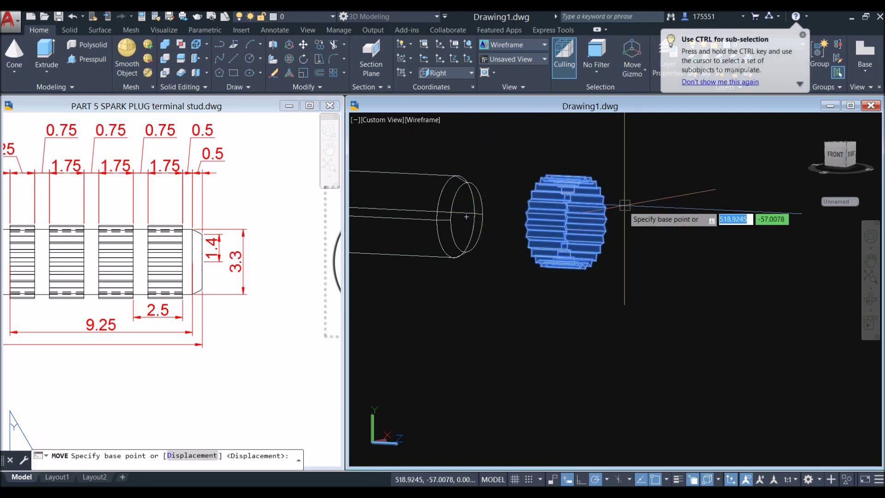
scroll(623, 206, "up", 2)
left_click(577, 227)
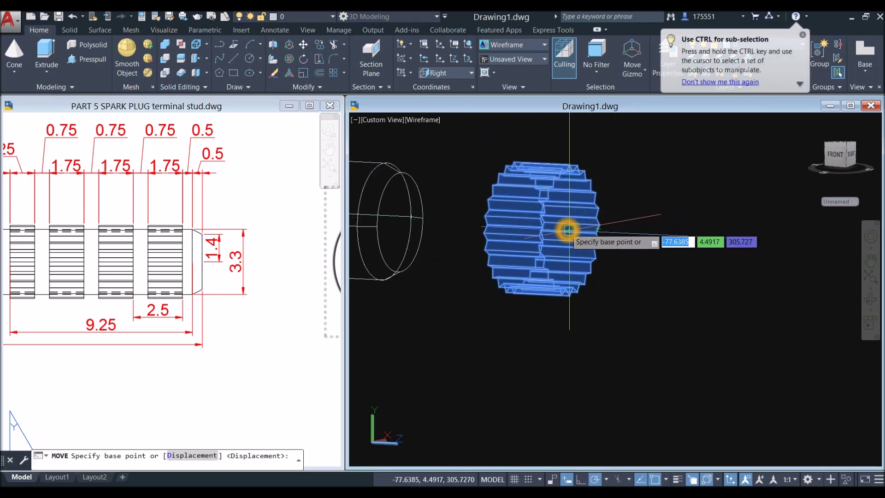
scroll(359, 186, "up", 3)
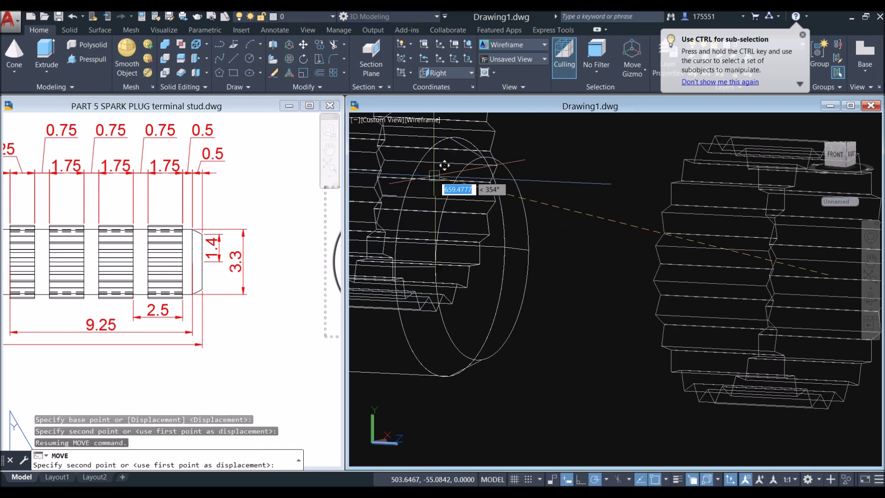
right_click(433, 175, "shift")
left_click(461, 310)
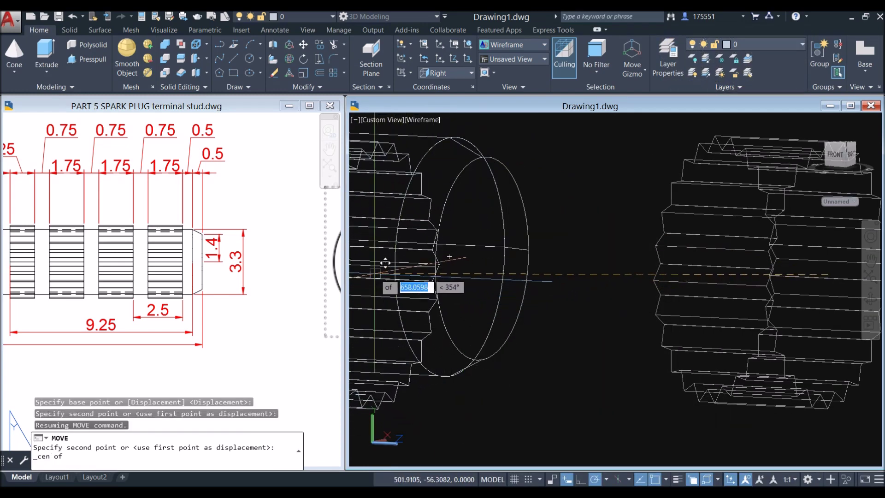
left_click(393, 261)
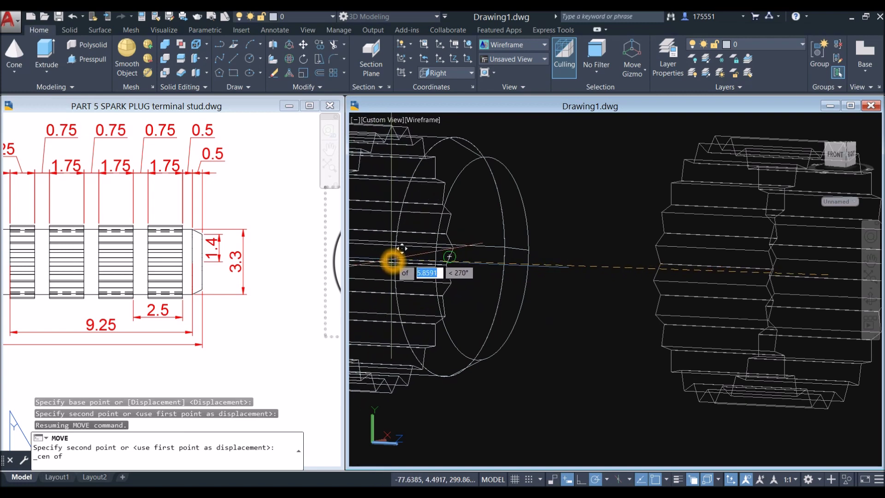
Display the model in the X-Ray visual style and set it to the Front view.
scroll(392, 260, "down", 10)
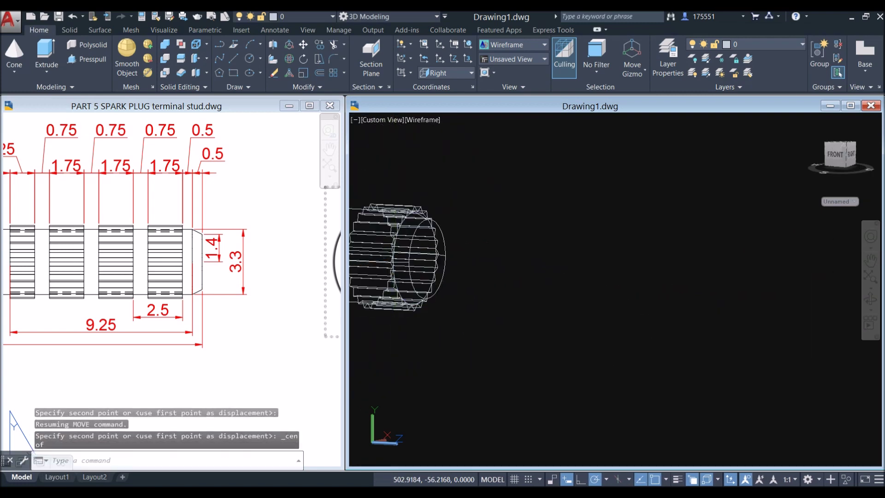
left_click(429, 120)
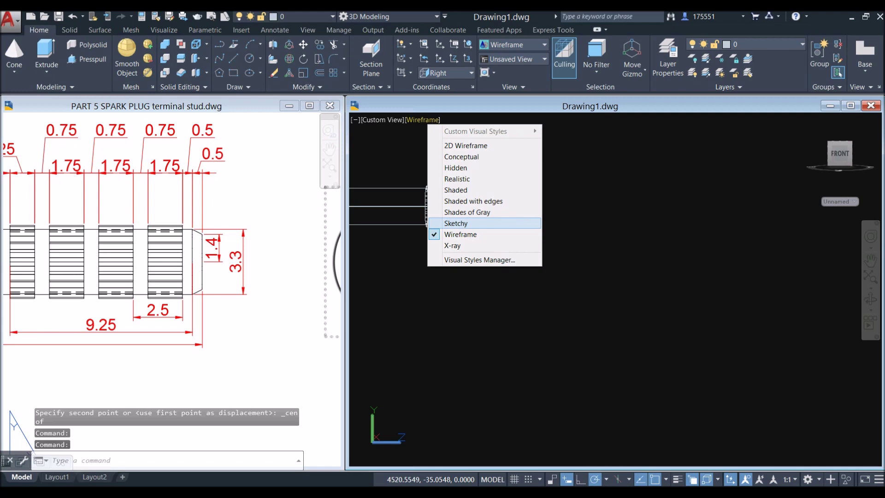
left_click(452, 248)
scroll(457, 243, "up", 4)
middle_click_drag(510, 257, 468, 255, "shift")
left_click(377, 120)
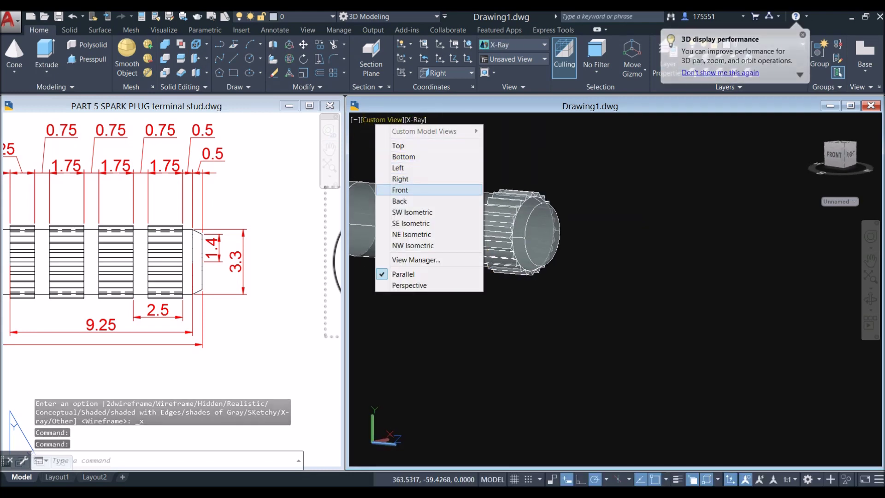
left_click(401, 190)
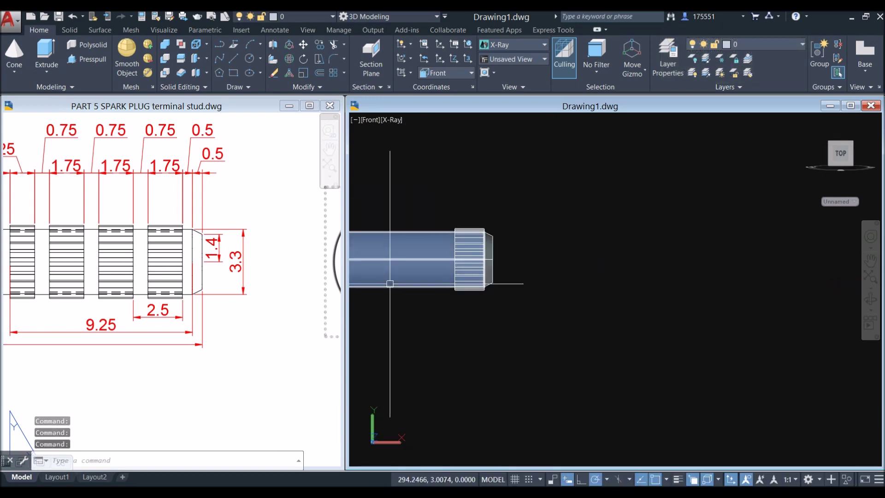
Check the end gap in the drawing and move the knurl 0.5 along the shank, away from the chamfer.
left_click(173, 322)
scroll(198, 279, "up", 4)
scroll(198, 279, "up", 3)
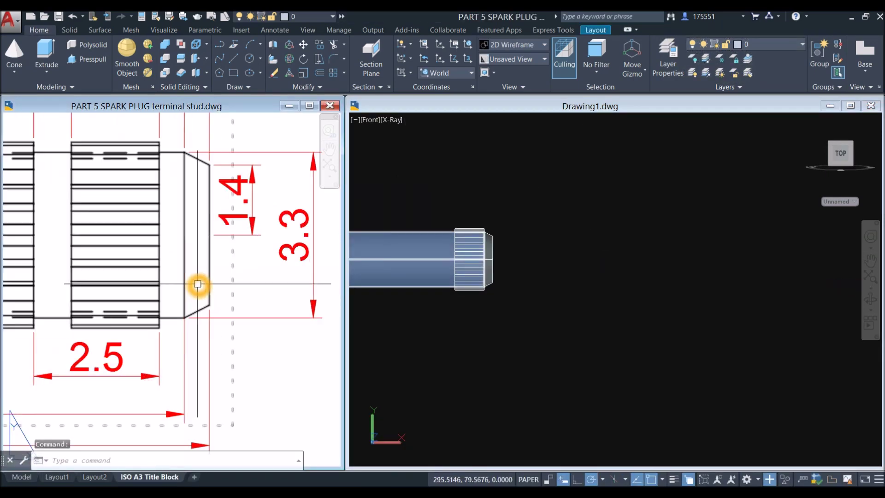
scroll(171, 273, "down", 5)
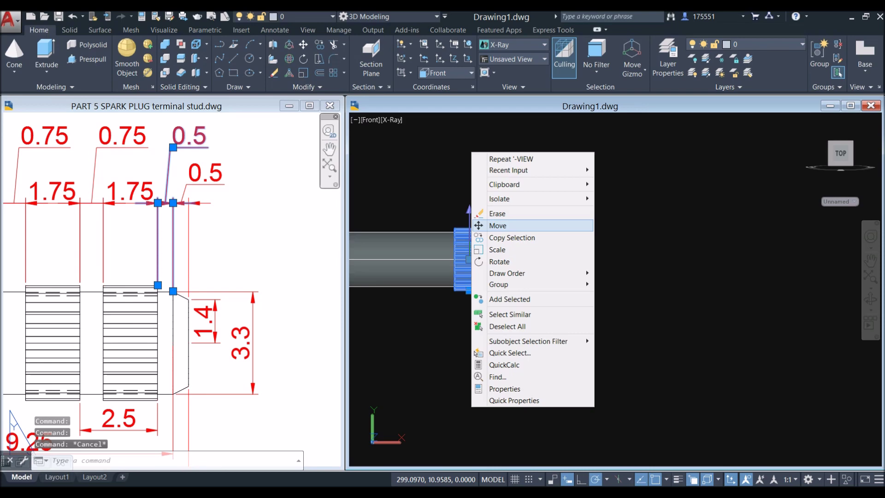
left_click(497, 225)
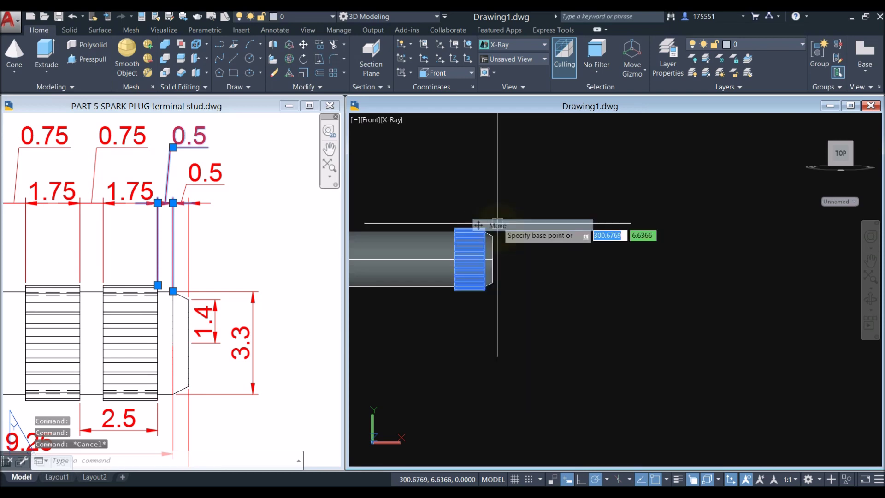
left_click(517, 171)
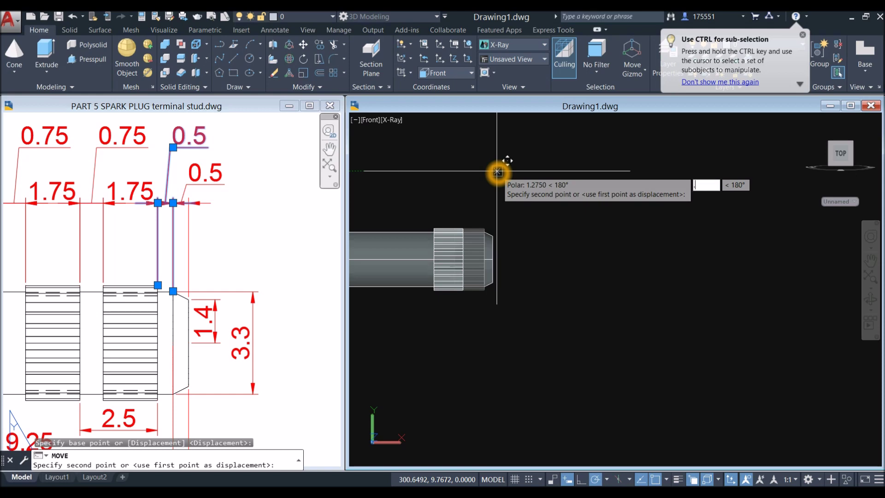
key("Return")
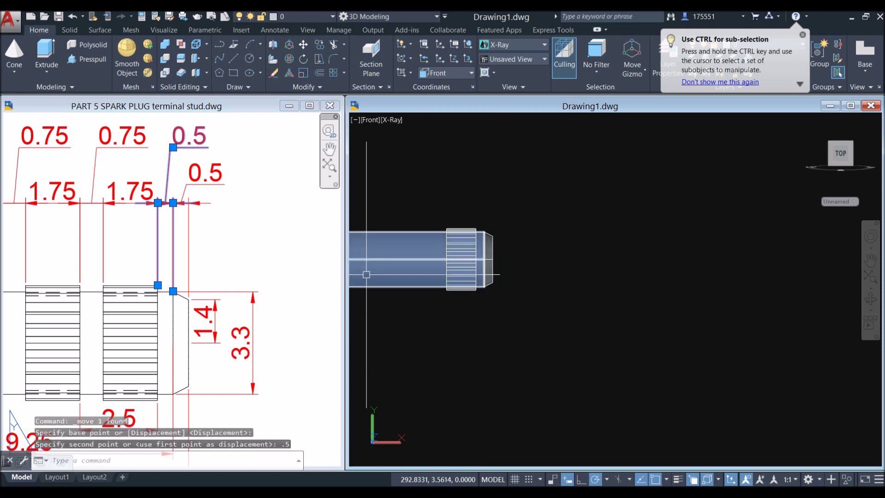
Check the knurl spacing in the drawing, try moving the knurl 2.5 along the shank, and undo the move.
left_click(199, 363)
scroll(196, 299, "down", 3)
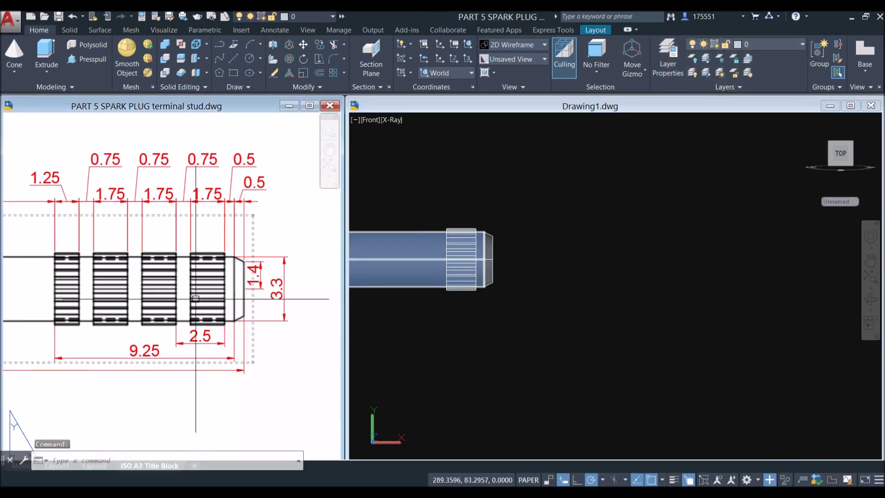
scroll(244, 341, "up", 2)
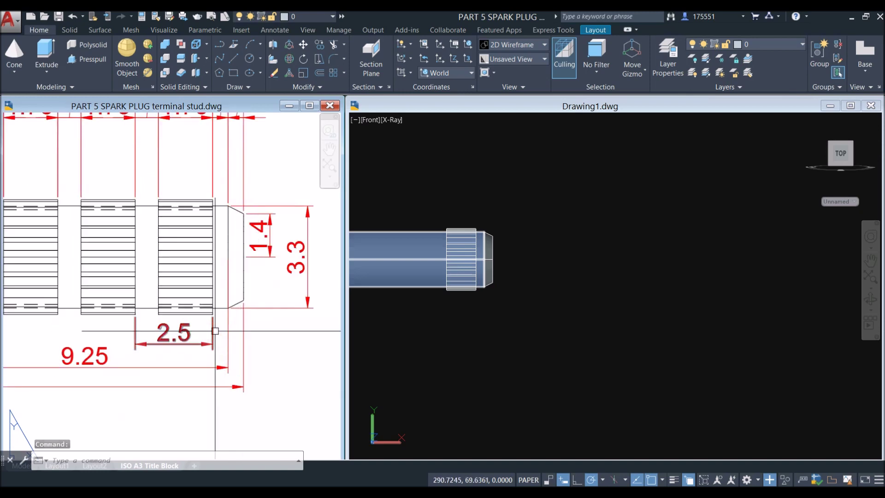
left_click(439, 310)
key("ctrl+z")
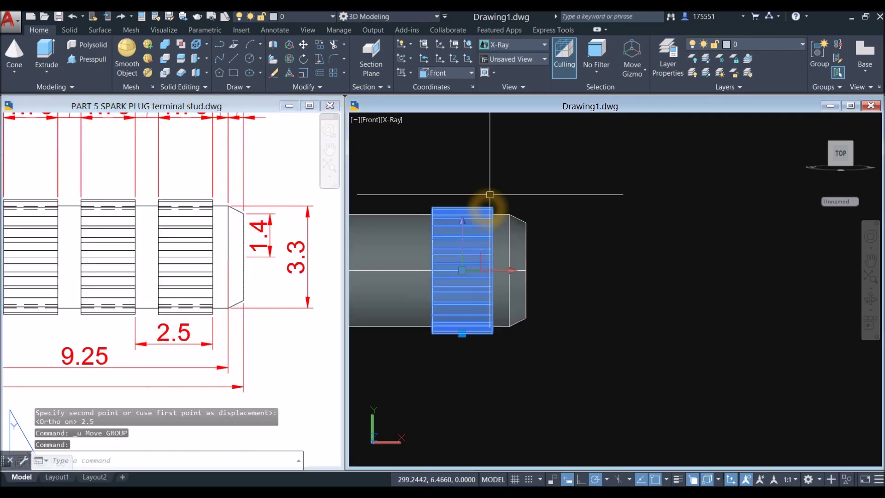
Copy the knurl by its end-face centre 2.5 along the shank, away from the chamfer.
right_click(570, 158)
left_click(576, 245)
right_click(551, 241, "shift")
left_click(597, 354)
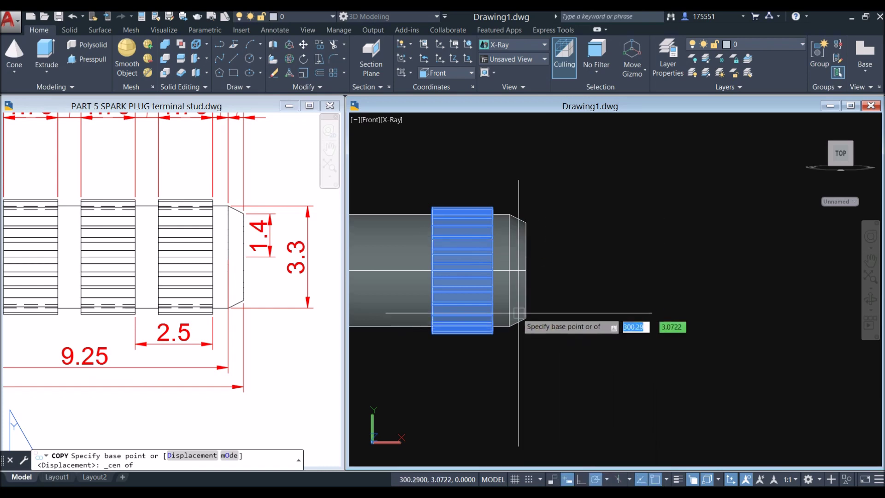
left_click(492, 273)
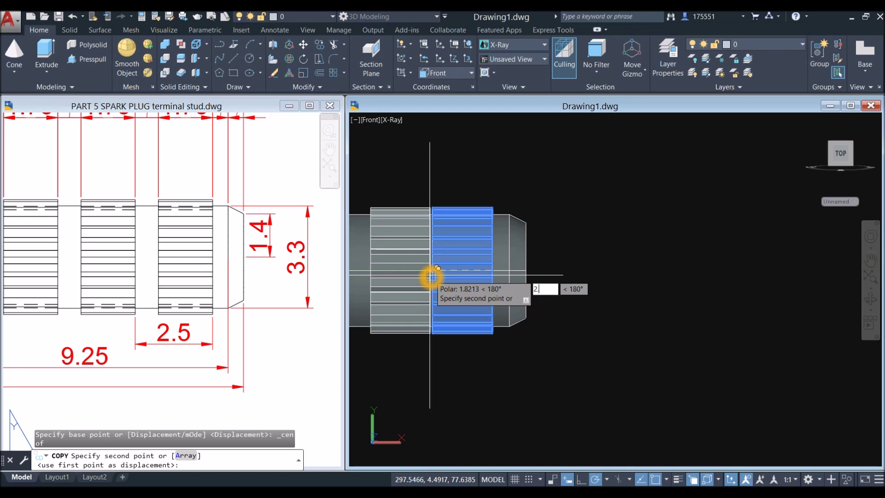
key("Return")
scroll(500, 297, "down", 4)
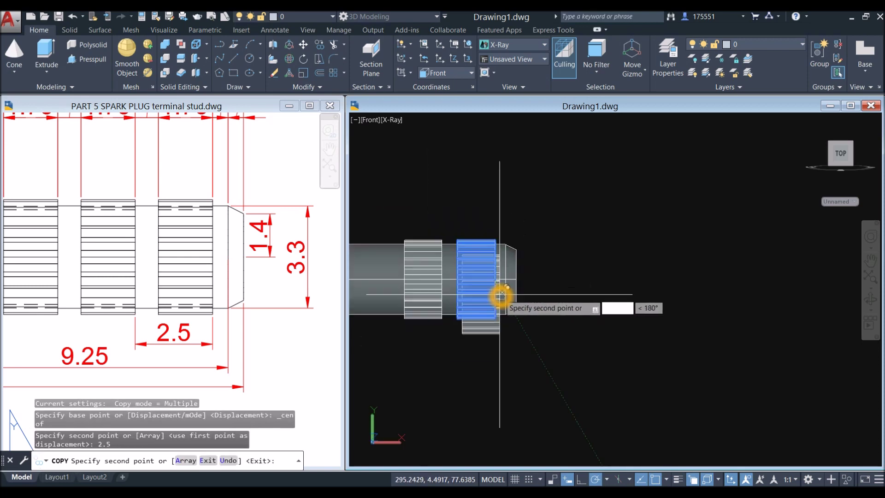
right_click(485, 213)
left_click(493, 221)
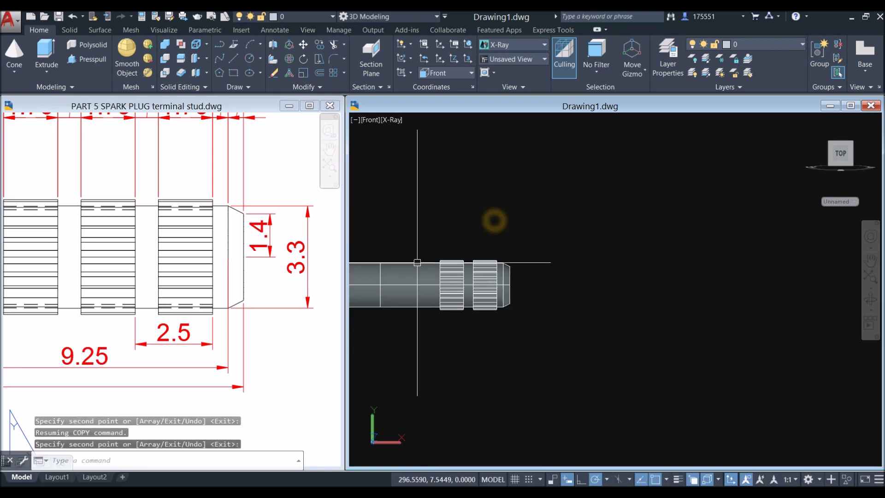
Copy the second knurl another 2.5 along the shank, using end-face centres, to make the third knurl.
scroll(391, 273, "up", 5)
left_click(476, 236)
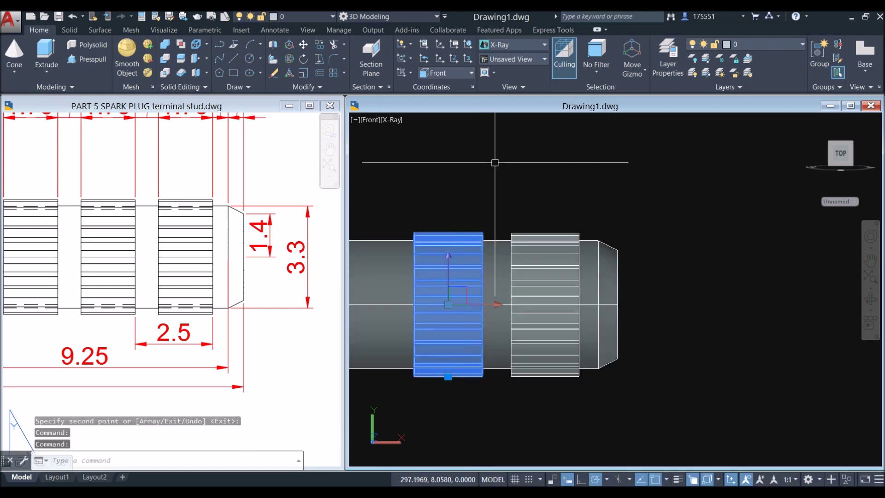
right_click(497, 165)
left_click(511, 251)
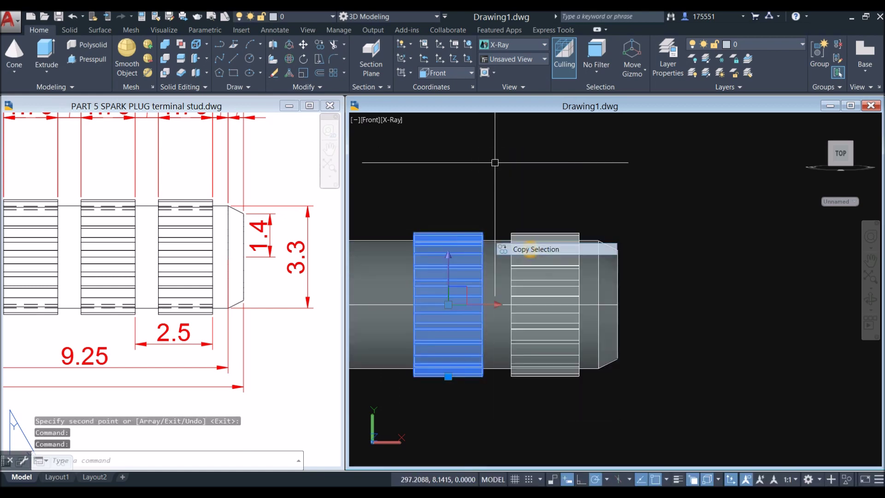
scroll(530, 314, "up", 5)
scroll(532, 307, "down", 5)
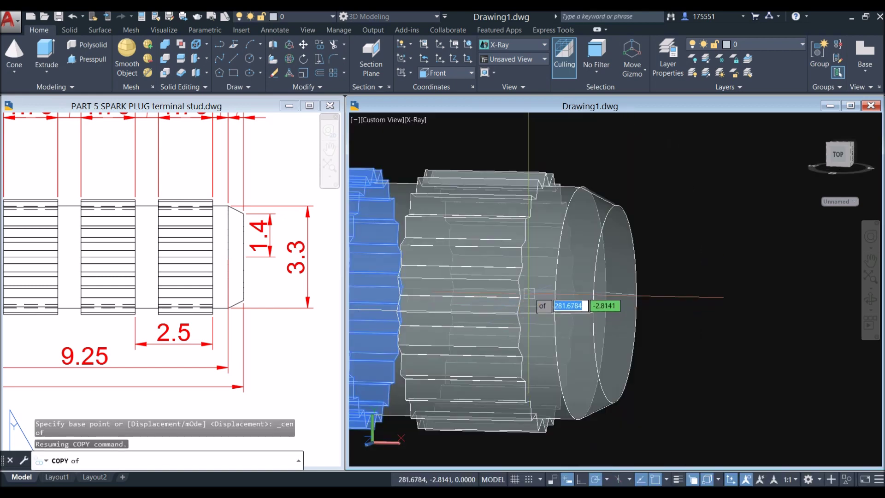
right_click(530, 297, "shift")
left_click(567, 158)
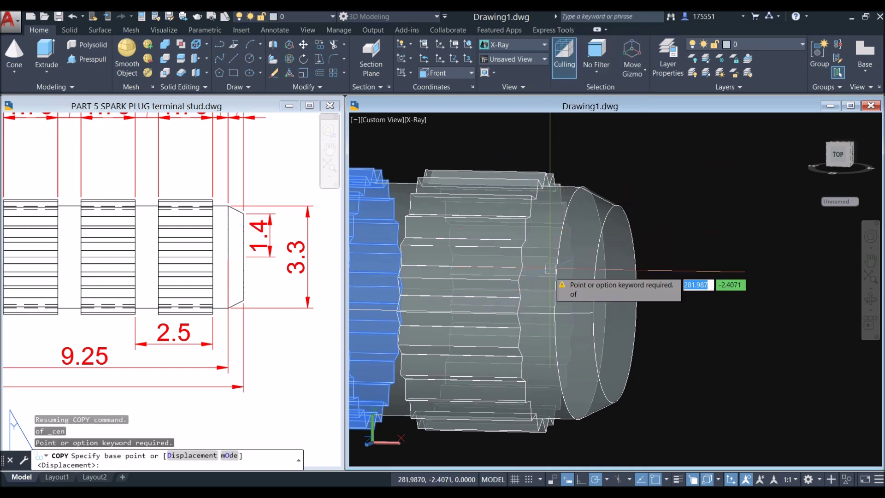
left_click(550, 305)
scroll(523, 300, "down", 3)
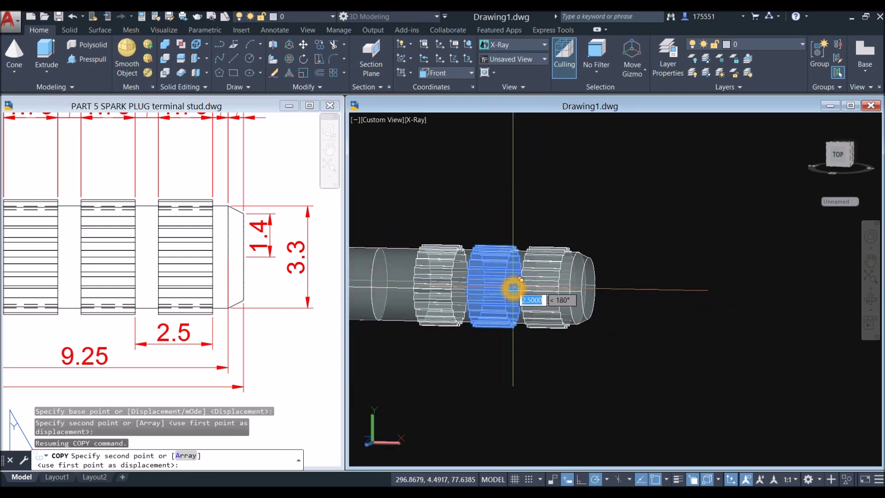
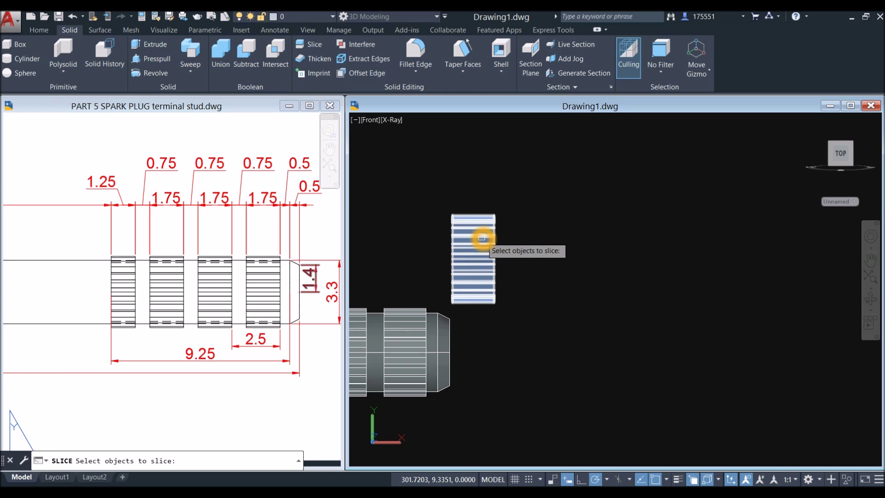
key("Escape")
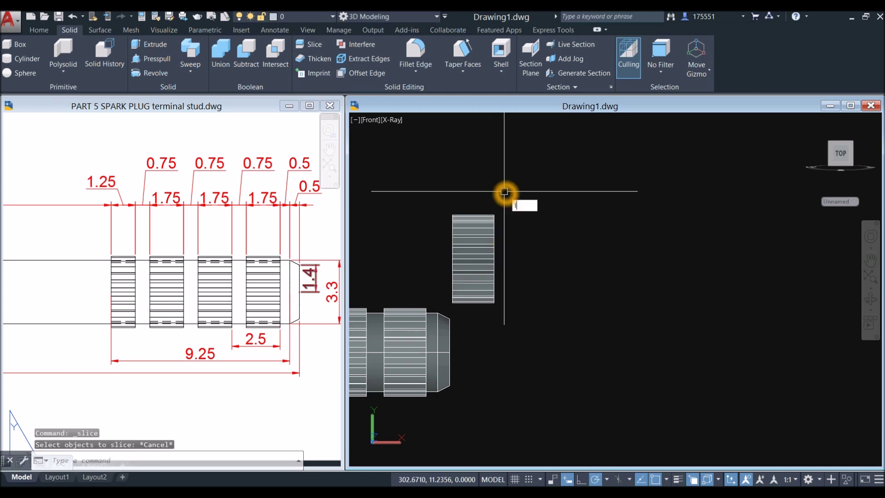
type("l")
key("Return")
scroll(503, 191, "up", 3)
right_click(466, 203, "shift")
left_click(465, 203)
right_click(436, 311, "shift")
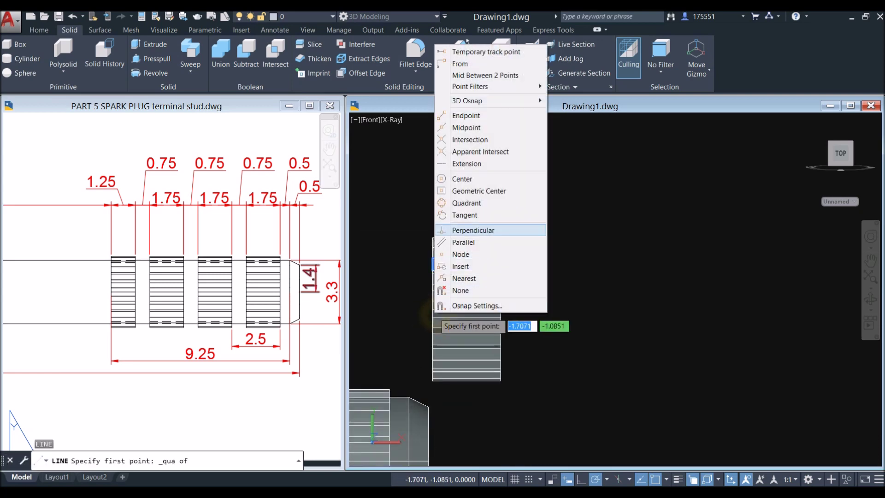
left_click(484, 180)
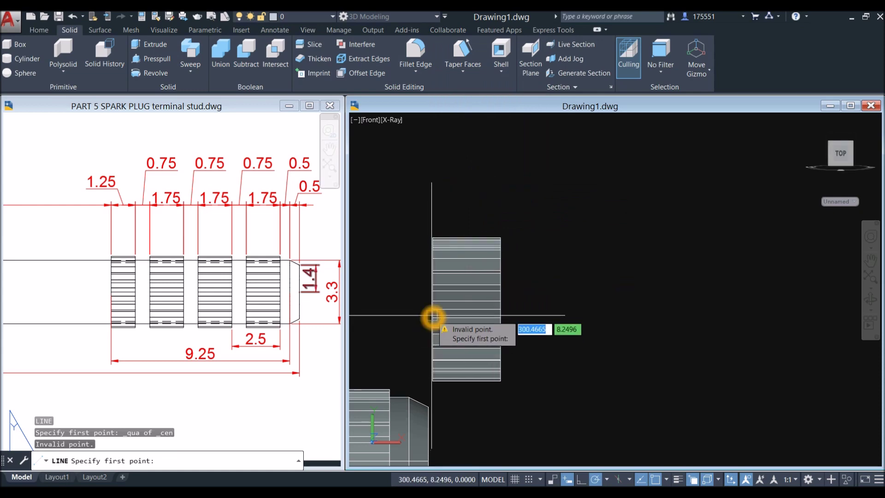
key("Escape")
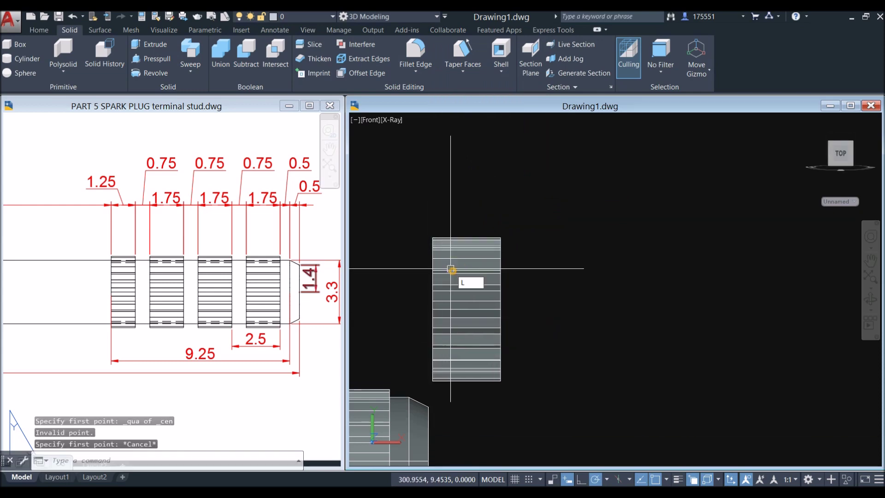
Draw a guide line from the spare knurl's inner end-face centre 1.25 along its axis, continuing vertically beyond the knurl's outline.
key("Return")
right_click(404, 221, "shift")
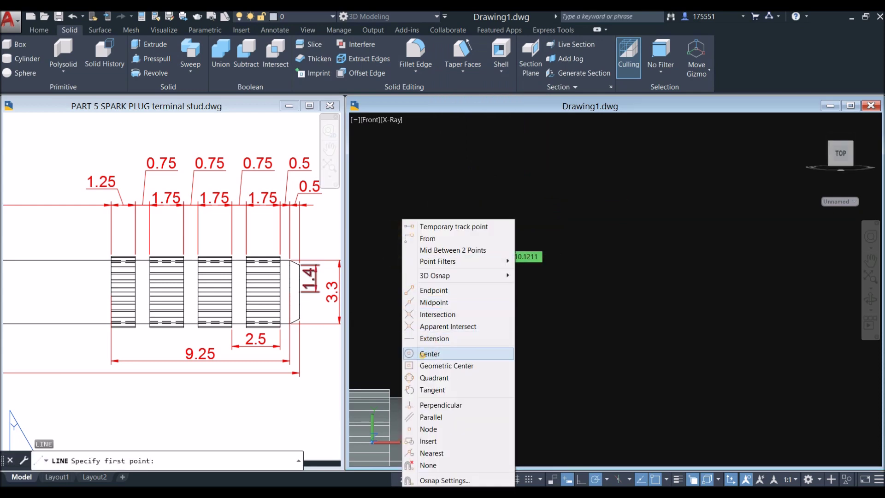
left_click(430, 354)
left_click(434, 312)
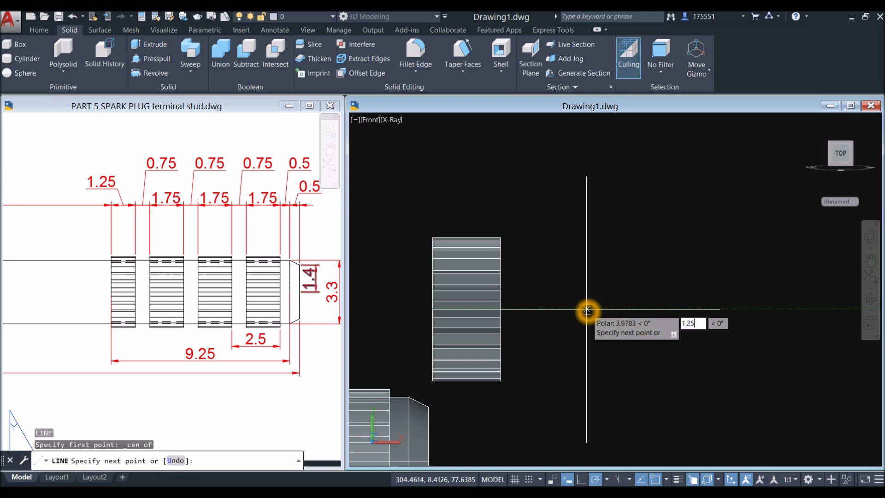
key("Return")
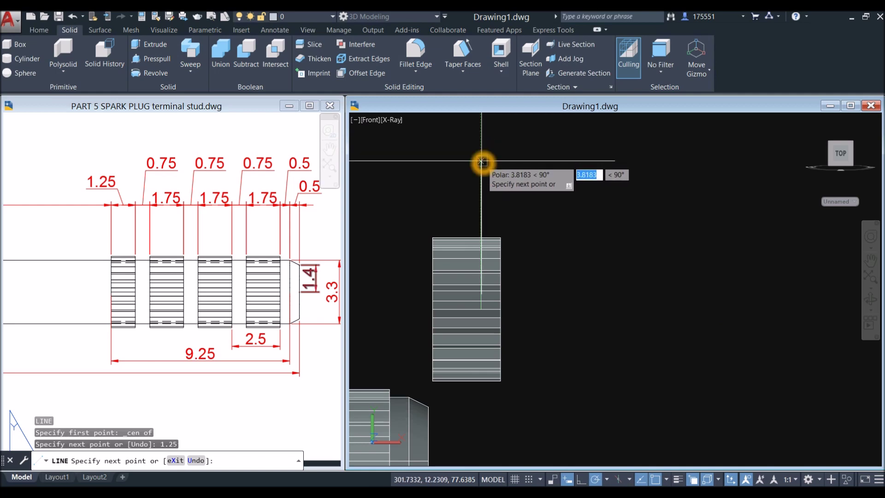
left_click(481, 138)
right_click(494, 89)
left_click(513, 93)
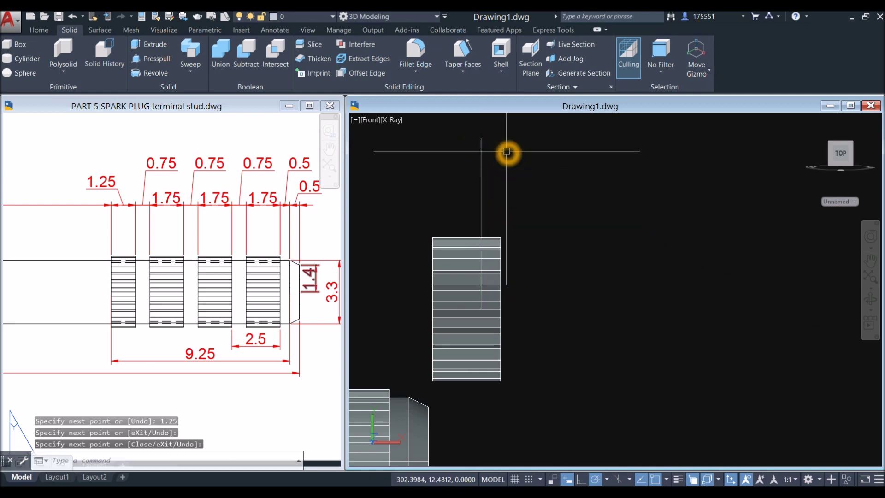
left_click(481, 167)
key("Escape")
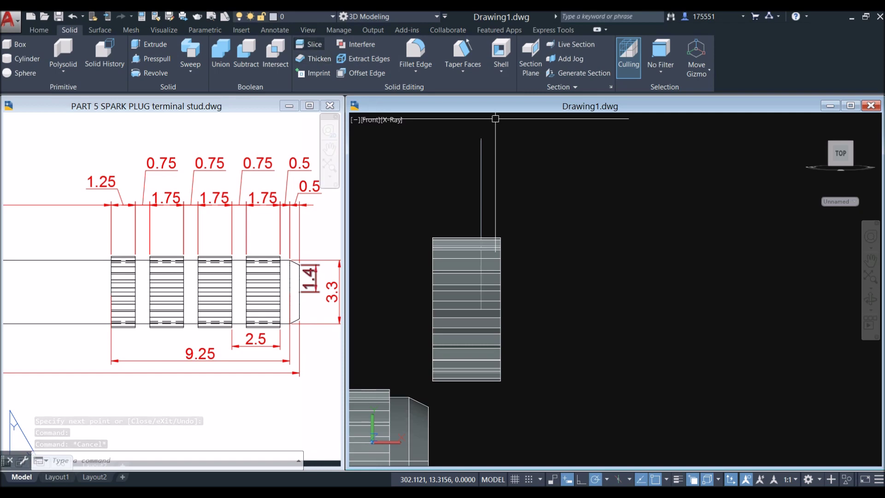
Slice the spare knurl along the vertical guide line, keeping only the 1.25-long piece.
left_click(314, 44)
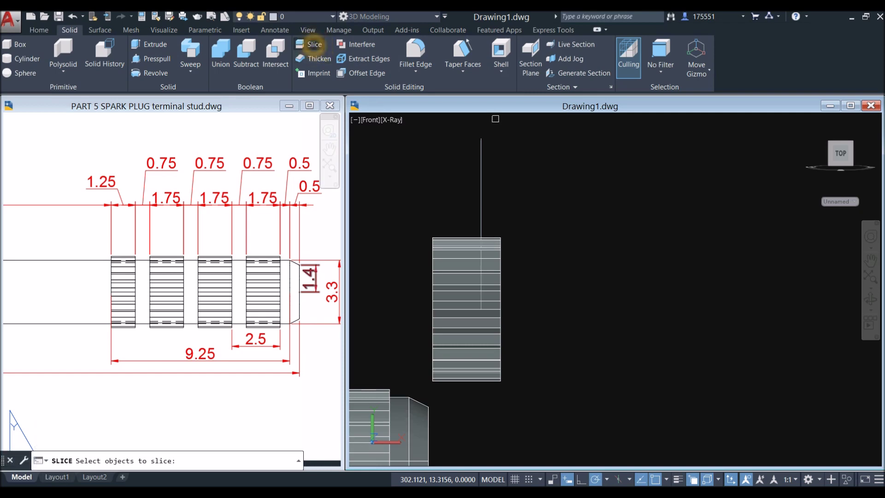
left_click(449, 243)
right_click(516, 174)
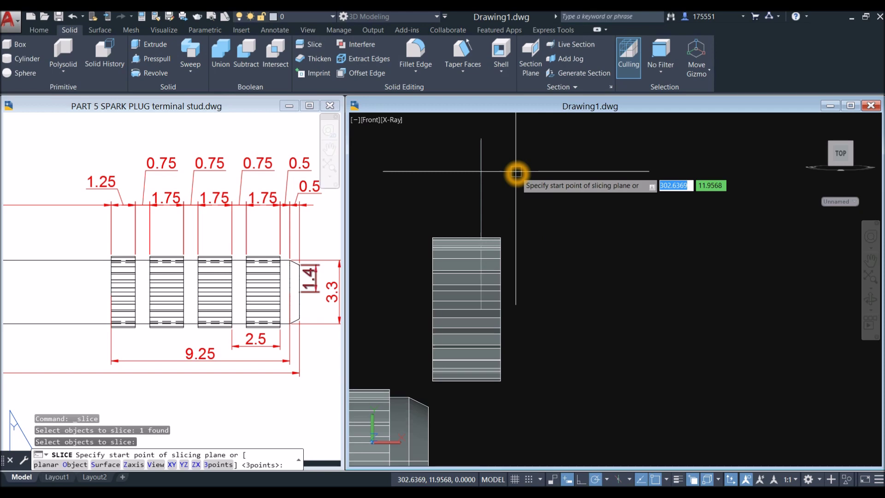
left_click(481, 138)
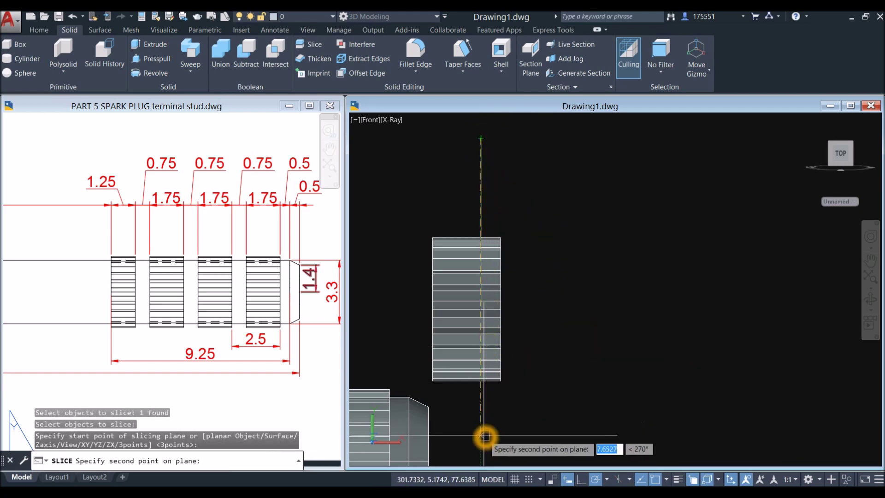
middle_click_drag(484, 436, 479, 346)
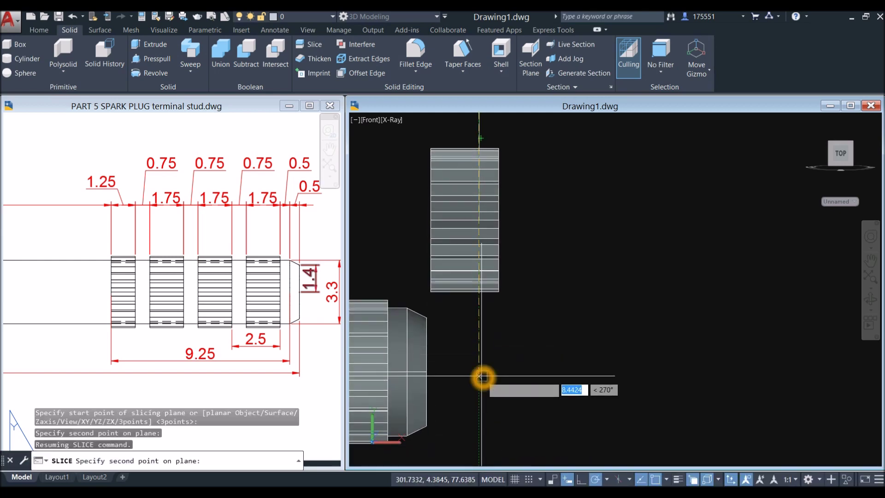
left_click(482, 377)
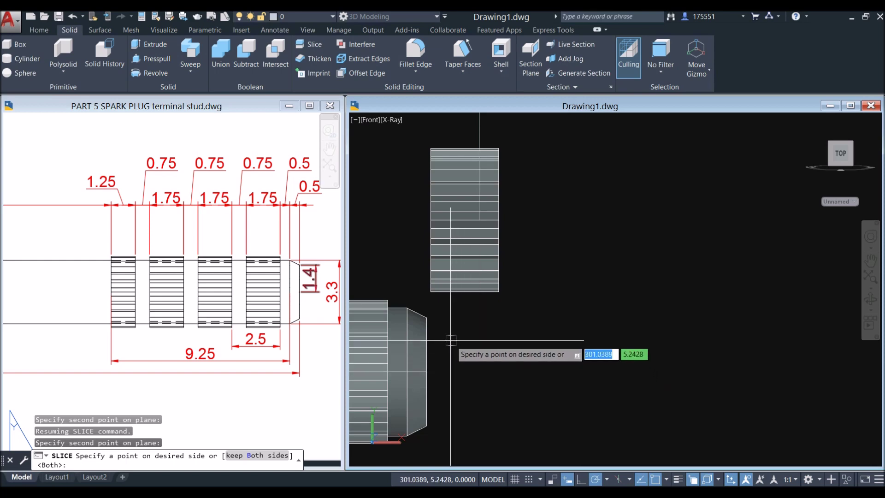
left_click(397, 207)
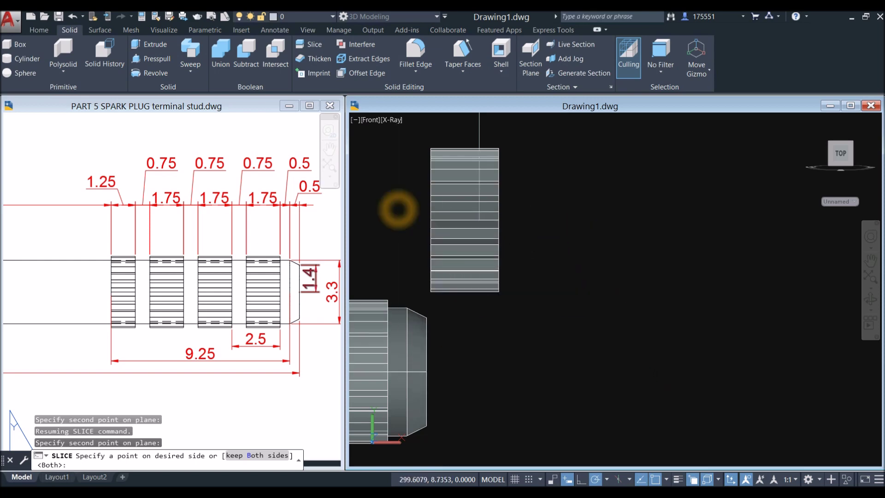
Move the shortened knurl by its inner end-face centre onto the centre of the shank circle where the knurled section begins.
scroll(406, 206, "down", 2)
middle_click_drag(405, 210, 457, 239)
scroll(485, 237, "down", 2)
left_click(484, 237)
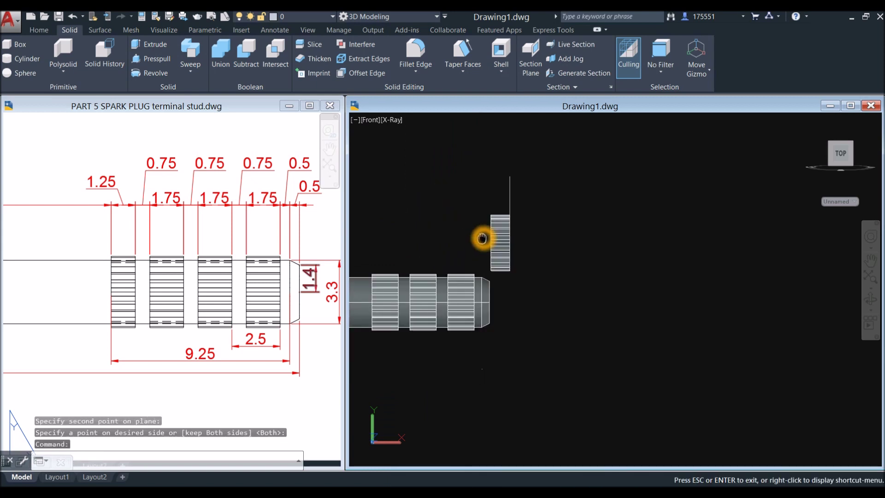
scroll(500, 234, "up", 2)
left_click(500, 229)
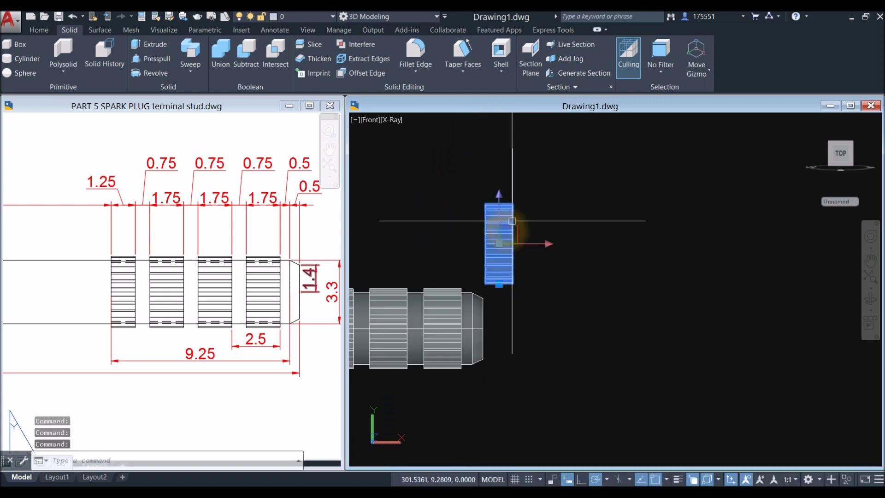
right_click(548, 186)
left_click(571, 259)
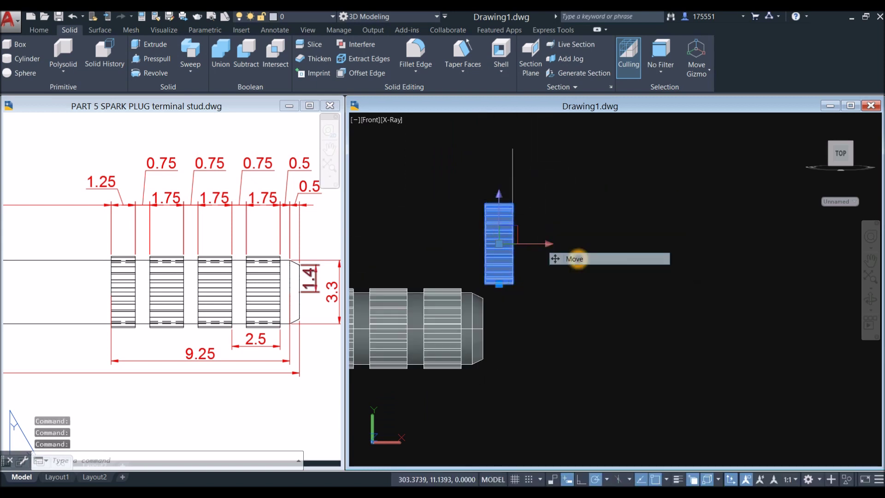
middle_click_drag(510, 263, 475, 275, "shift")
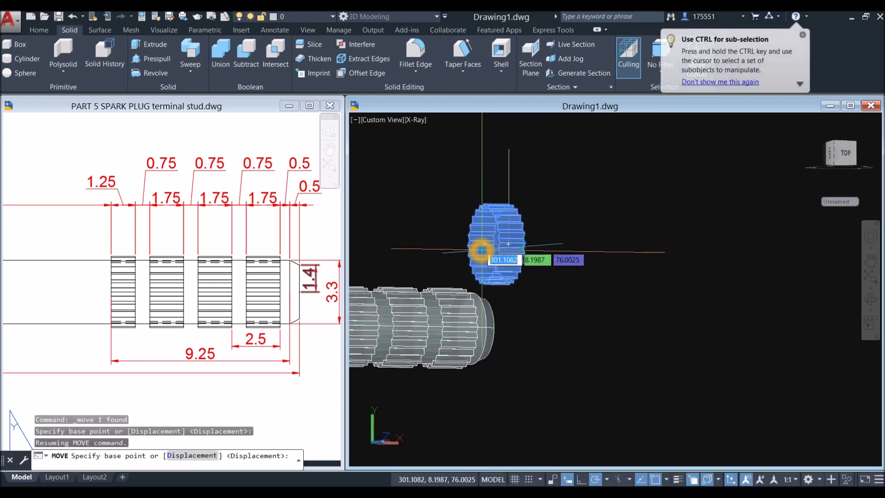
scroll(481, 245, "up", 3)
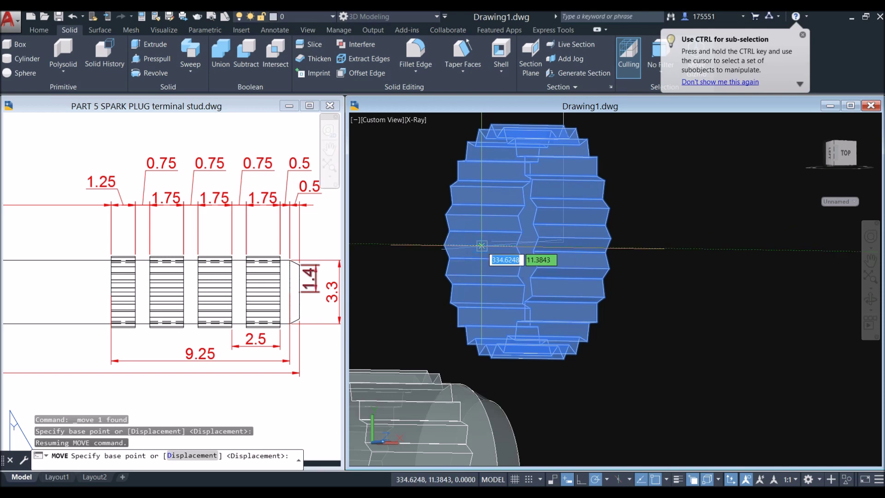
left_click(493, 247)
scroll(478, 248, "down", 5)
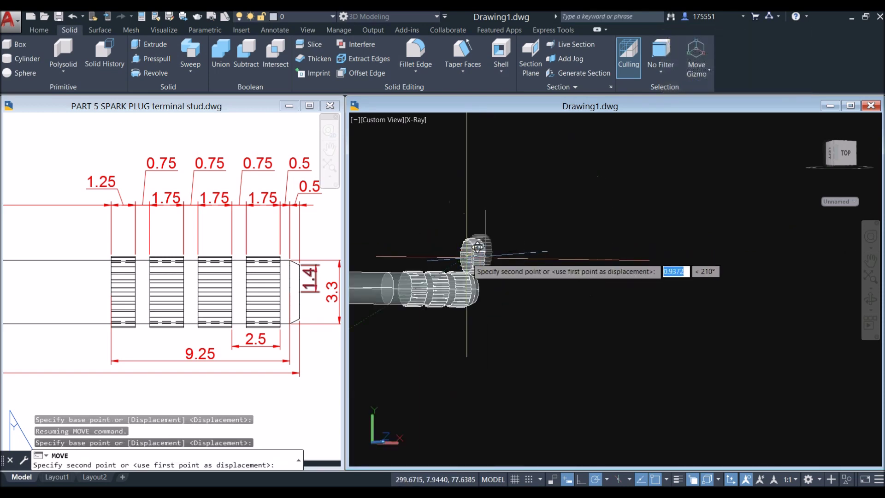
scroll(393, 272, "up", 3)
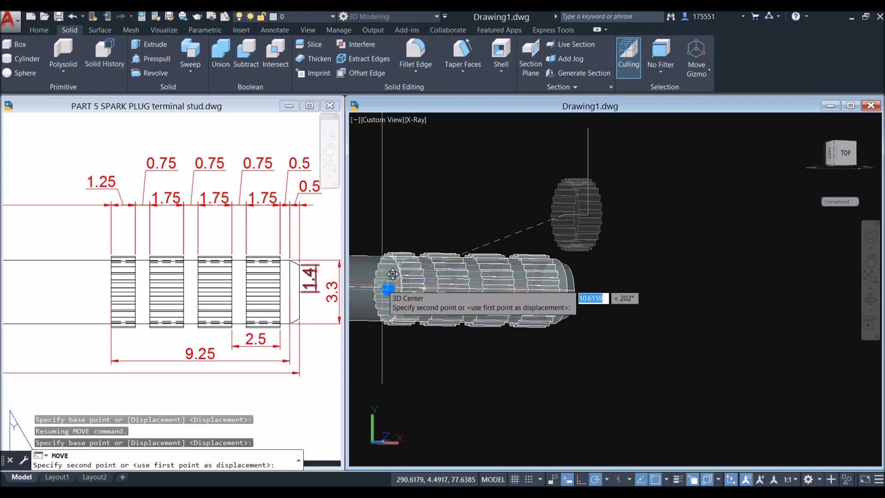
scroll(392, 282, "up", 3)
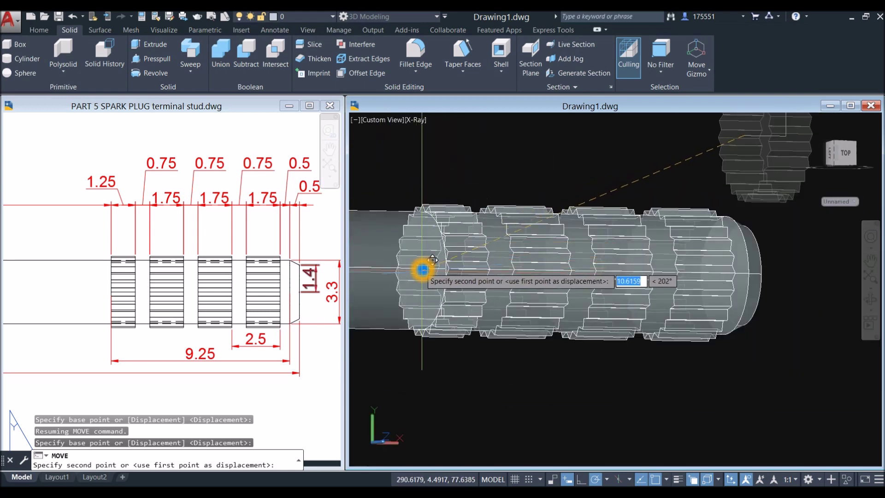
left_click(422, 270)
middle_click_drag(409, 271, 613, 253, "shift")
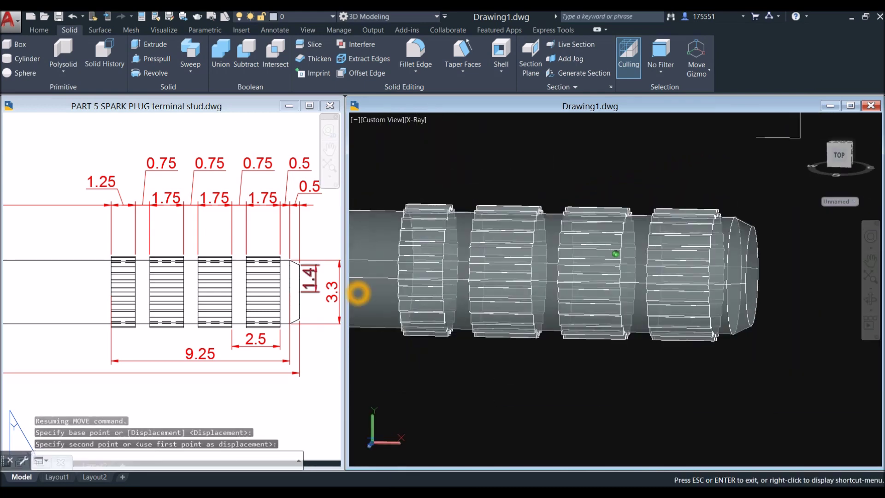
middle_click_drag(368, 287, 618, 310, "shift")
scroll(618, 311, "down", 5)
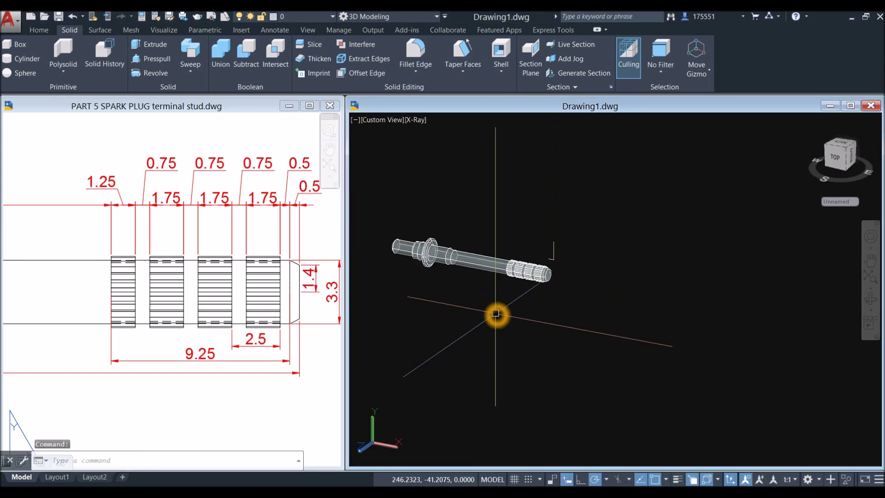
Unite the stud body and all four knurls into a single solid.
scroll(495, 313, "up", 2)
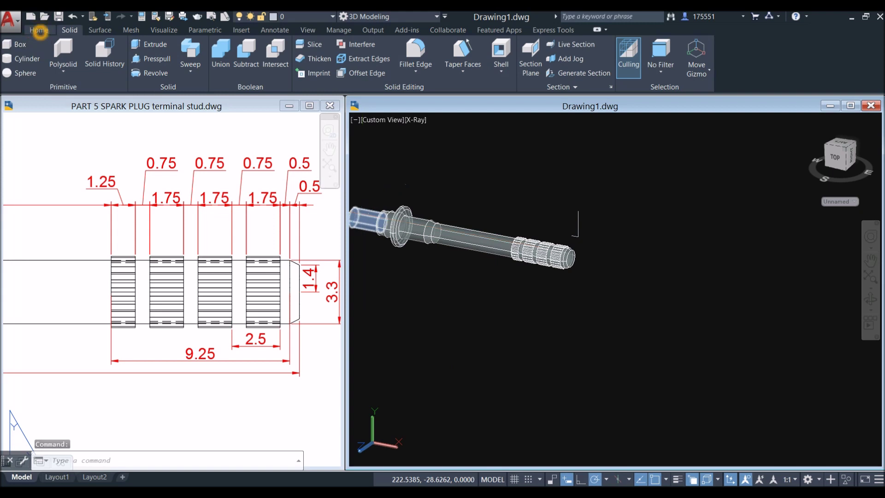
left_click(39, 30)
left_click(463, 147)
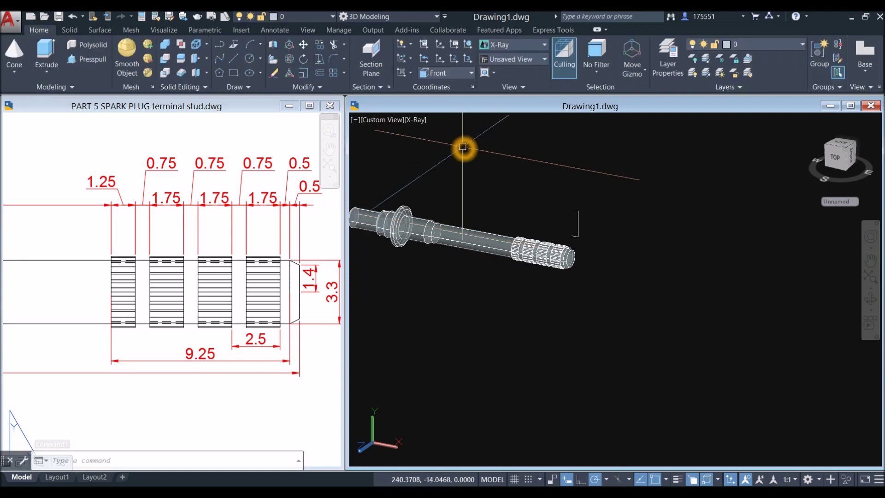
type("uni")
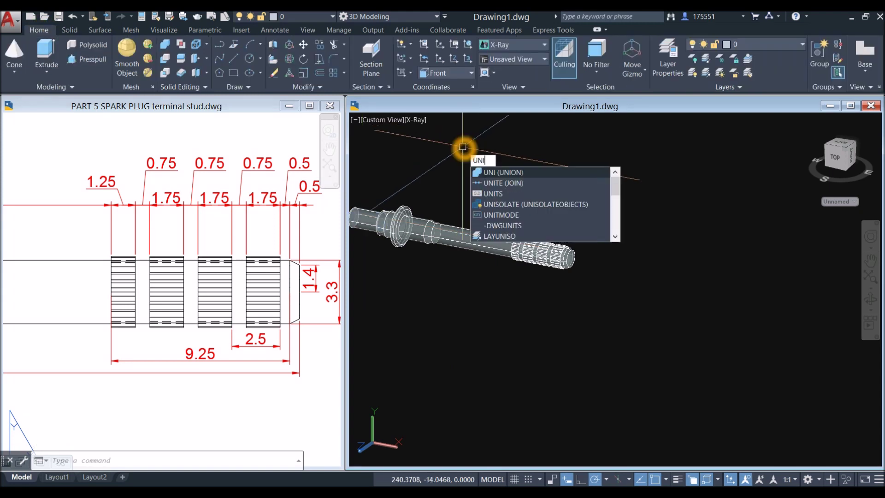
key("Return")
left_click(392, 146)
left_click(537, 255)
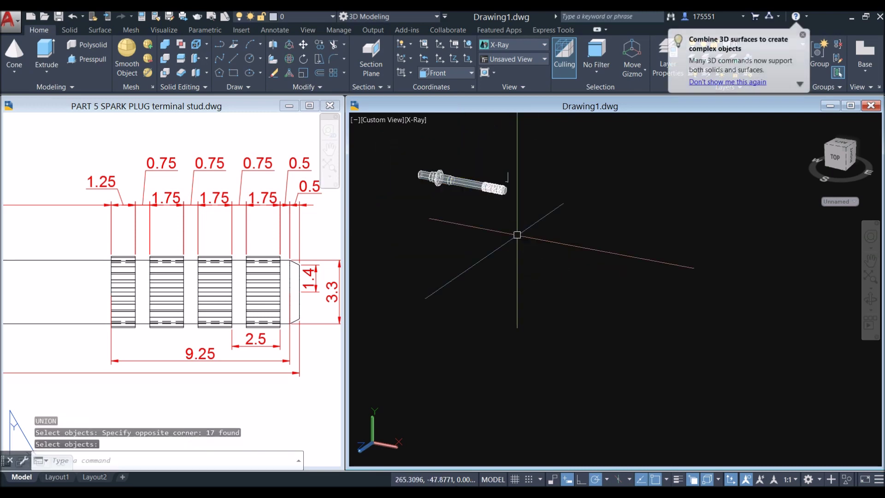
key("Return")
left_click(471, 181)
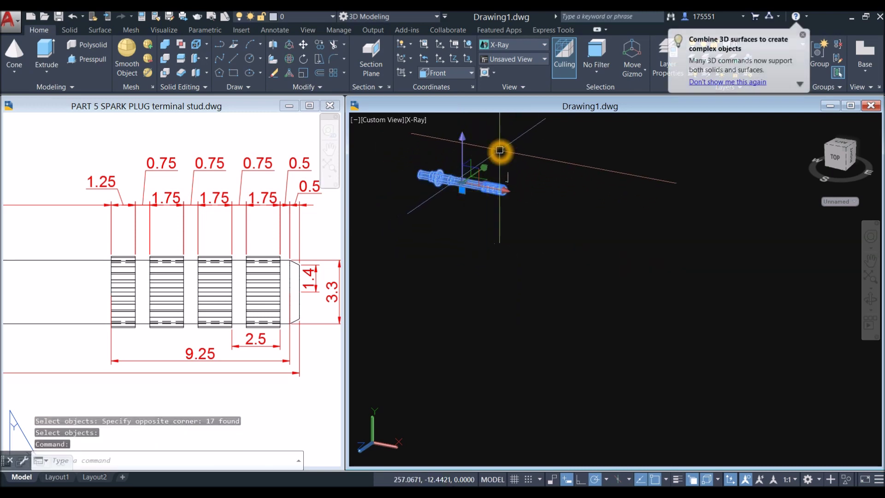
key("Escape")
Erase the leftover guide lines beside the knurled end of the stud.
scroll(500, 149, "up", 5)
left_click(504, 187)
left_click(584, 288)
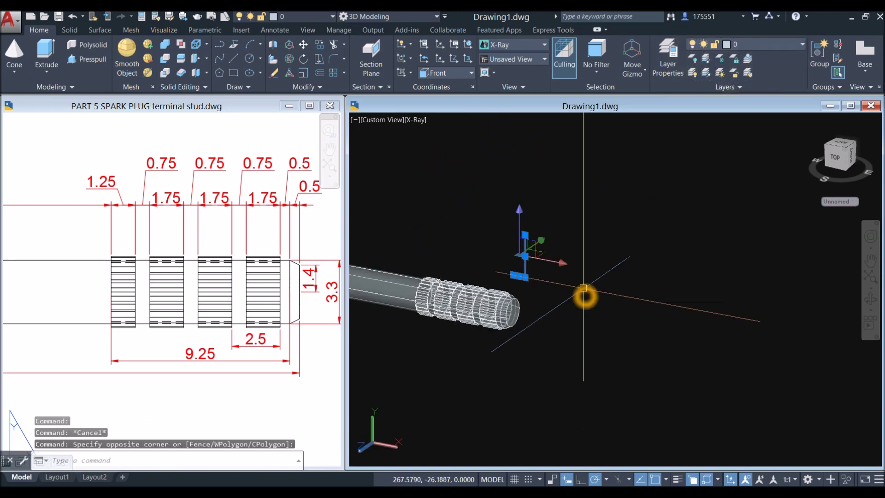
key("Escape")
Examine the flange and its rounded transition to the 3.8 shank section in the dimensioned reference drawing.
left_click(242, 309)
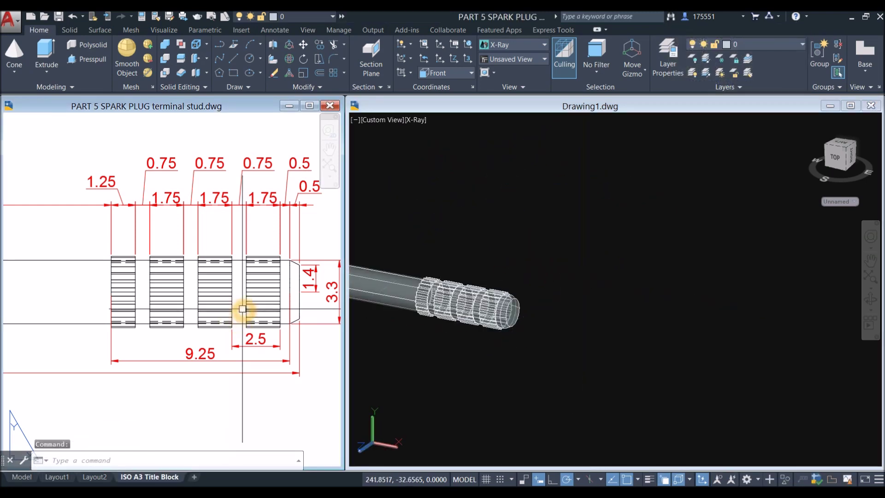
scroll(243, 309, "down", 5)
double_click(179, 291)
scroll(179, 291, "up", 2)
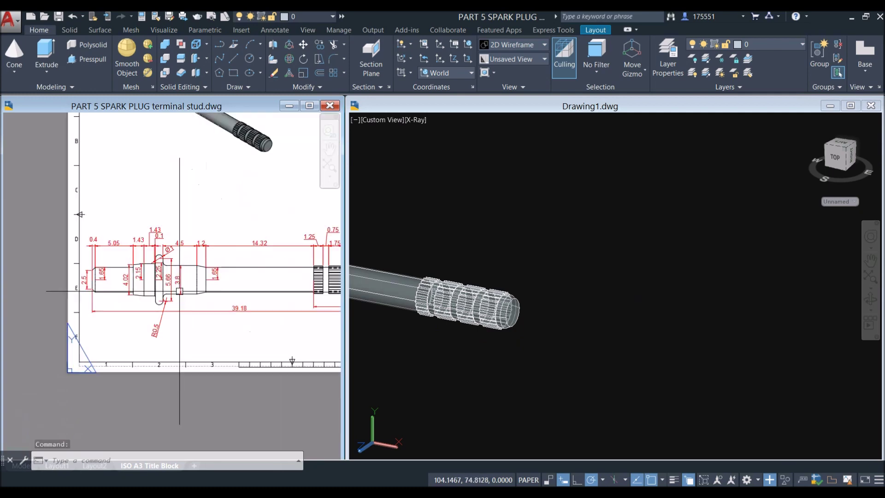
scroll(179, 291, "up", 2)
scroll(147, 229, "up", 4)
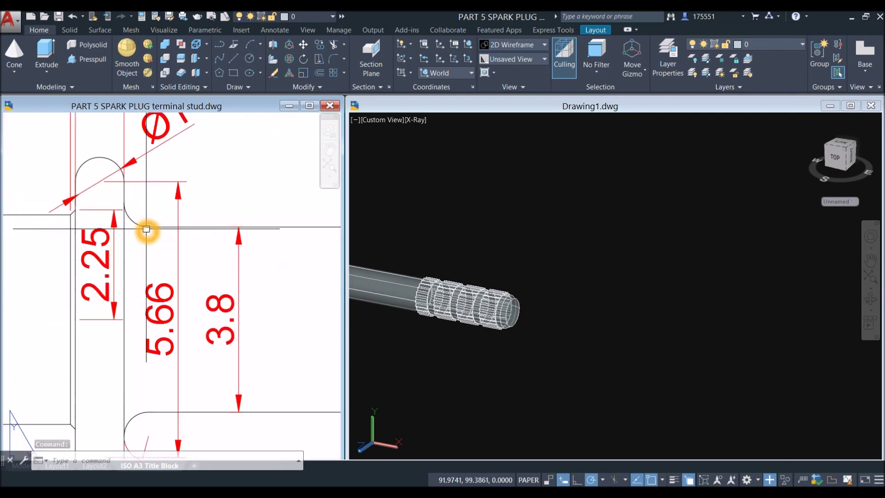
Display the 3D stud in the Shaded with edges visual style.
left_click(459, 257)
middle_click_drag(449, 259, 552, 253)
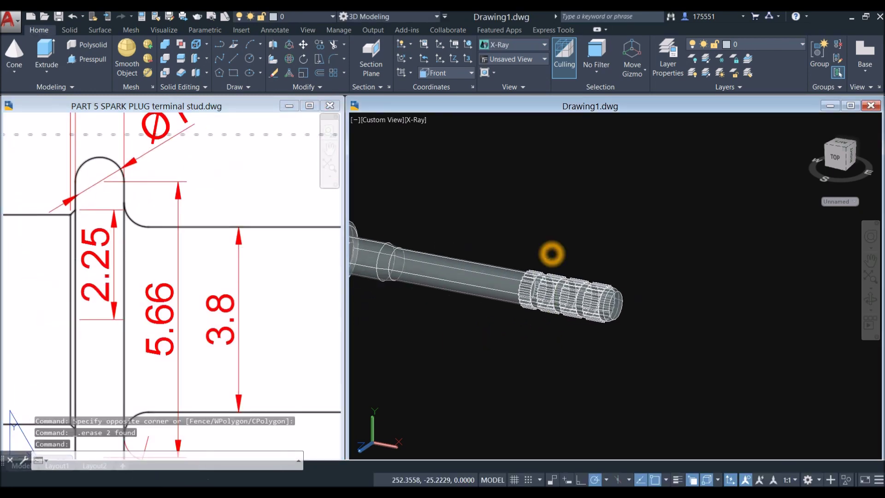
scroll(552, 253, "down", 2)
scroll(443, 253, "up", 2)
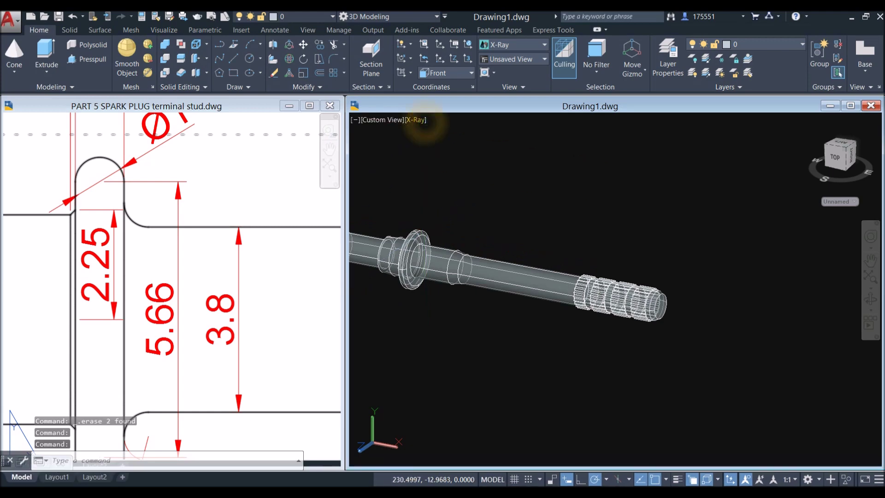
left_click(424, 121)
left_click(464, 201)
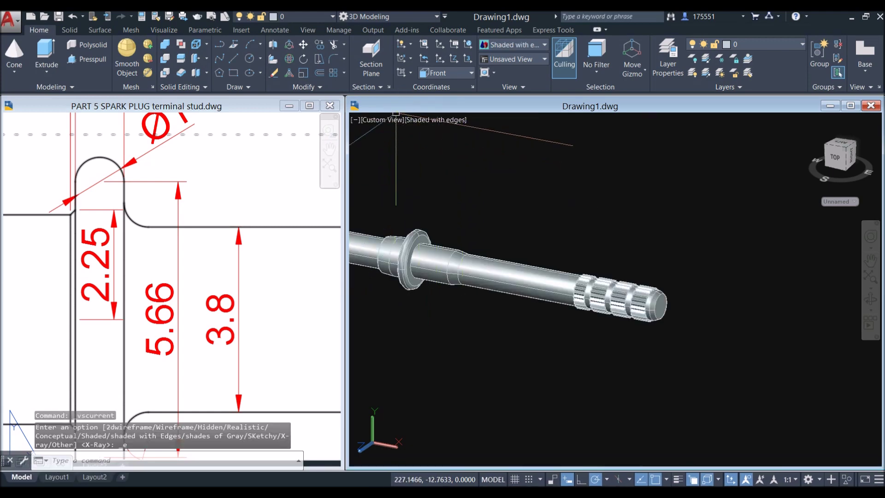
left_click(70, 30)
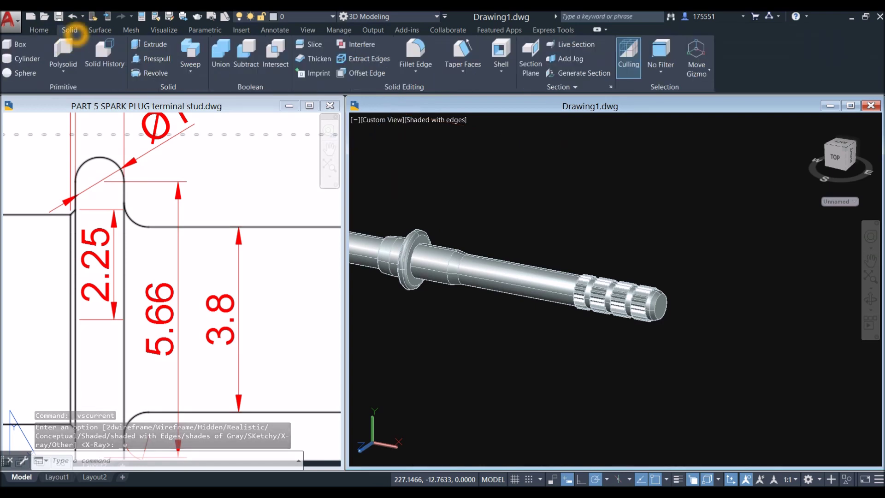
left_click(416, 50)
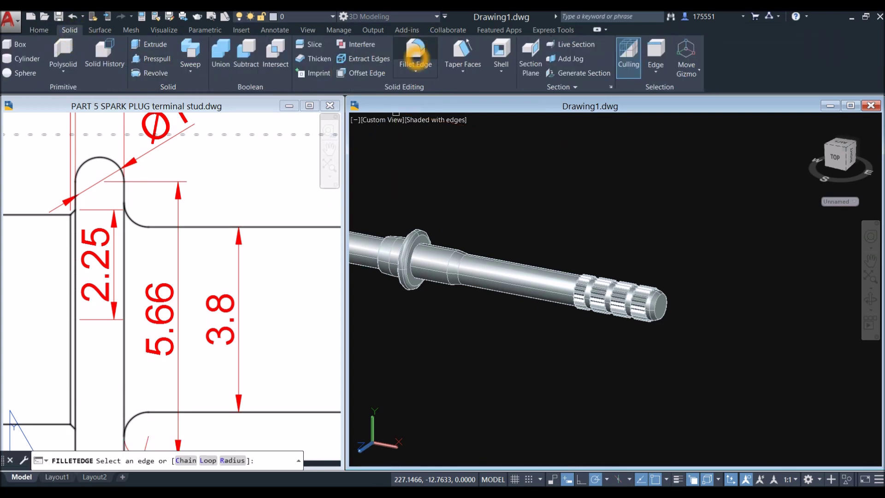
key("Escape")
Fillet the edge where the flange meets the 3.8 diameter section with the drawing's 0.5 radius.
left_click(142, 185)
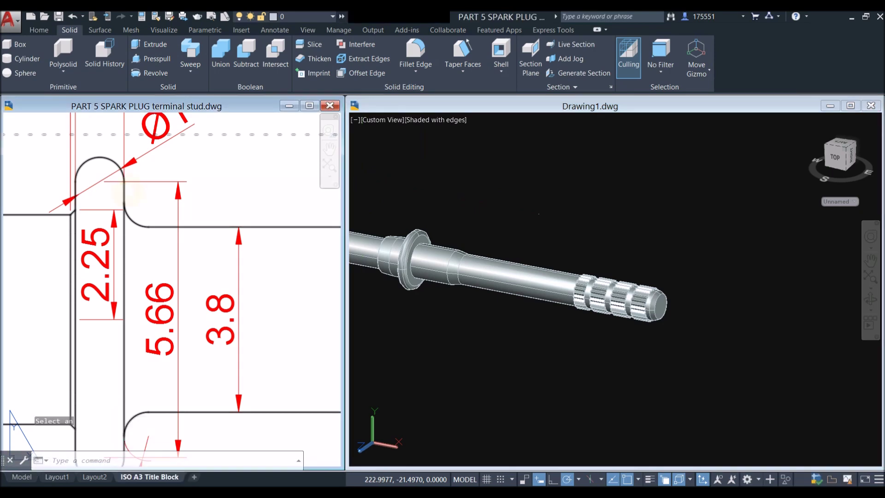
scroll(142, 185, "down", 4)
middle_click_drag(142, 185, 144, 186)
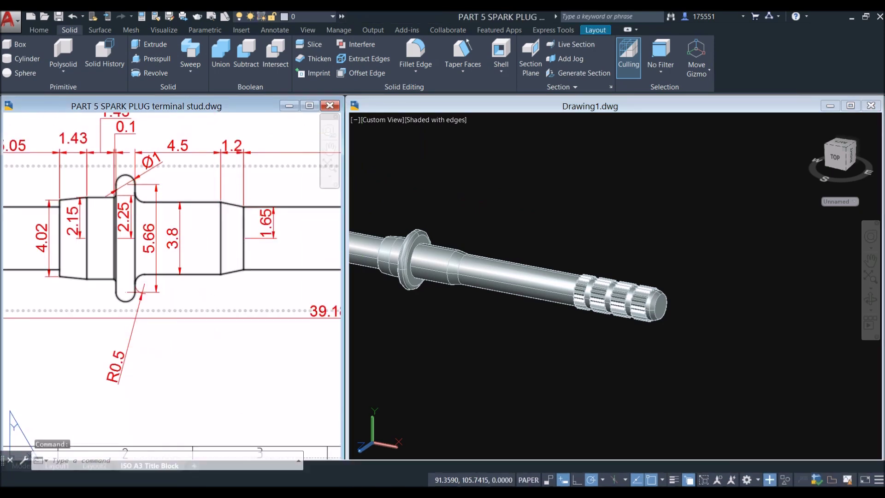
left_click(509, 142)
left_click(415, 51)
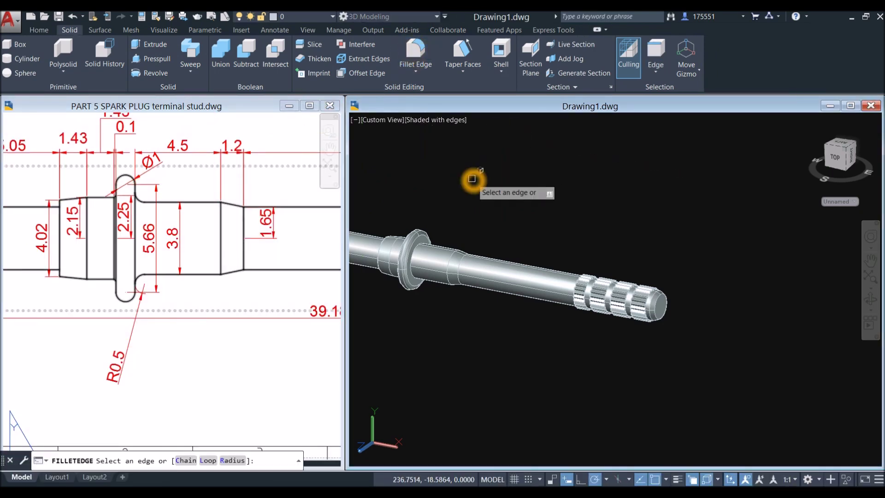
right_click(470, 173)
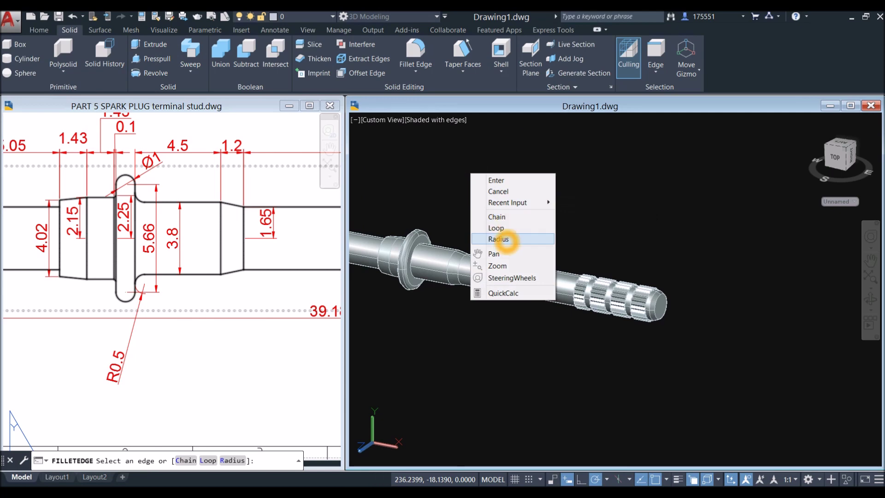
left_click(498, 239)
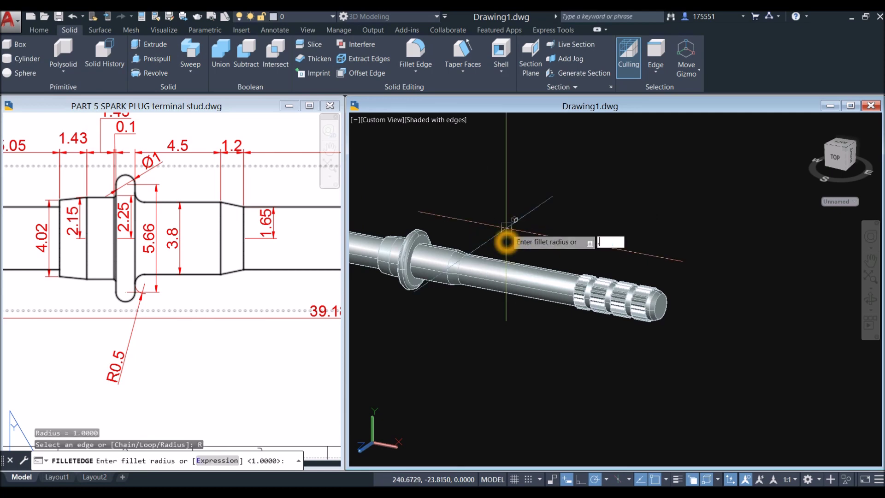
key("Return")
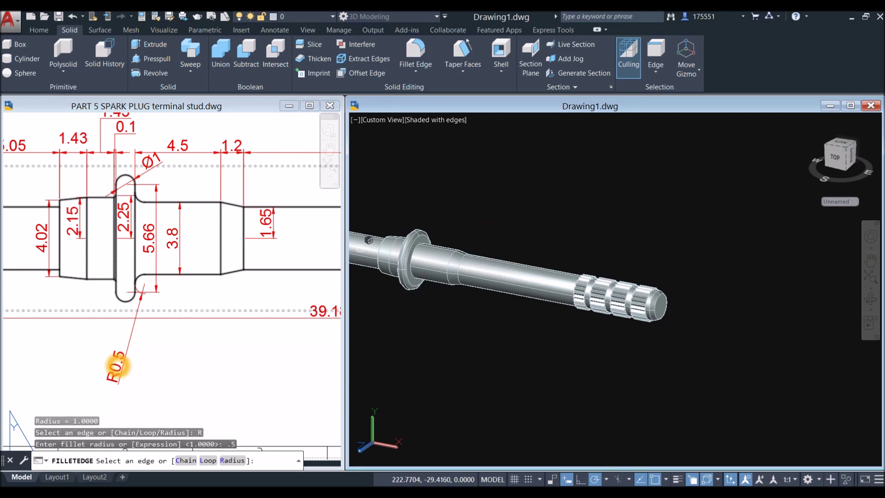
scroll(421, 243, "up", 5)
left_click(417, 239)
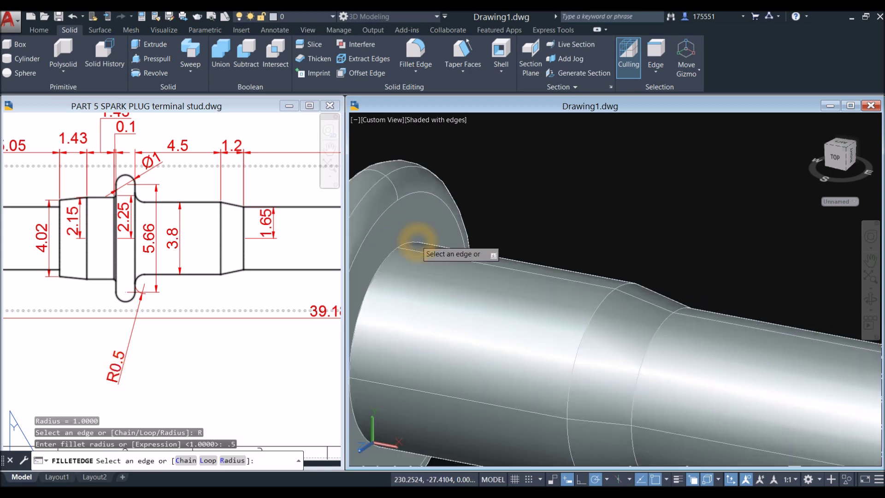
right_click(470, 197)
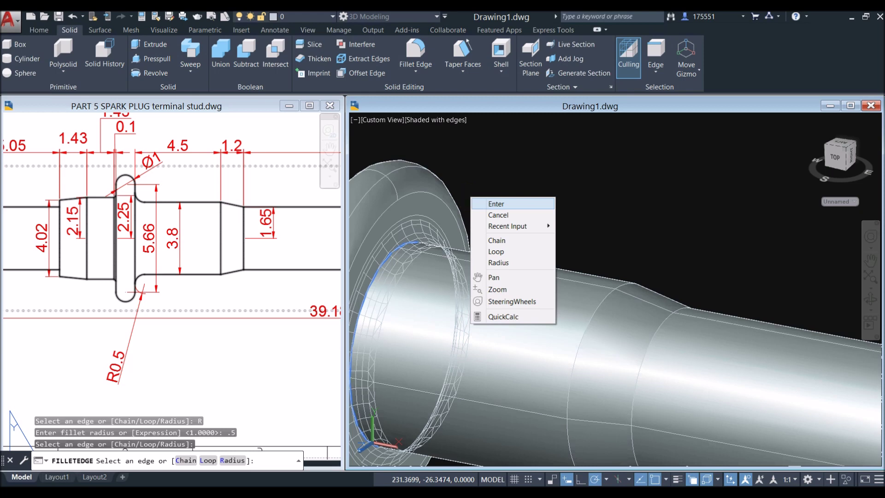
left_click(501, 205)
right_click(502, 207)
left_click(519, 212)
Check the filleted stud from another angle and display it in the Realistic visual style.
scroll(521, 212, "down", 10)
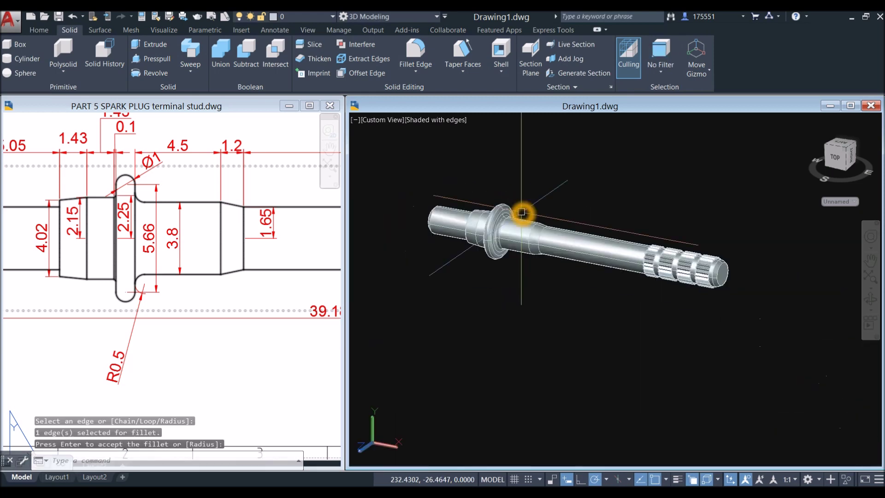
middle_click_drag(524, 211, 592, 234, "shift")
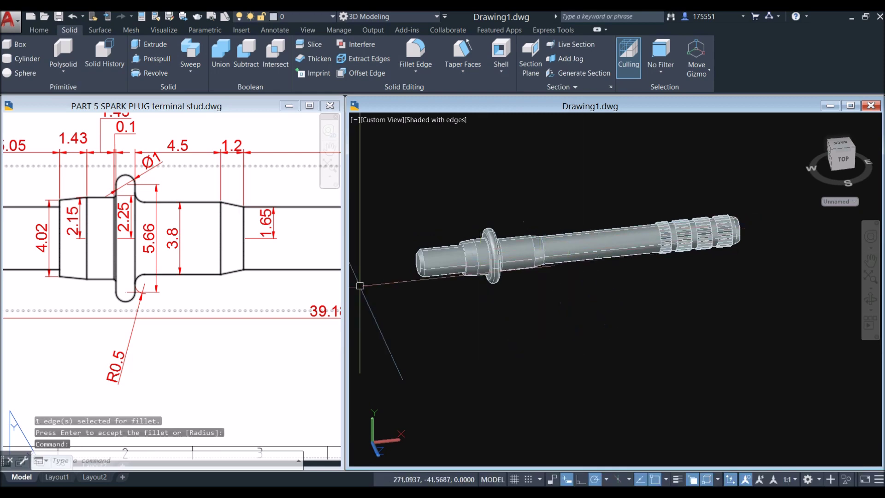
left_click(223, 272)
left_click(149, 477)
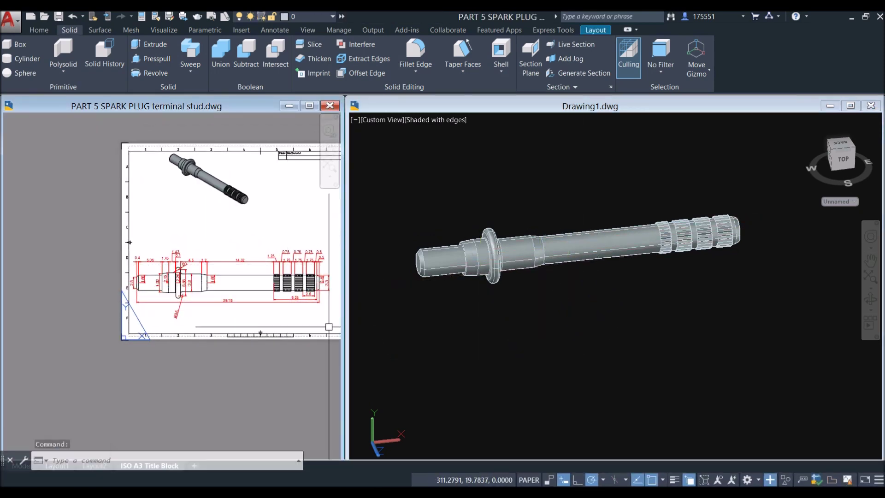
left_click(462, 133)
left_click(456, 114)
left_click(455, 120)
left_click(477, 178)
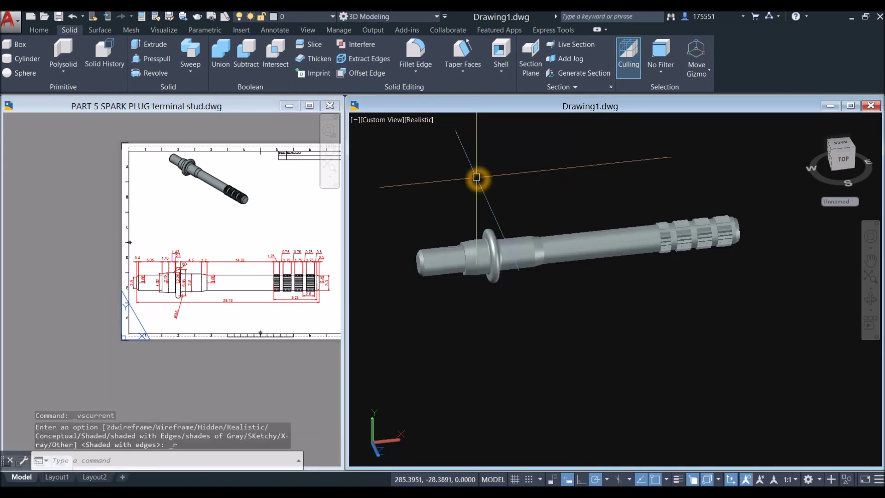
Examine the finished 3D stud in the reference file's model space, then return to its ISO A3 Title Block layout.
left_click(171, 417)
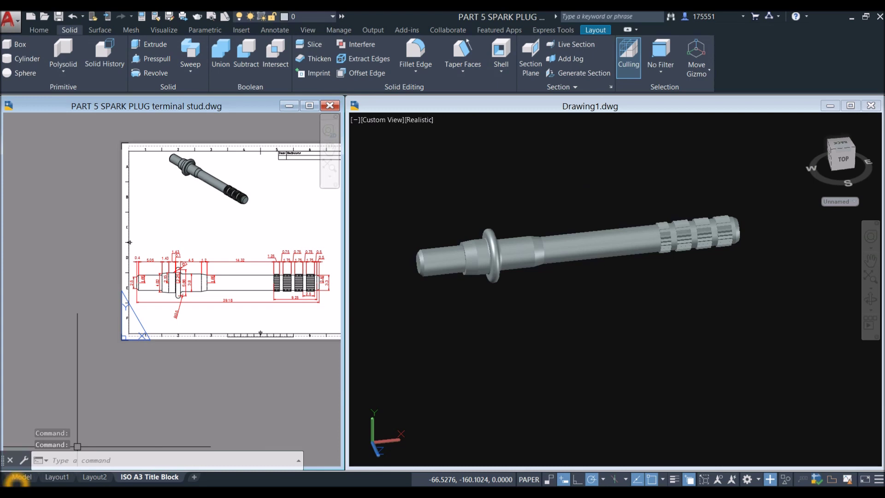
left_click(19, 477)
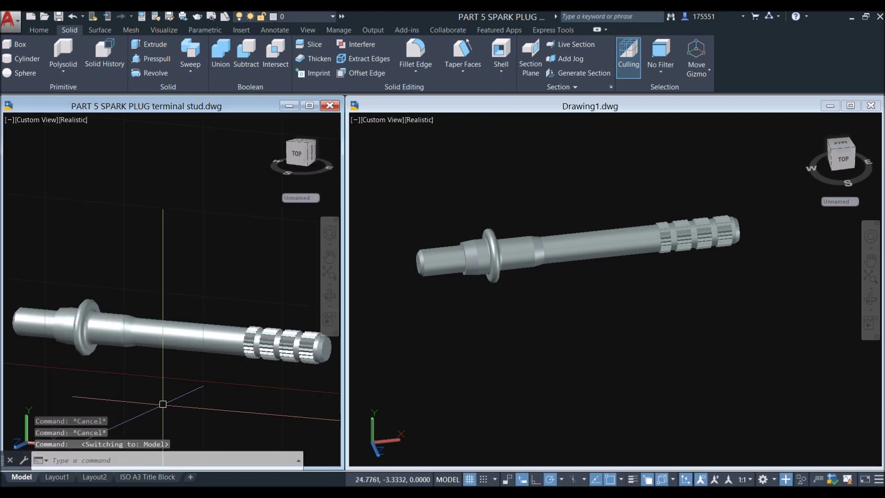
left_click(128, 379)
middle_click_drag(127, 379, 176, 391, "shift")
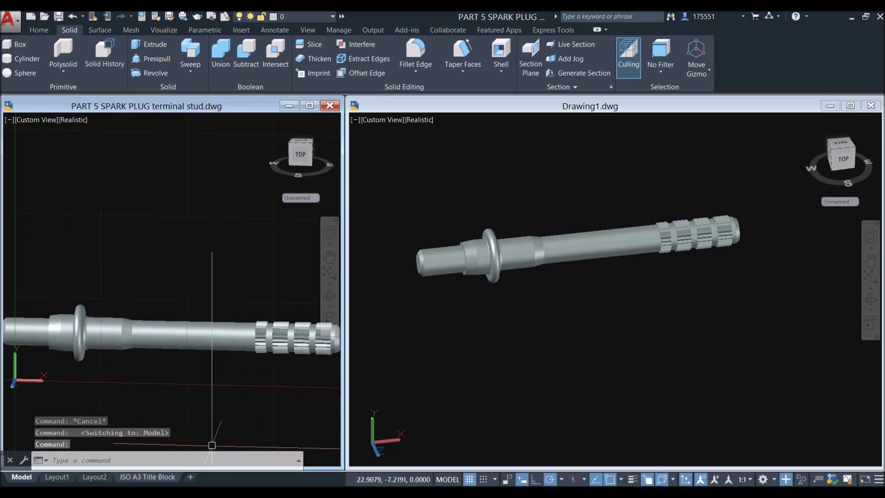
left_click(164, 476)
Minimize the reference drawing and maximize Drawing1 to show only the modelled stud.
left_click(584, 322)
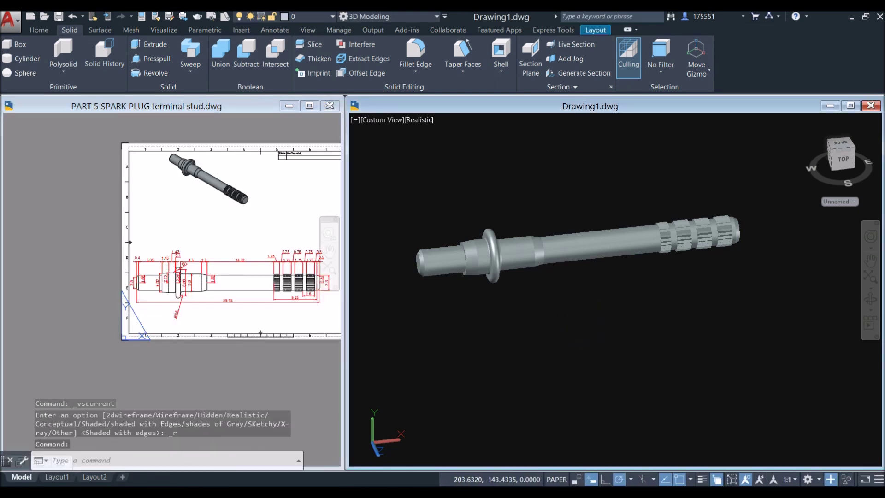
scroll(499, 309, "down", 3)
scroll(510, 267, "up", 5)
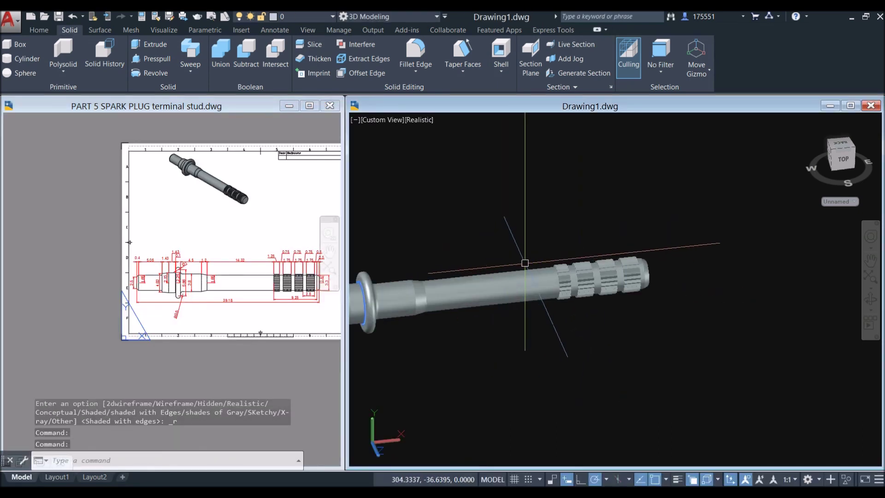
left_click(289, 106)
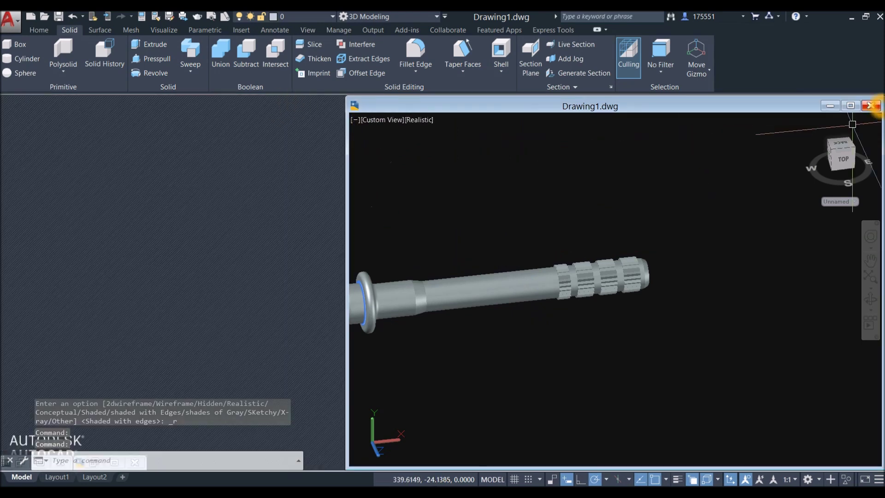
left_click(851, 105)
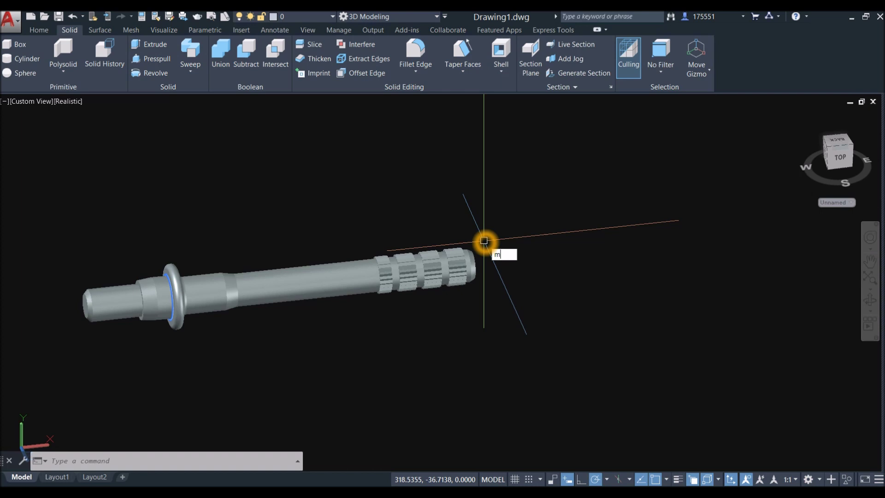
Open the Materials Browser and add the Autodesk Library steel Honed - Dark Gray to the document materials.
left_click(525, 289)
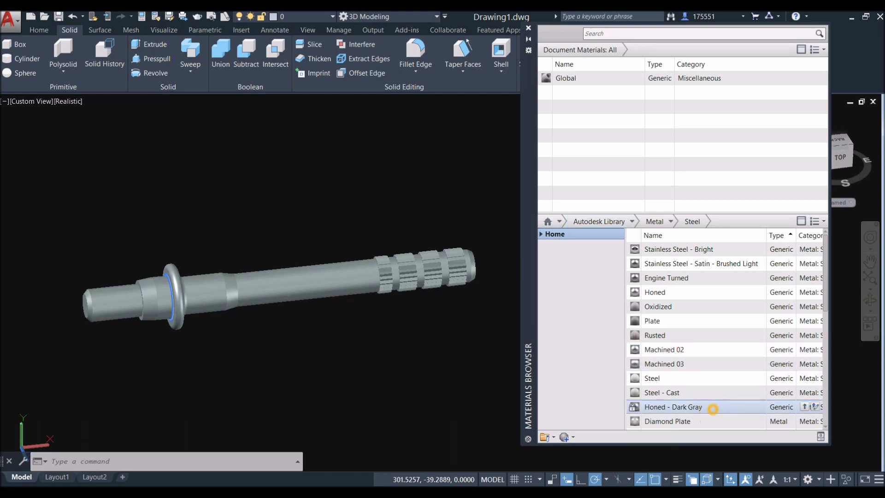
left_click(806, 407)
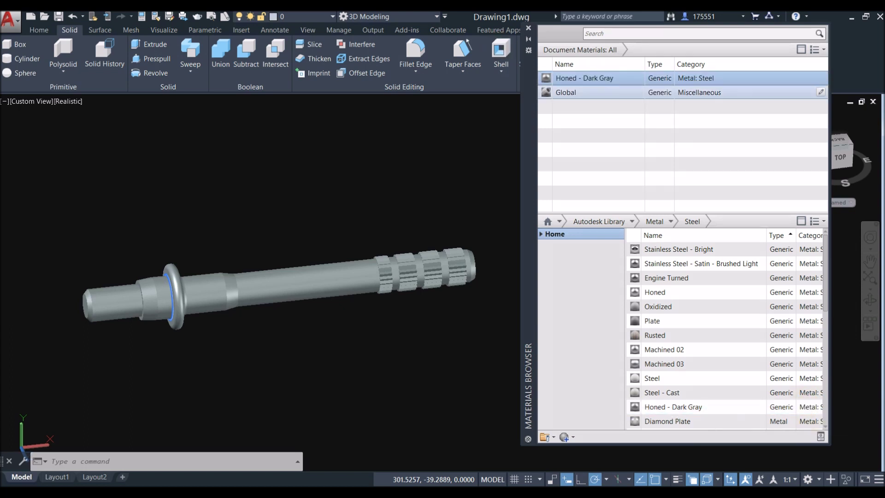
Assign the Honed - Dark Gray steel material to the whole stud solid.
left_click(442, 258)
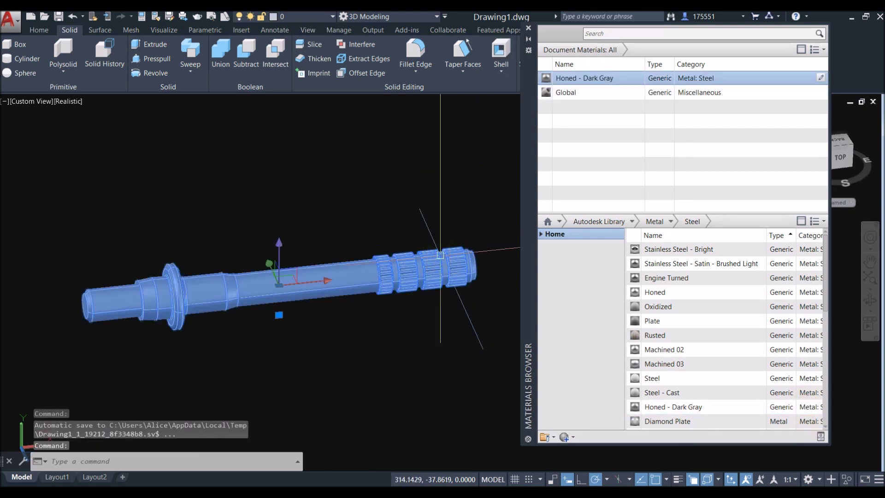
right_click(821, 78)
left_click(817, 86)
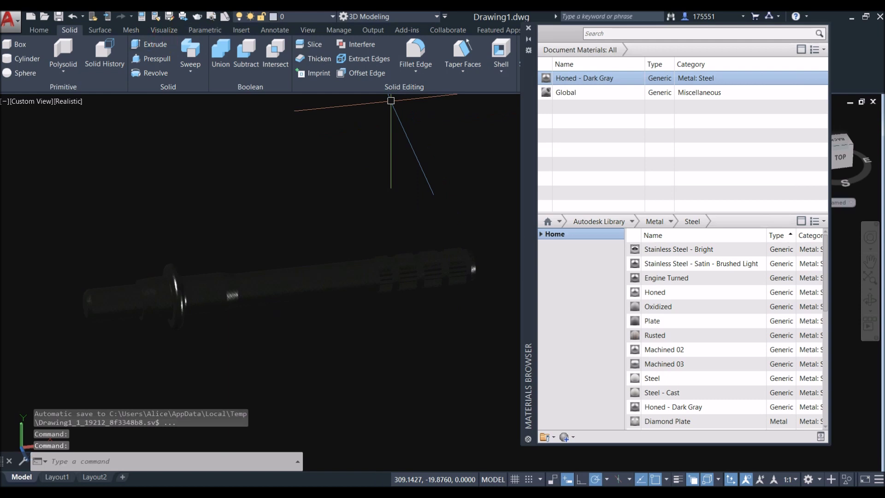
Set the scene lighting's exposure to 5.40 and its white balance to 4482.
left_click(164, 31)
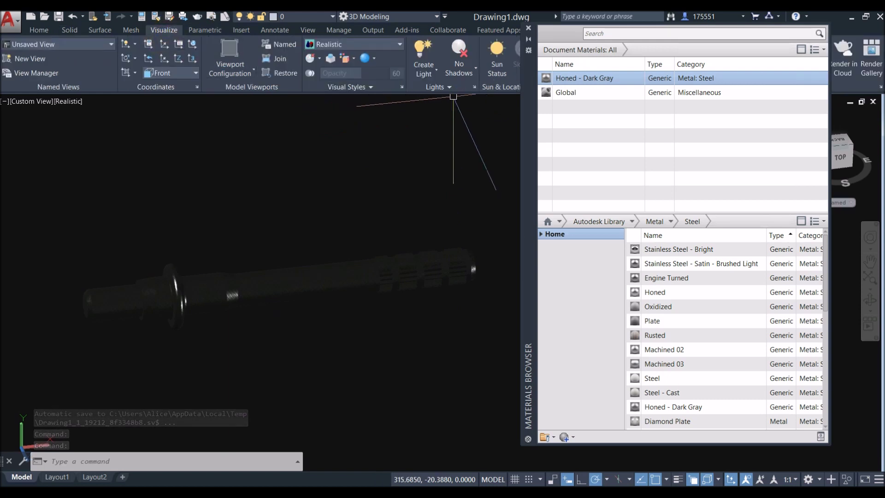
left_click(452, 86)
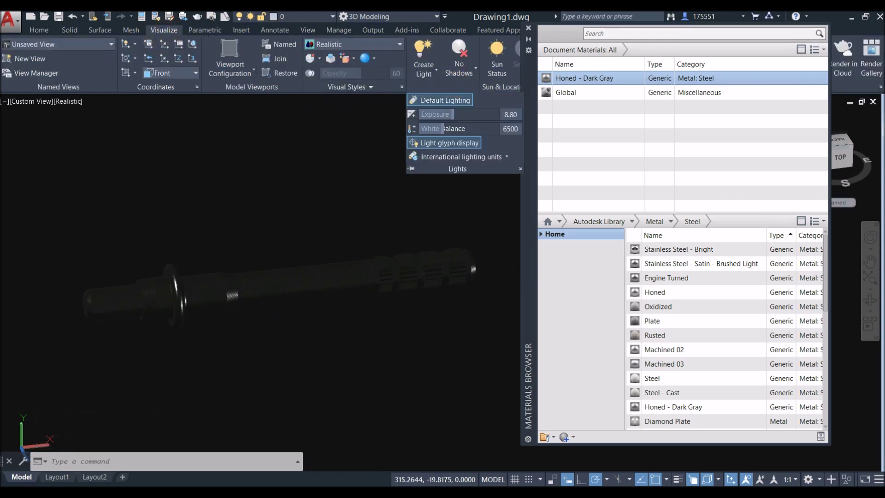
left_click(433, 116)
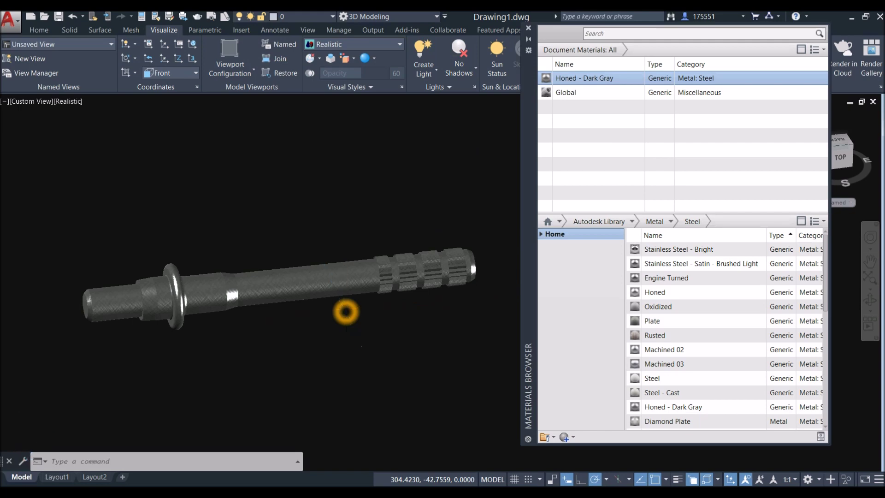
scroll(344, 307, "up", 2)
left_click(450, 88)
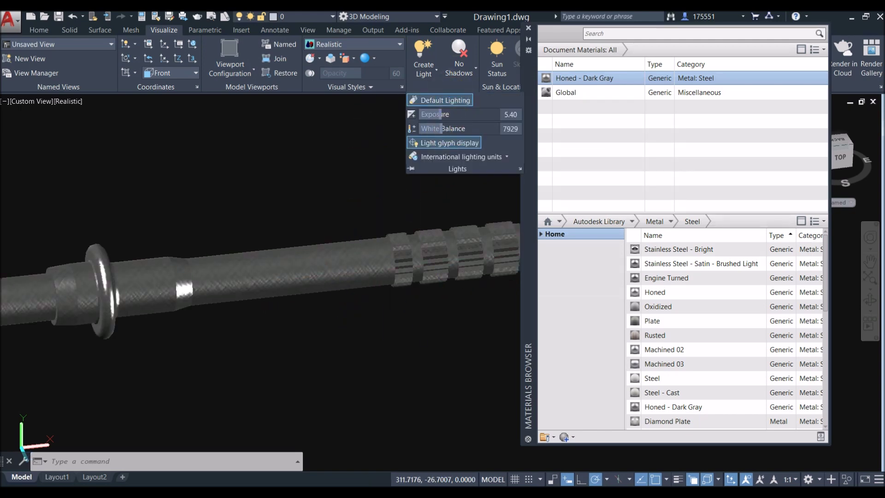
left_click_drag(442, 129, 434, 131)
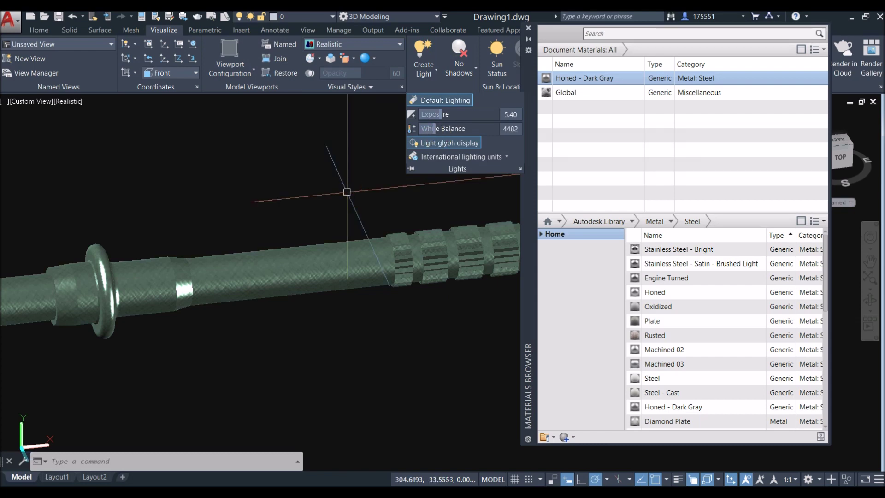
scroll(347, 191, "down", 4)
scroll(453, 150, "up", 2)
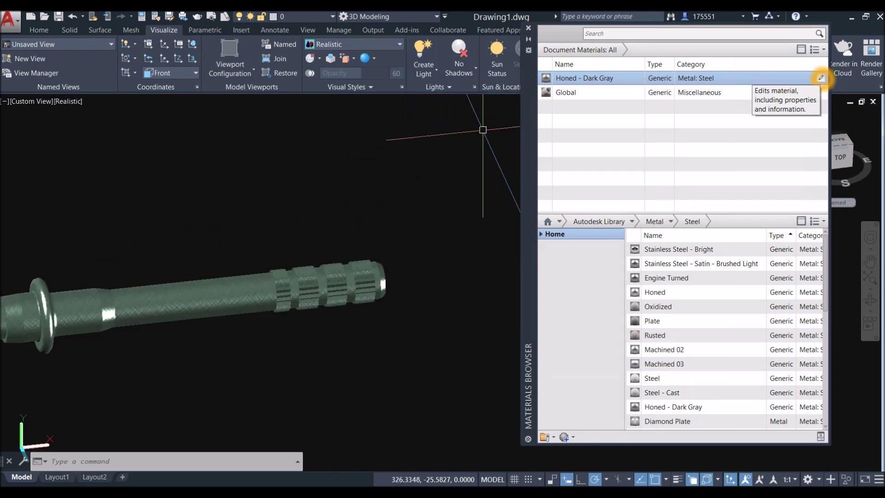
Edit the Honed - Dark Gray material's Hone.png texture, setting its sample size to about 4 and its brightness to 84.
left_click(821, 78)
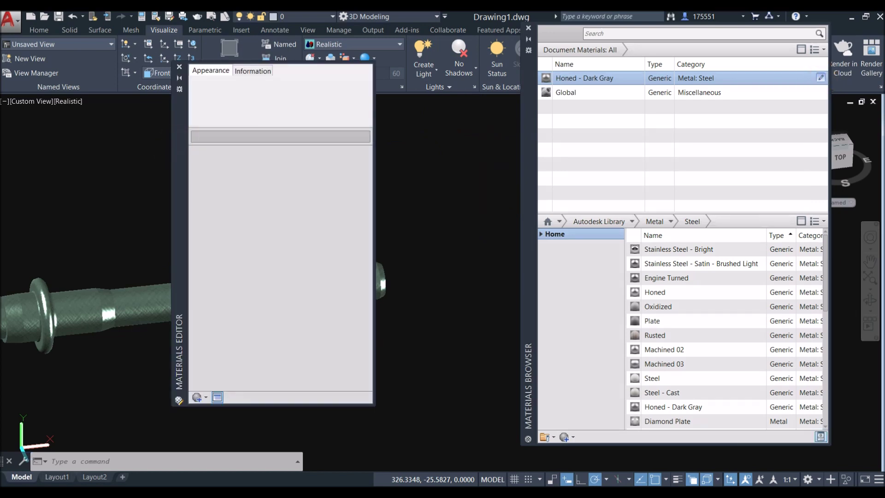
left_click_drag(178, 148, 338, 134)
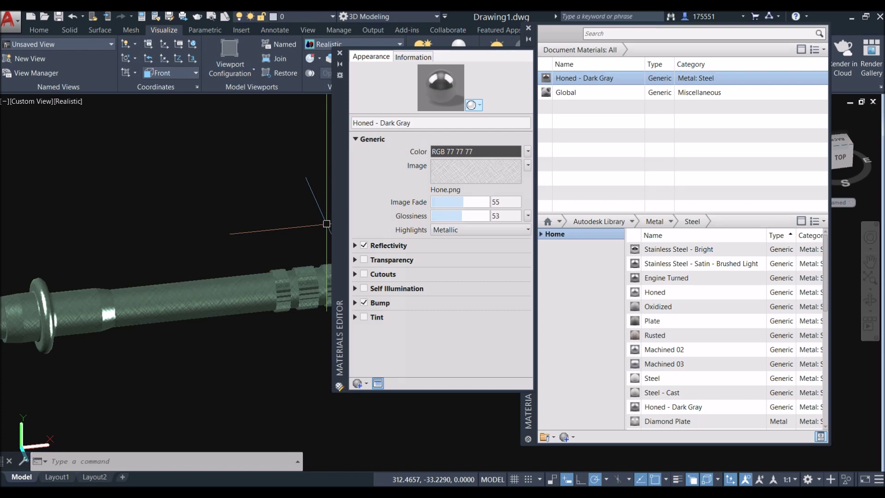
left_click(452, 177)
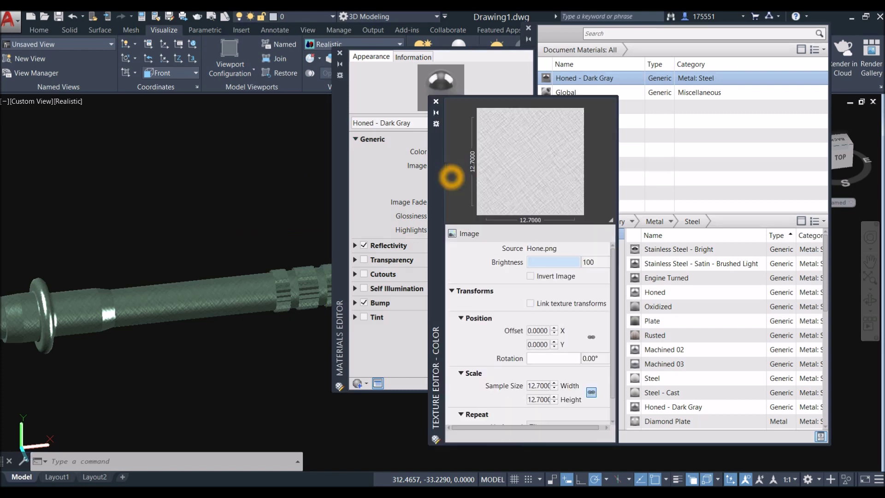
double_click(537, 385)
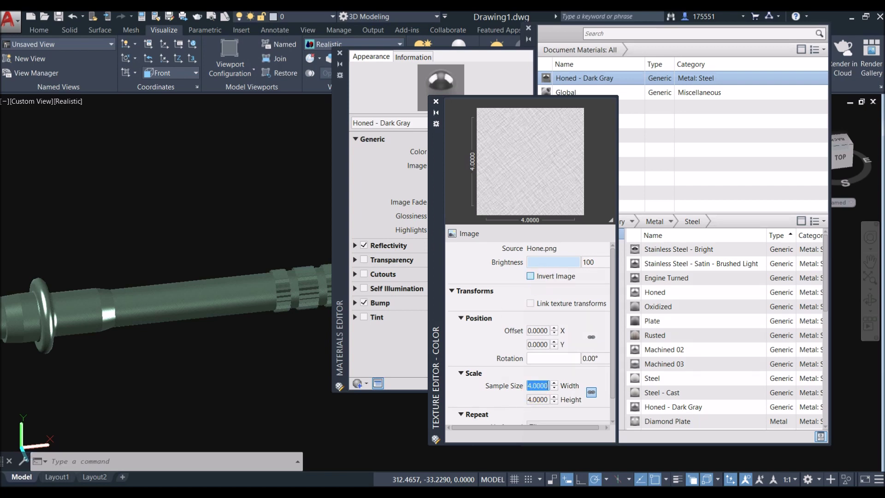
left_click_drag(579, 262, 572, 262)
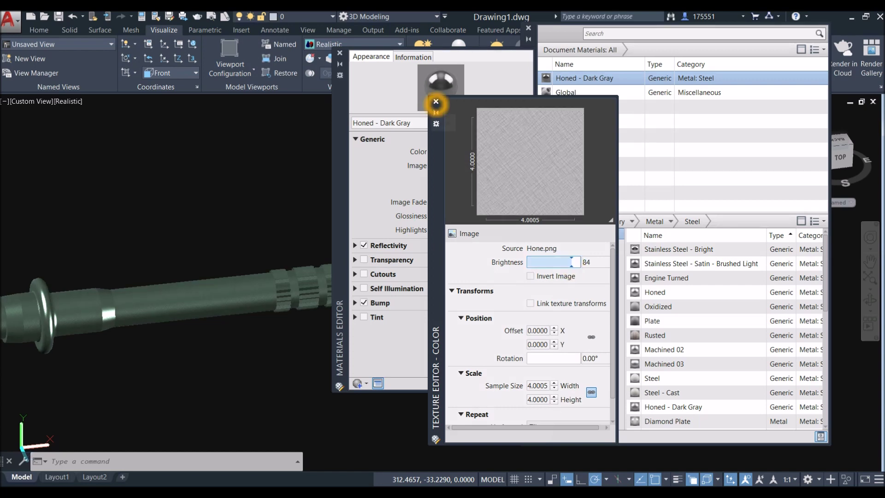
left_click(436, 101)
Adjust the Honed - Dark Gray material's glossiness and close the Materials Editor.
left_click(463, 216)
left_click_drag(462, 217, 463, 204)
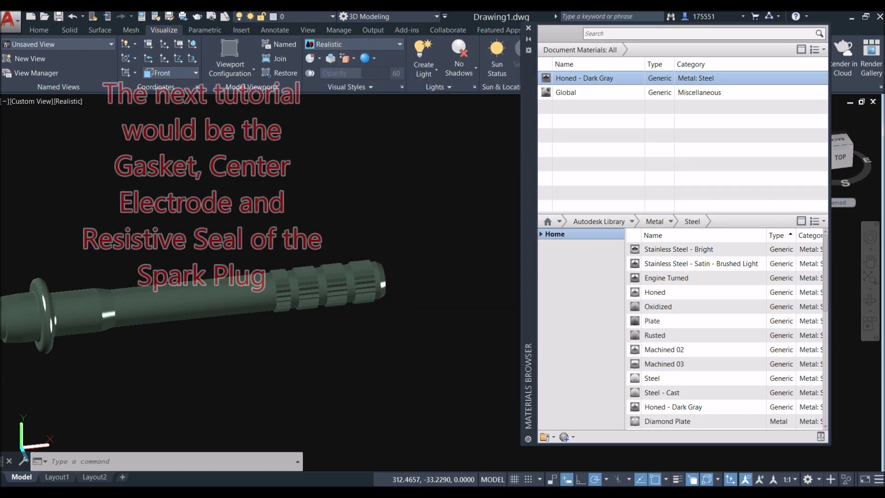
Lower the lighting exposure to brighten the stud's display.
left_click(436, 69)
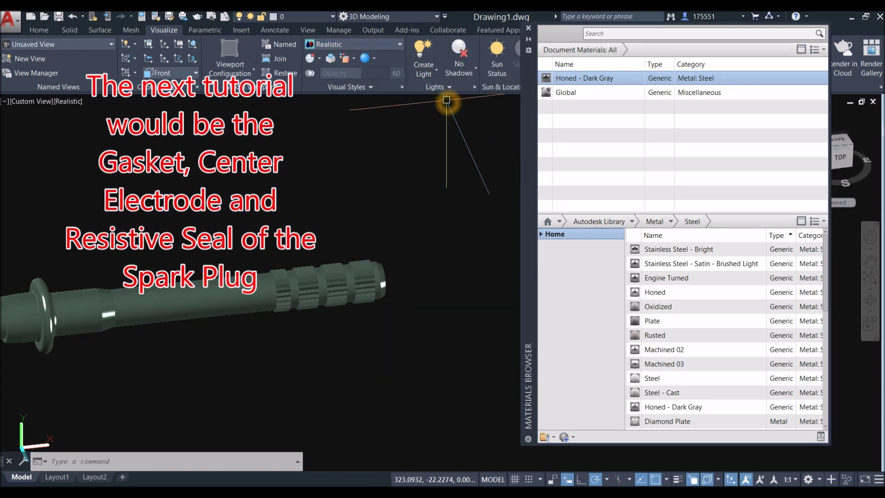
left_click(448, 88)
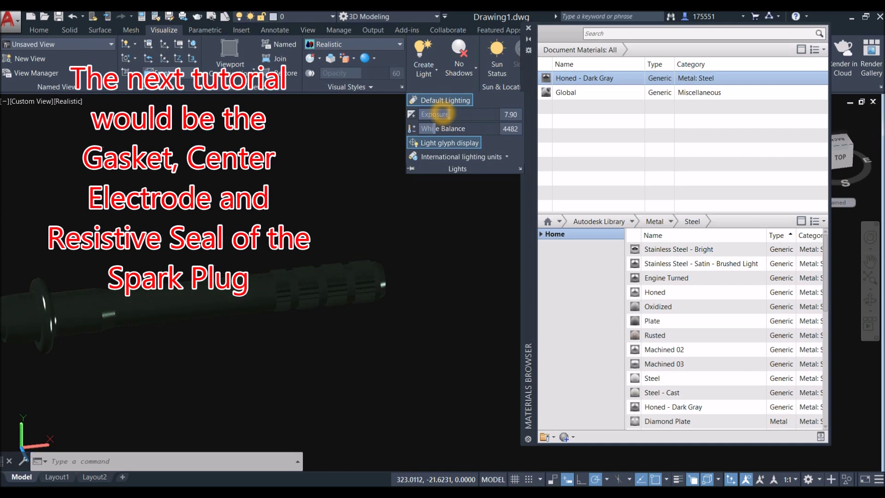
left_click_drag(440, 114, 437, 114)
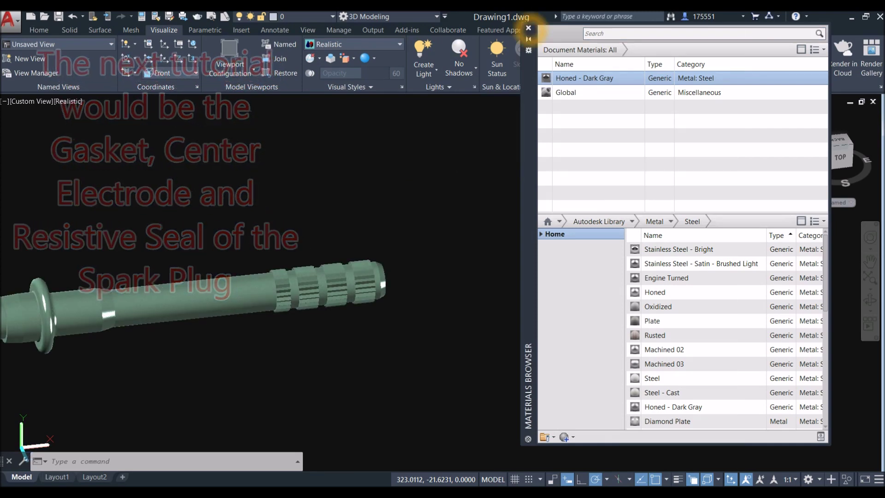
Close the Materials Browser and inspect the finished steel stud from a tilted front angle.
left_click(528, 27)
middle_click_drag(319, 212, 421, 188, "shift")
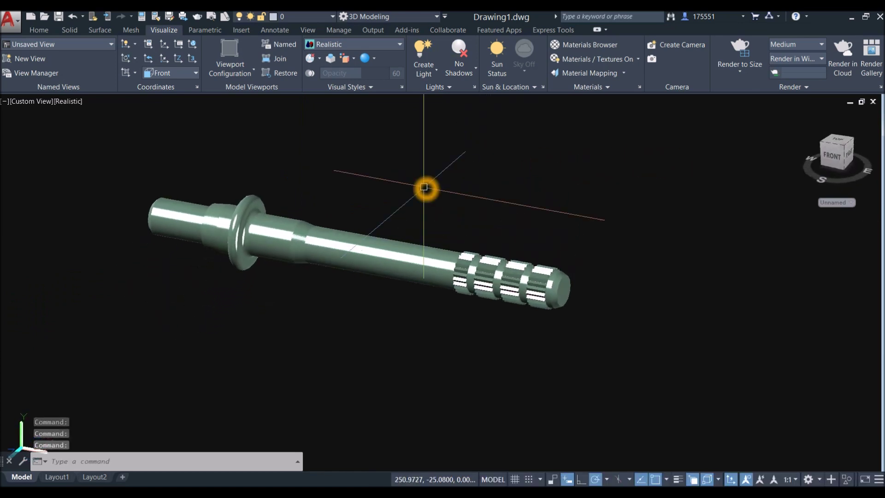
scroll(424, 188, "down", 2)
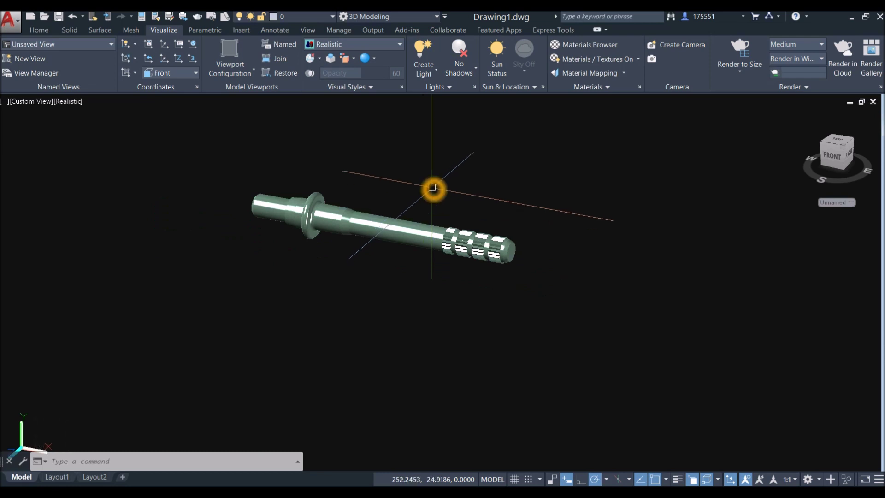
scroll(415, 236, "up", 2)
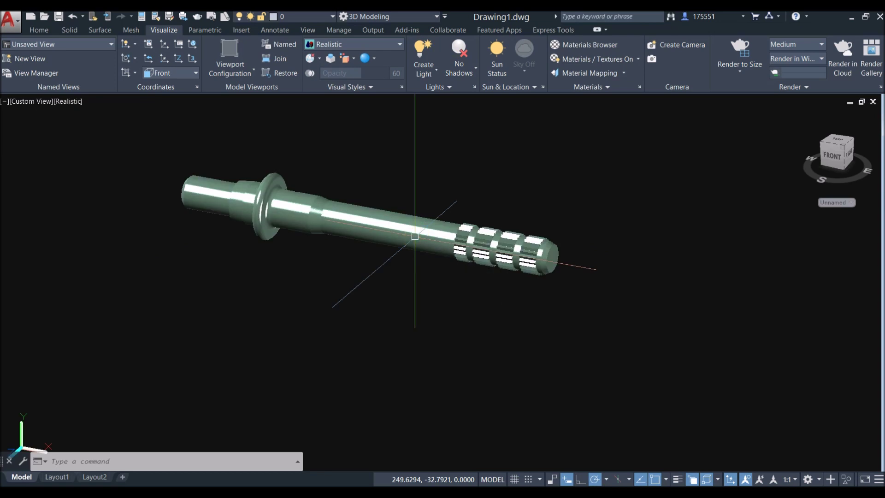